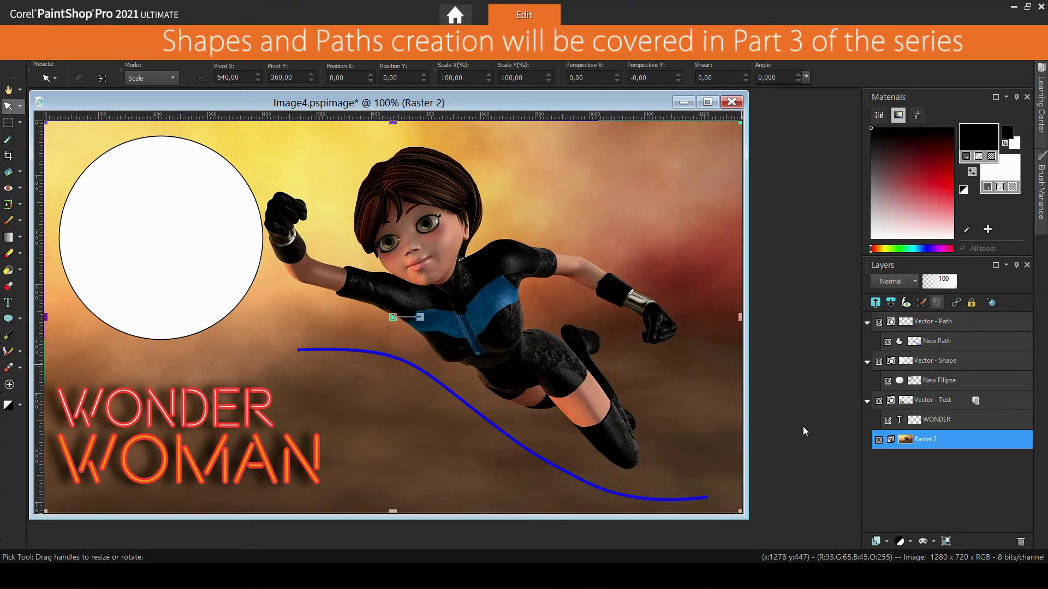
Select the Vector - Text, Vector - Shape and Vector - Path layers in turn to see which object each one holds
click(933, 401)
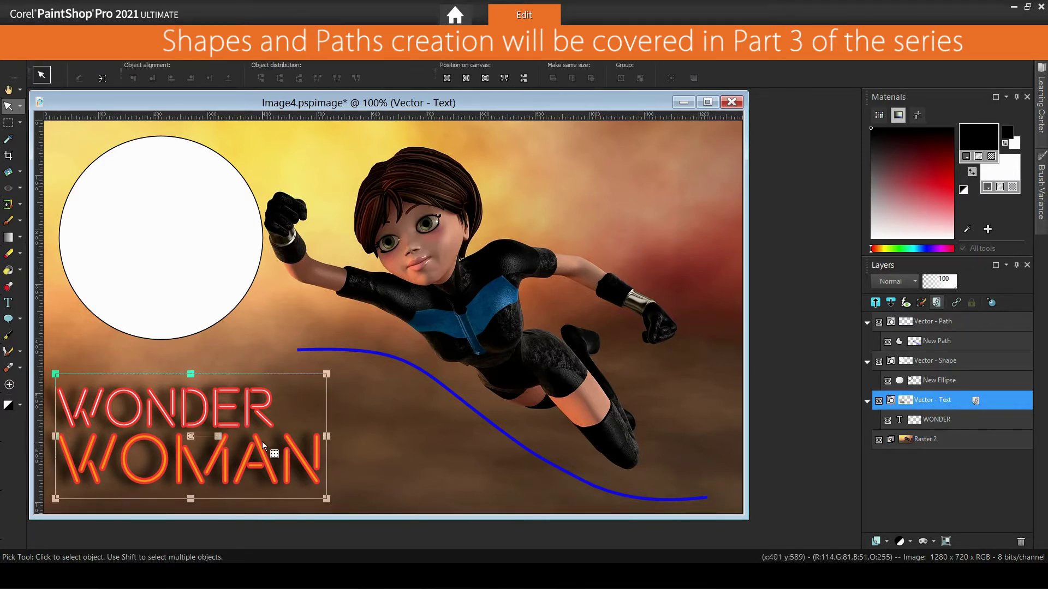
click(906, 361)
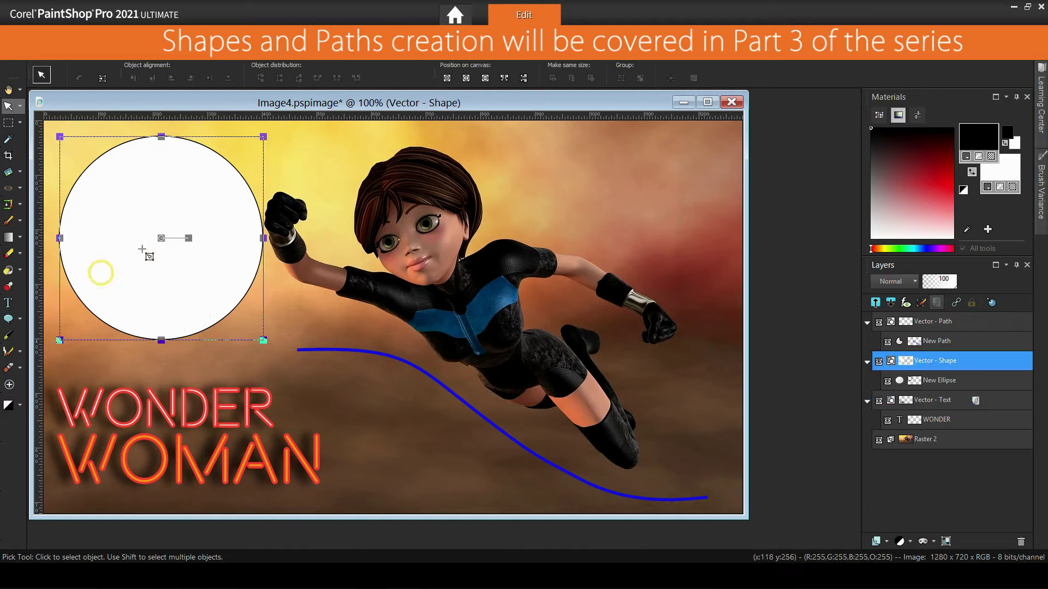
click(962, 321)
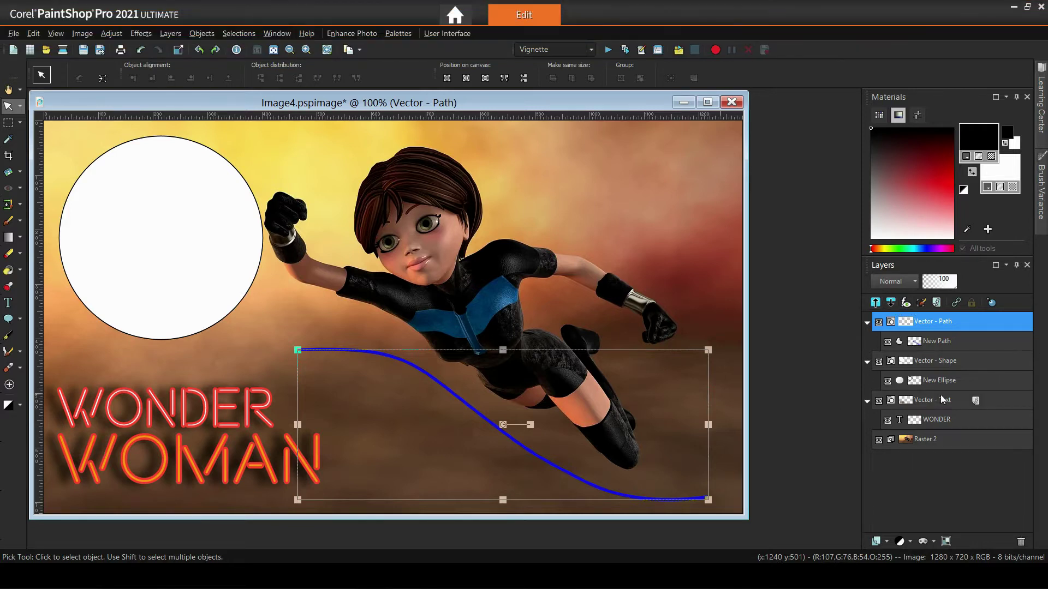
Review the vector properties of the WONDER text object and close them without changes
right_click(922, 420)
click(909, 245)
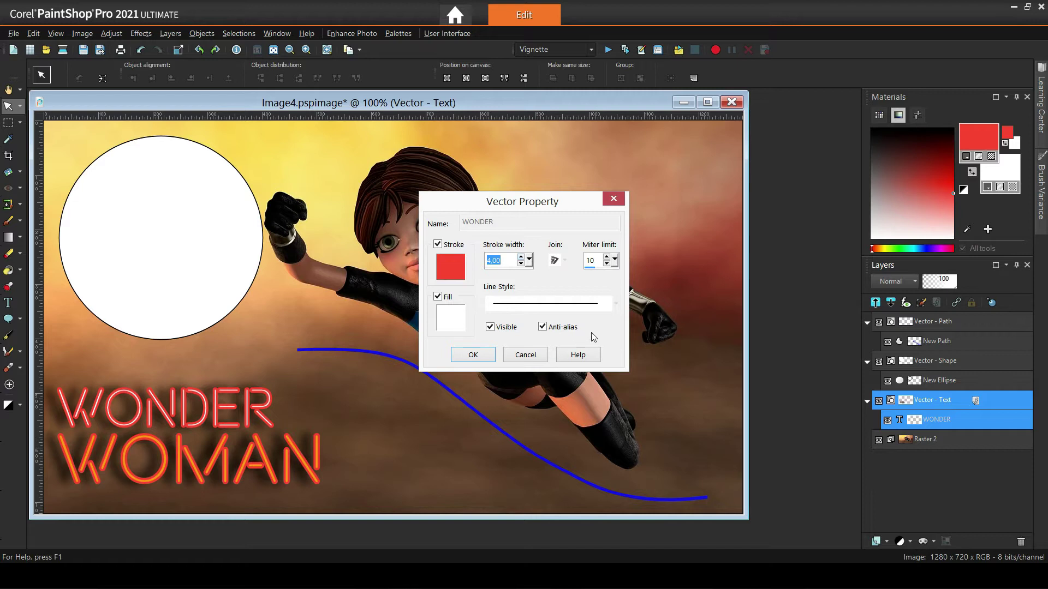
click(525, 354)
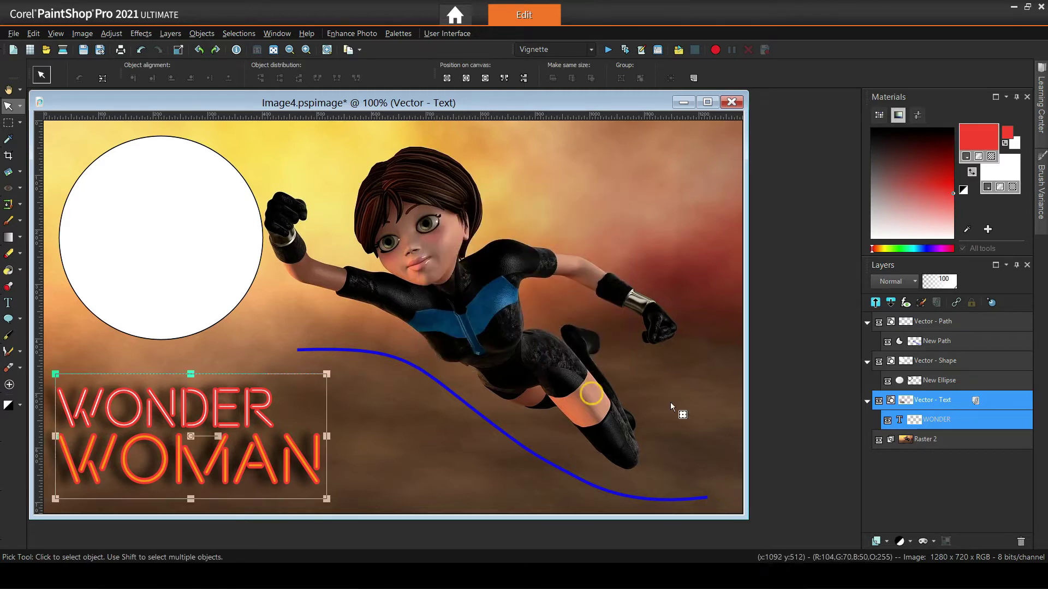
Review the vector properties of the New Ellipse object and close them without changes
right_click(930, 380)
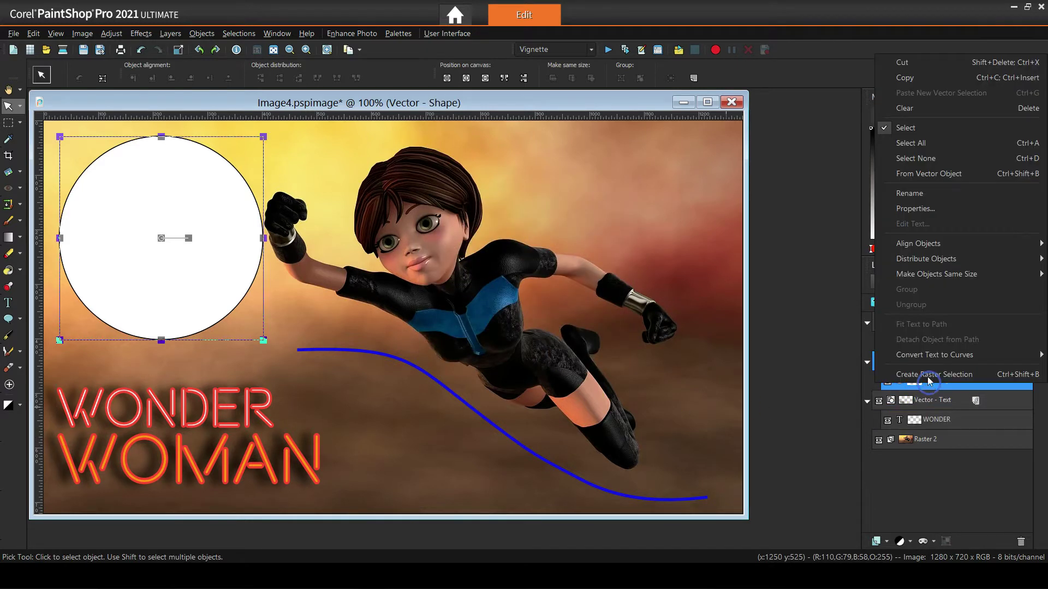
click(915, 209)
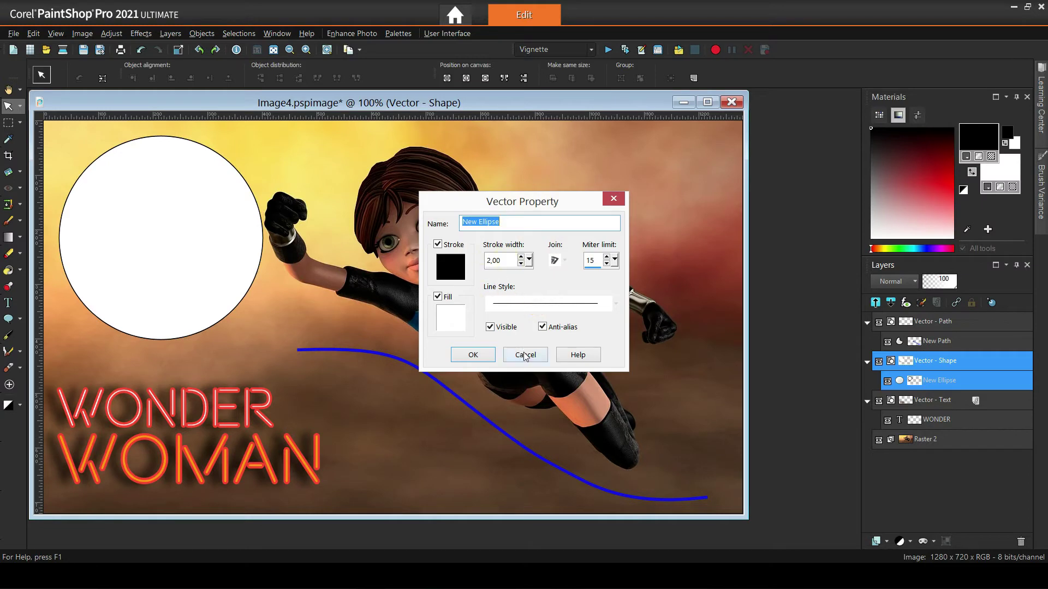
click(525, 355)
Review the vector properties of the New Path object and close them without changes
right_click(918, 341)
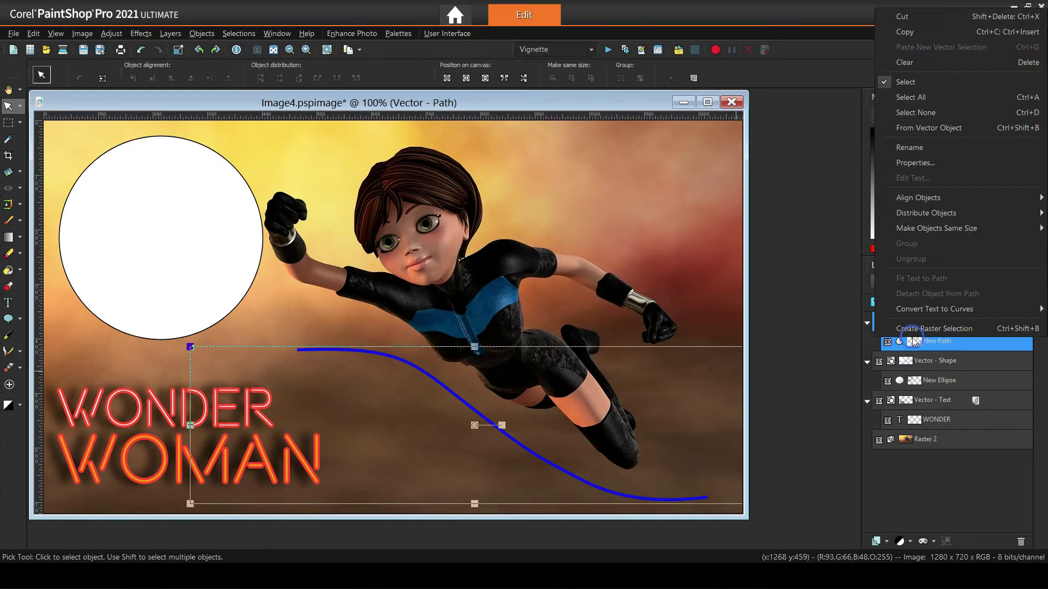
click(916, 163)
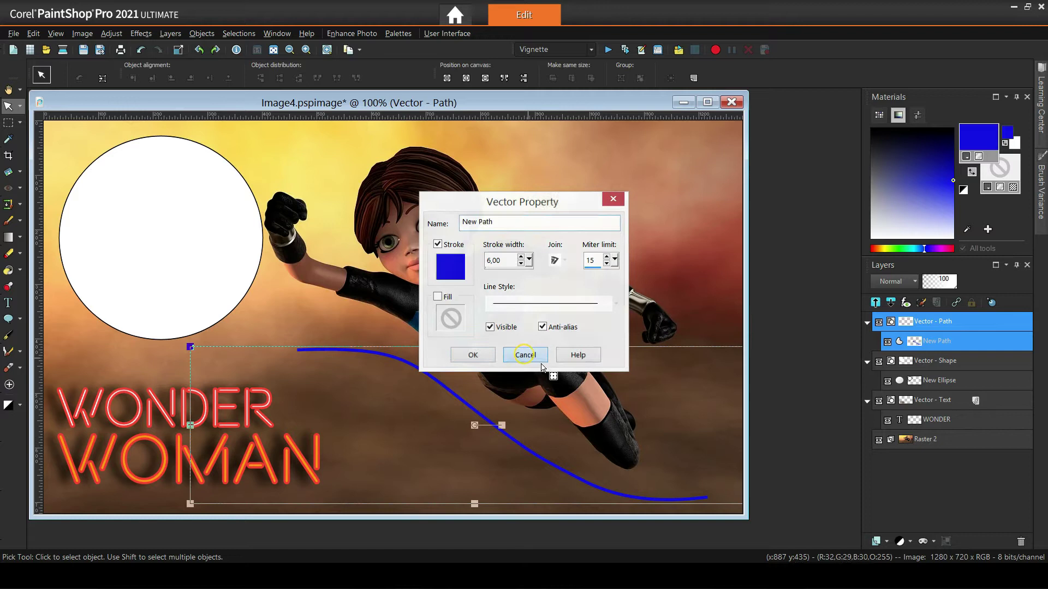
click(541, 364)
Compare the commands offered for the Vector - Text layer with those offered for the New Ellipse object
click(936, 400)
right_click(927, 400)
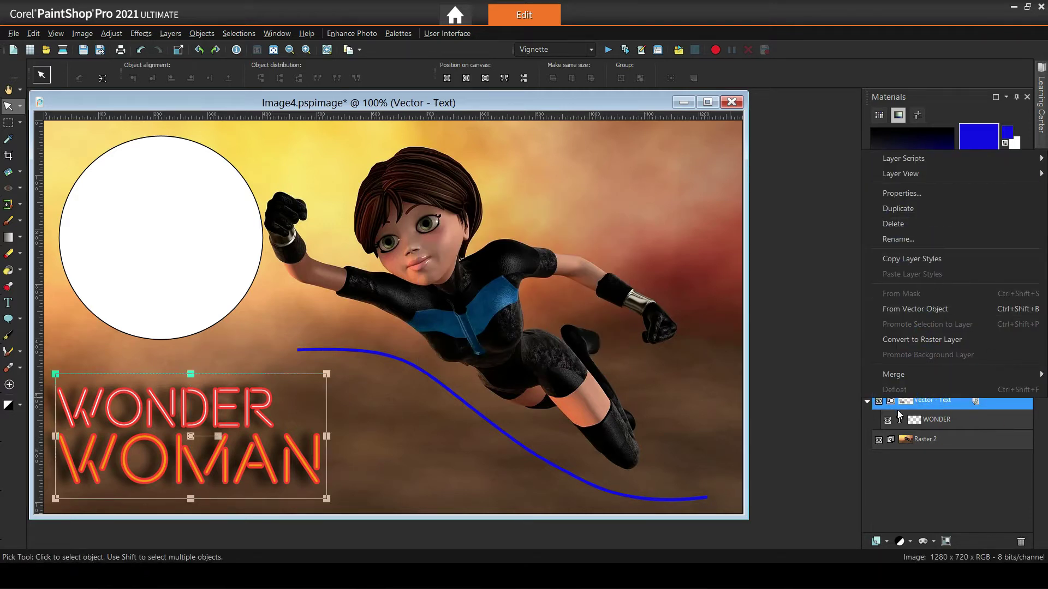
click(932, 421)
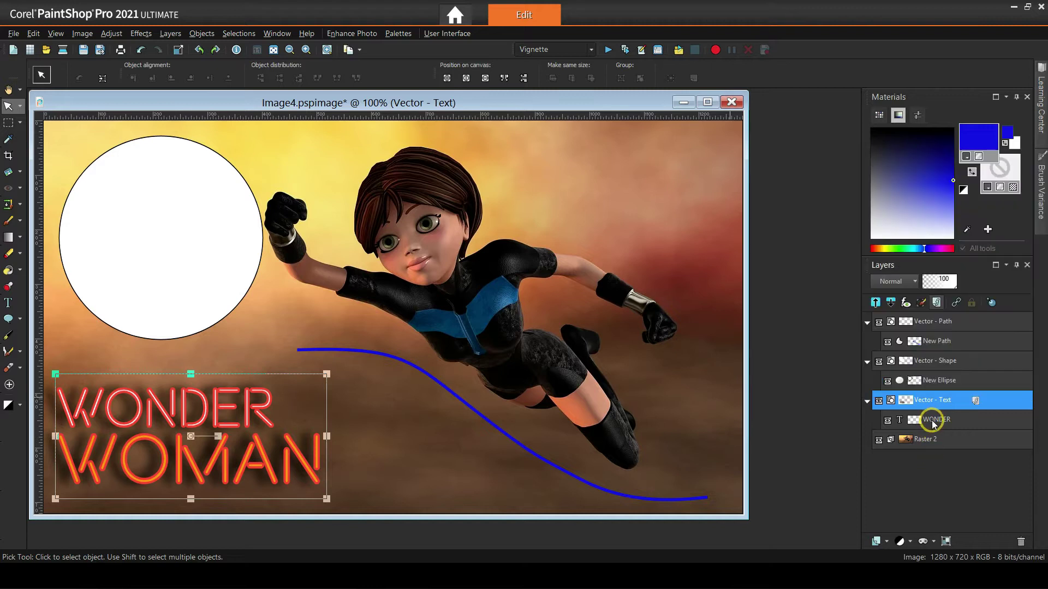
click(932, 421)
mouse_move(928, 423)
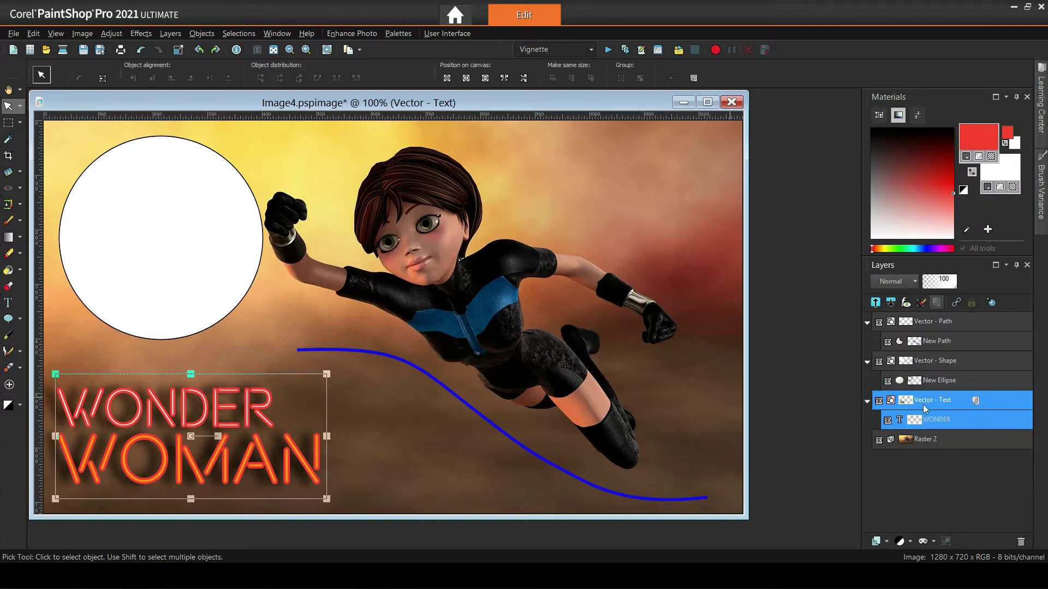
right_click(926, 380)
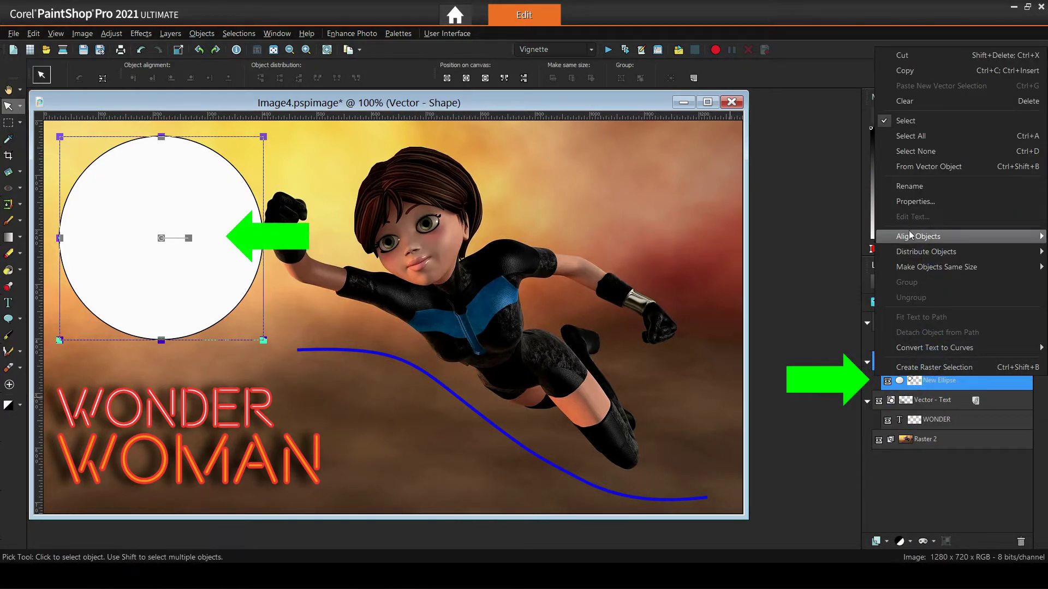
click(834, 256)
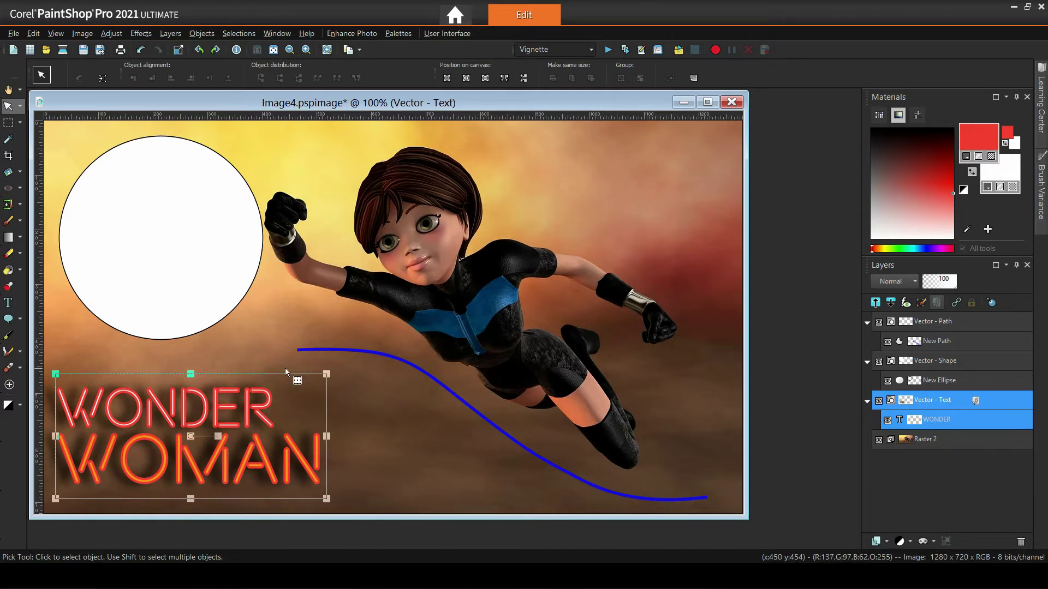
With the Text tool active, preview a stroke width of 5.00 on the WONDER text object and discard it
click(9, 302)
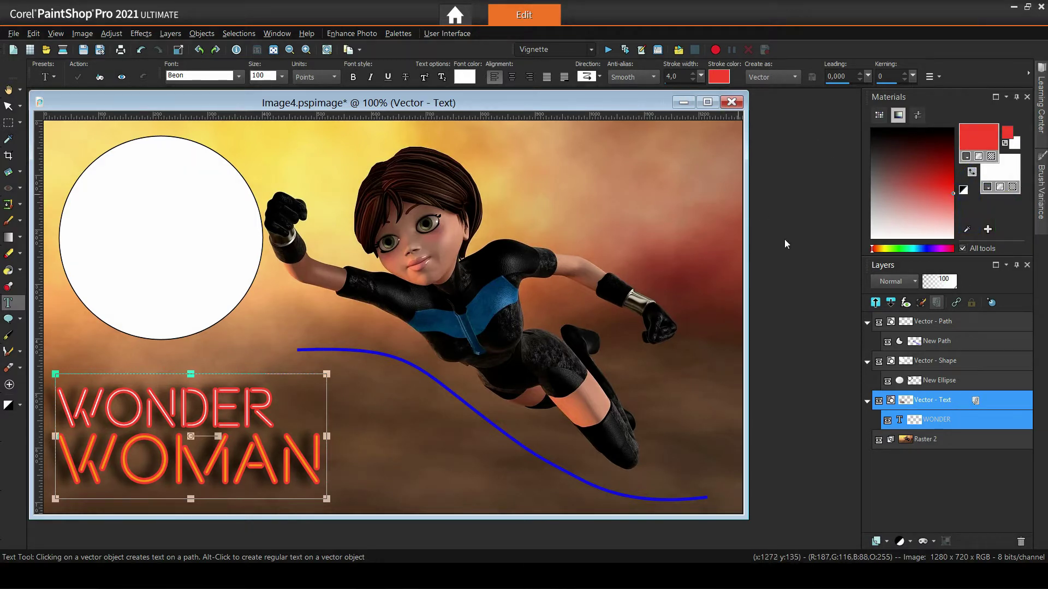
right_click(931, 420)
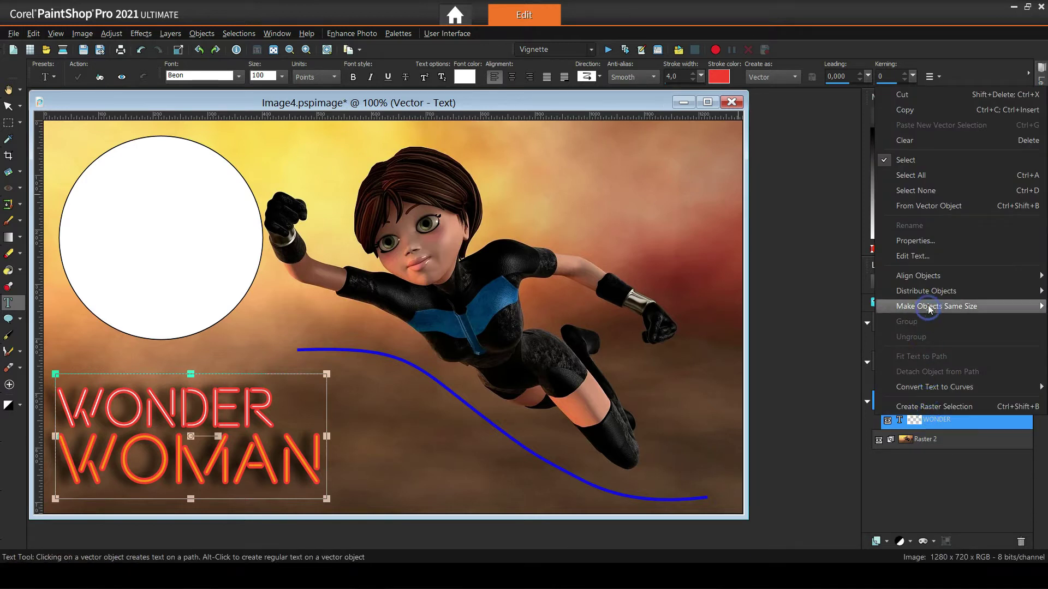
click(928, 242)
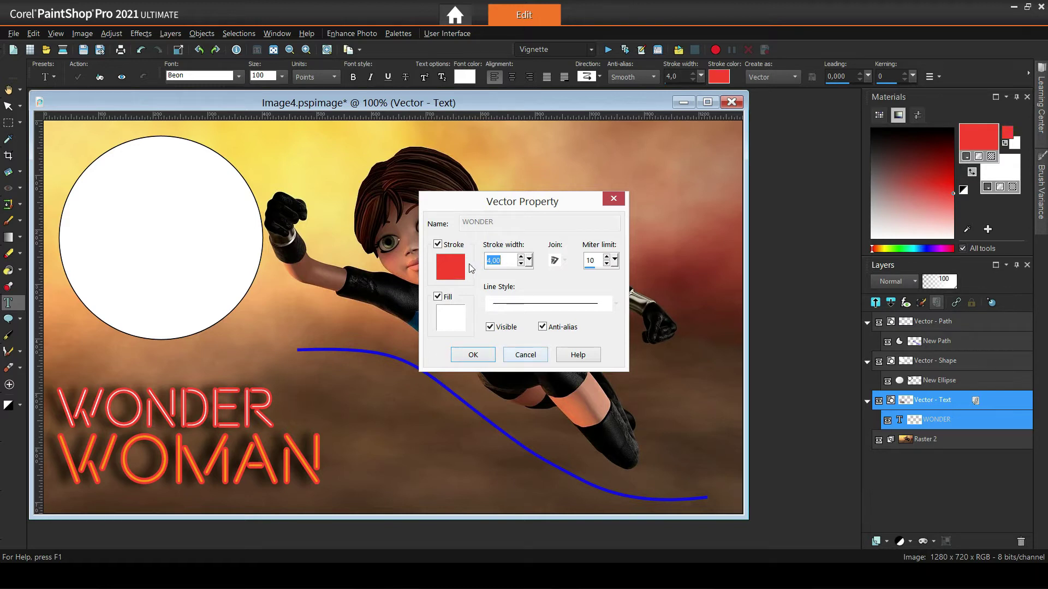
click(521, 257)
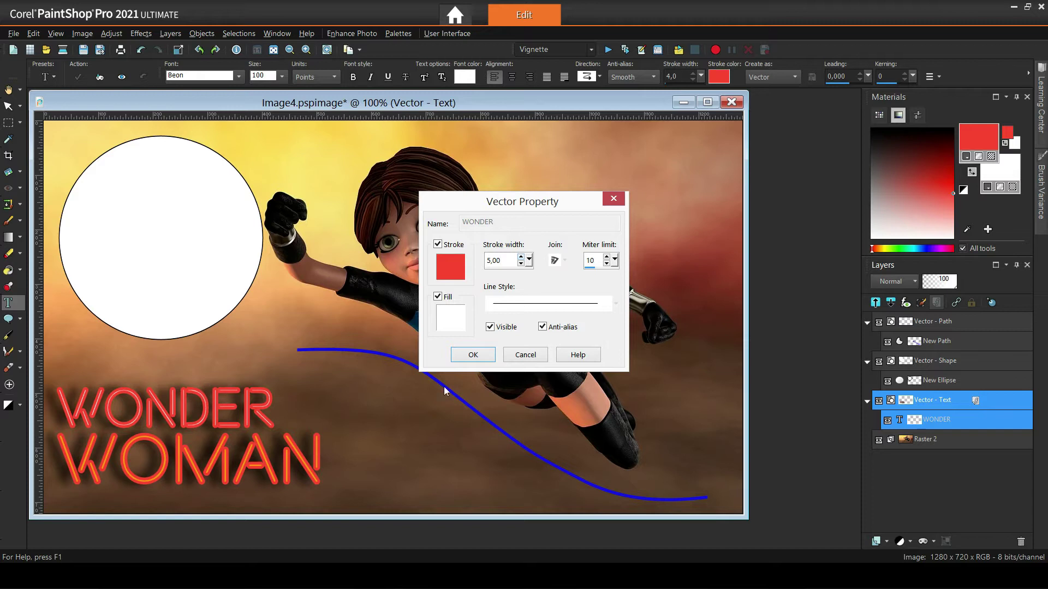
click(520, 356)
Select the letters ND within WONDER and examine which object commands are available during text editing
click(240, 407)
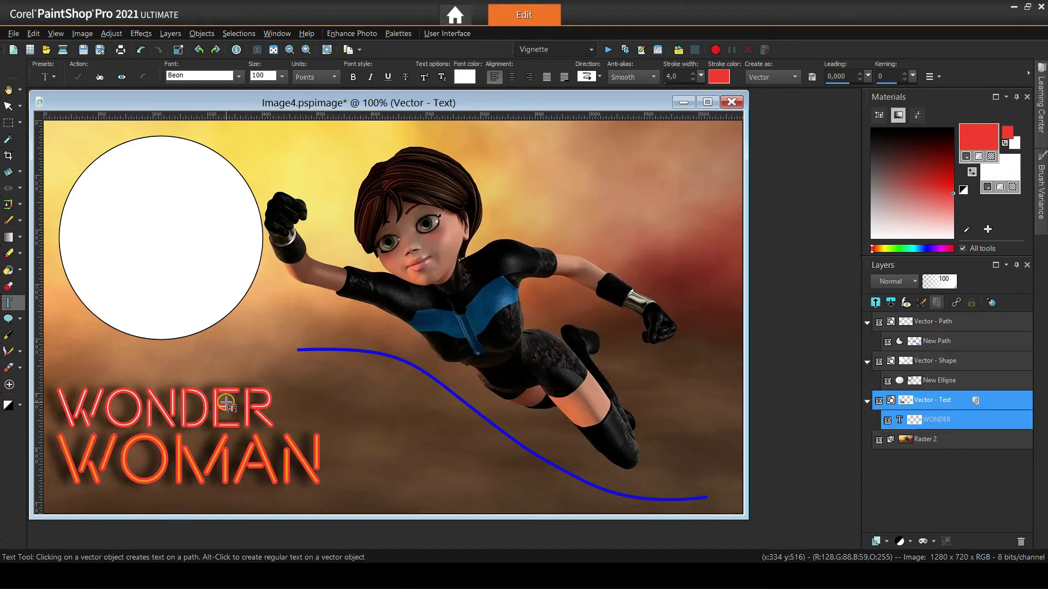
drag(142, 413, 209, 413)
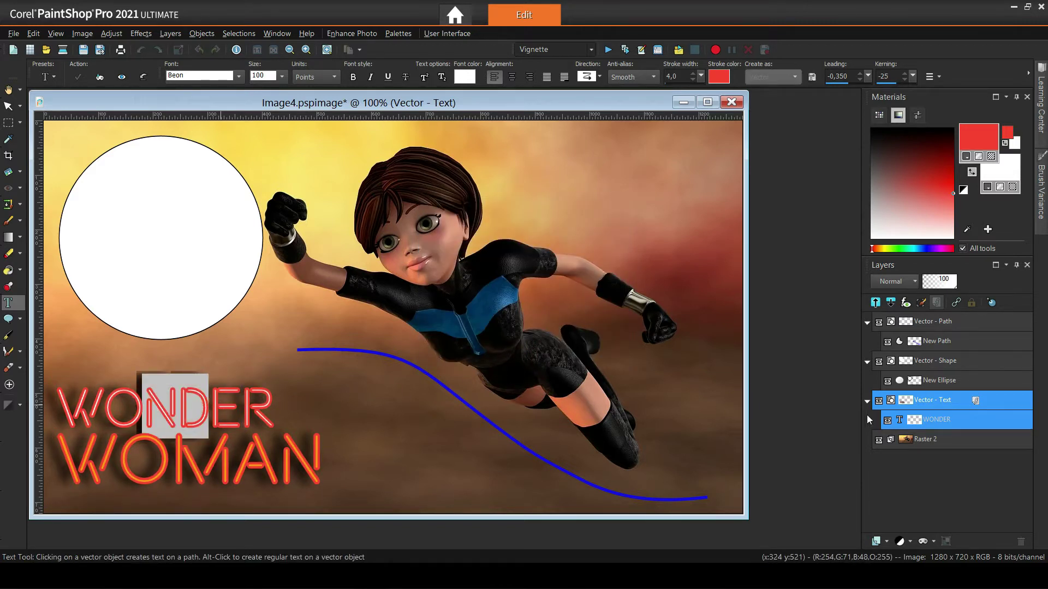
right_click(908, 421)
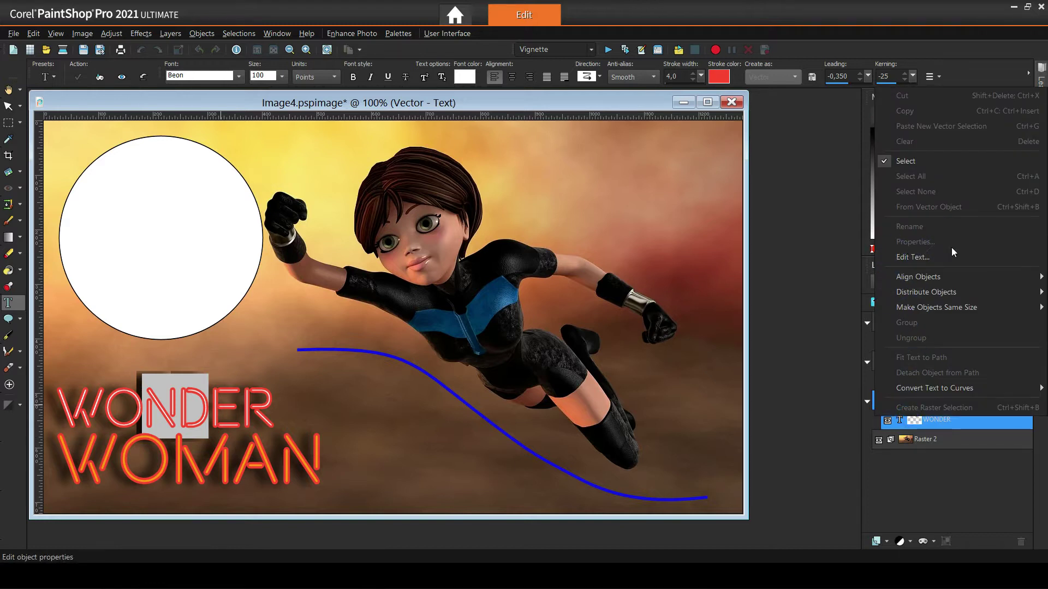
click(203, 416)
Try the stroke color #e6e546 on the letters NDE in WONDER and revert the text edit
drag(143, 410, 236, 407)
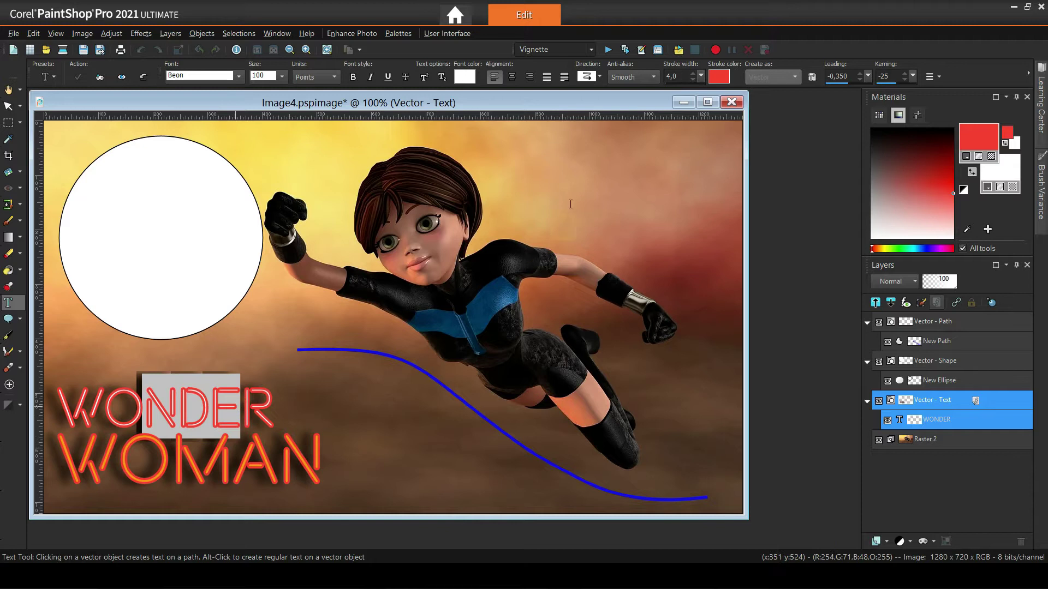
click(718, 75)
drag(594, 254, 580, 345)
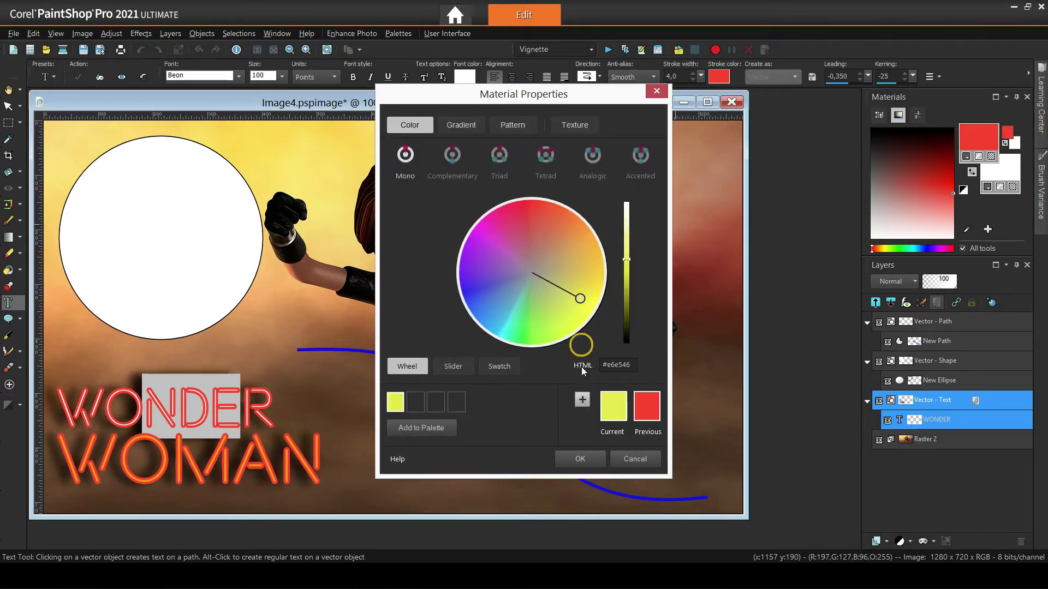
click(580, 459)
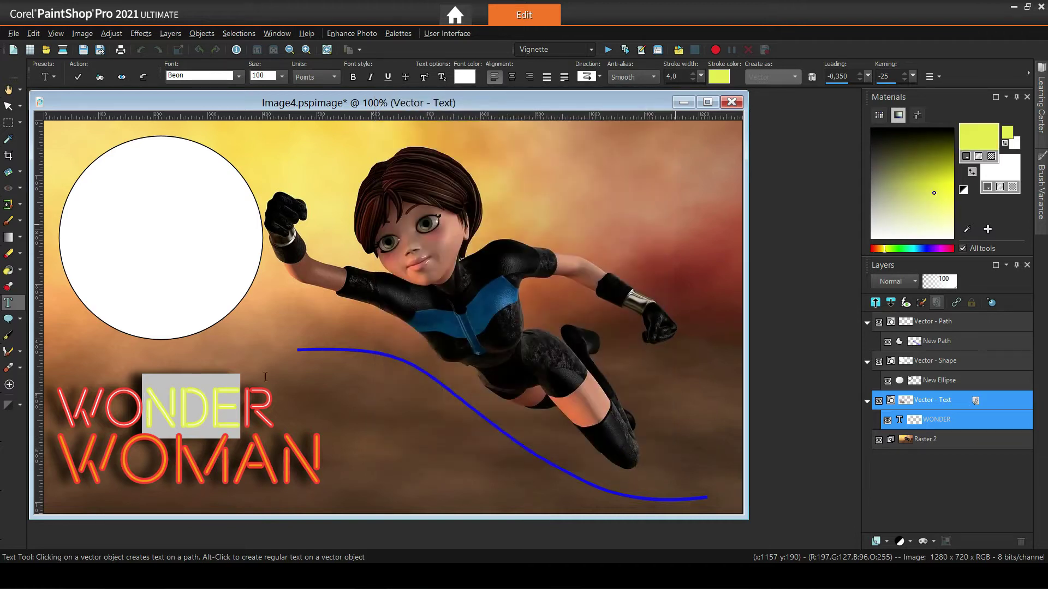
click(143, 77)
click(276, 281)
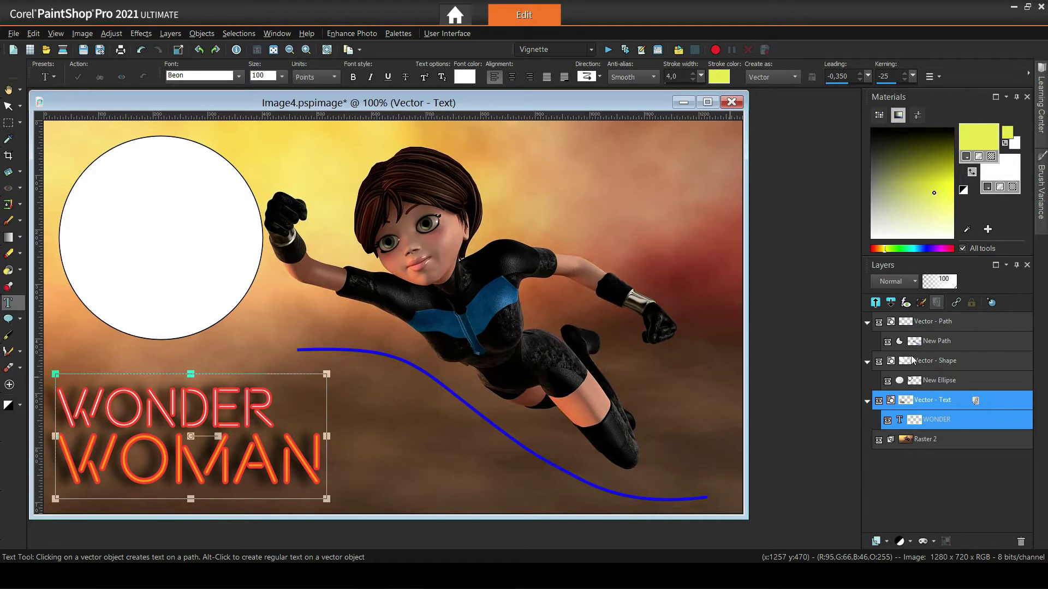
Select the New Ellipse object and examine its available commands while the Text tool is active
click(932, 380)
right_click(931, 381)
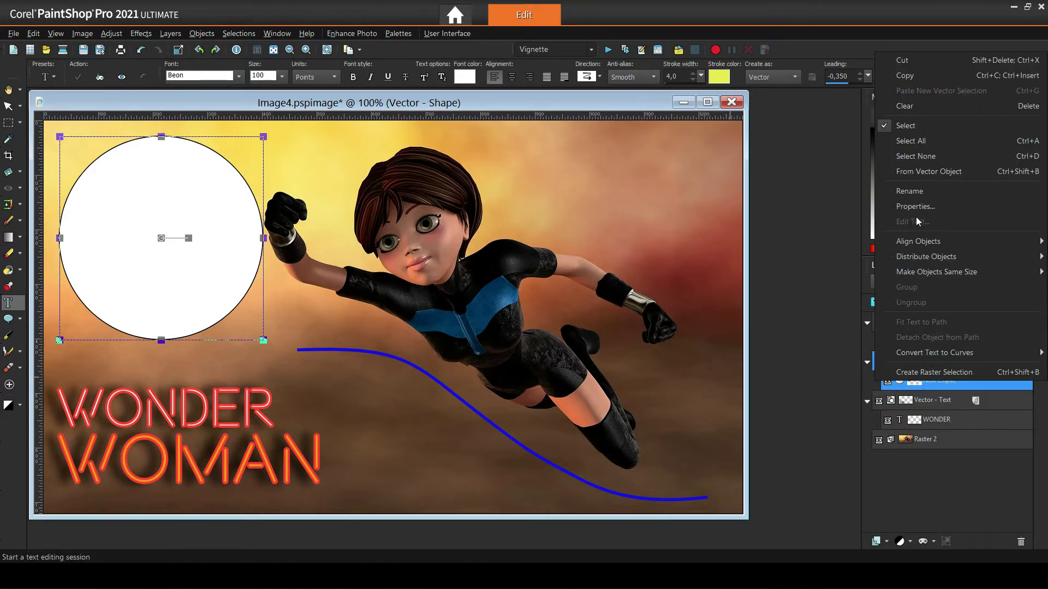
click(468, 105)
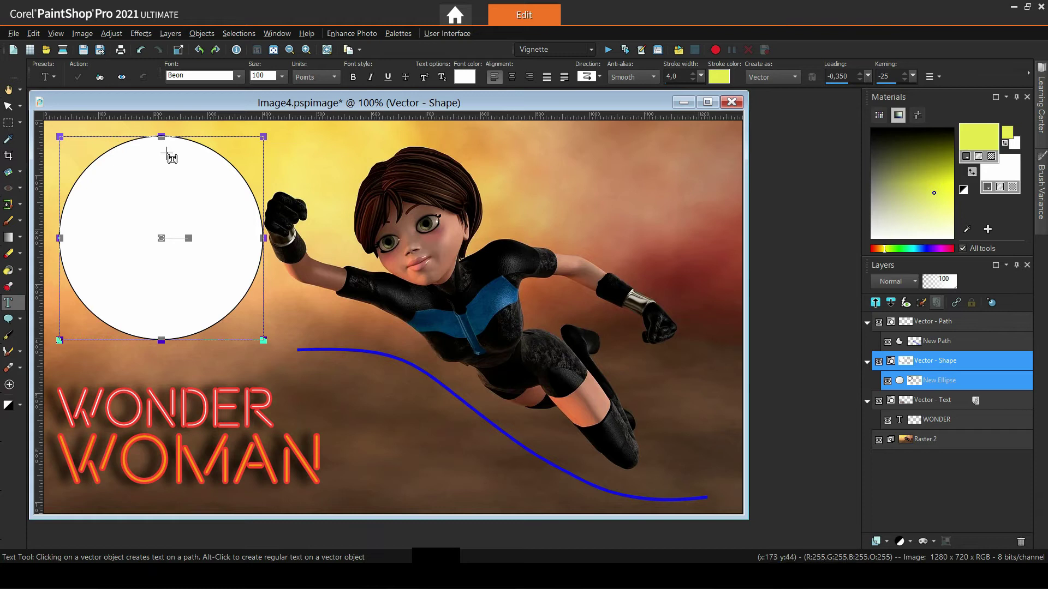
With the Pick tool active, turn off the fill of the New Ellipse object in its vector properties
click(10, 107)
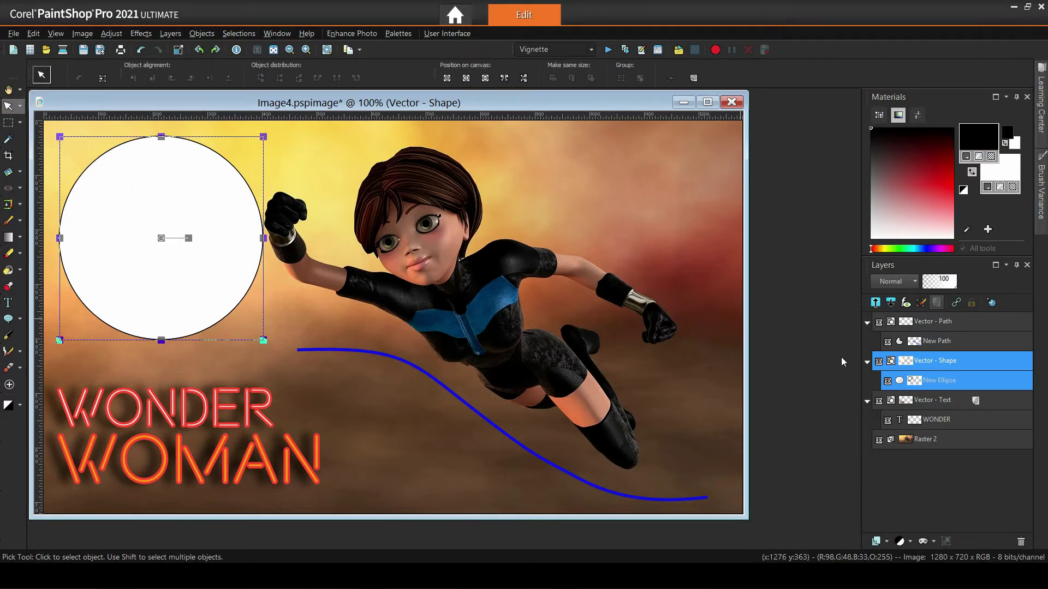
right_click(922, 380)
click(917, 206)
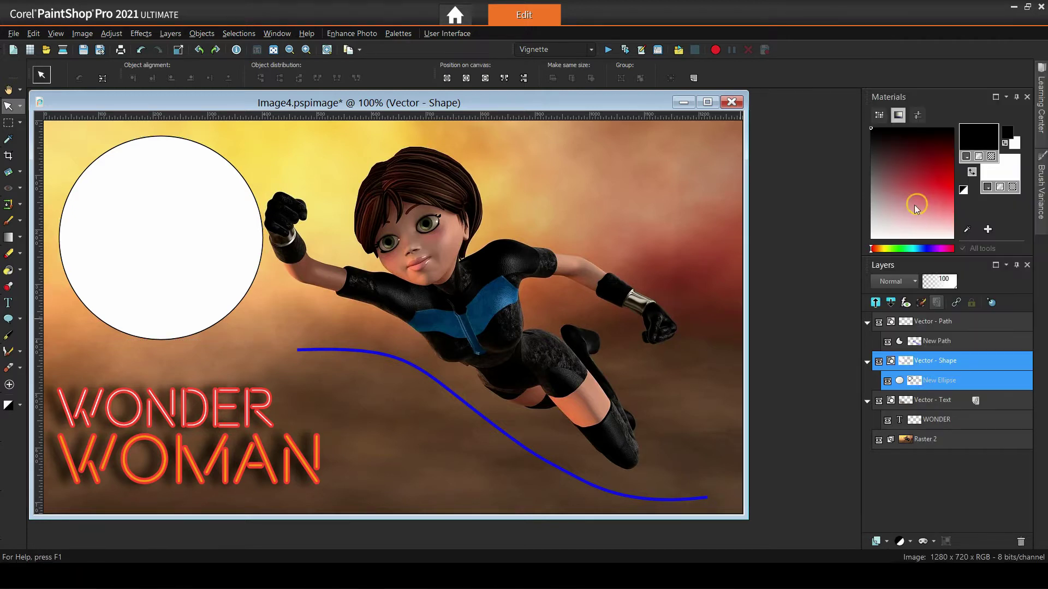
click(439, 297)
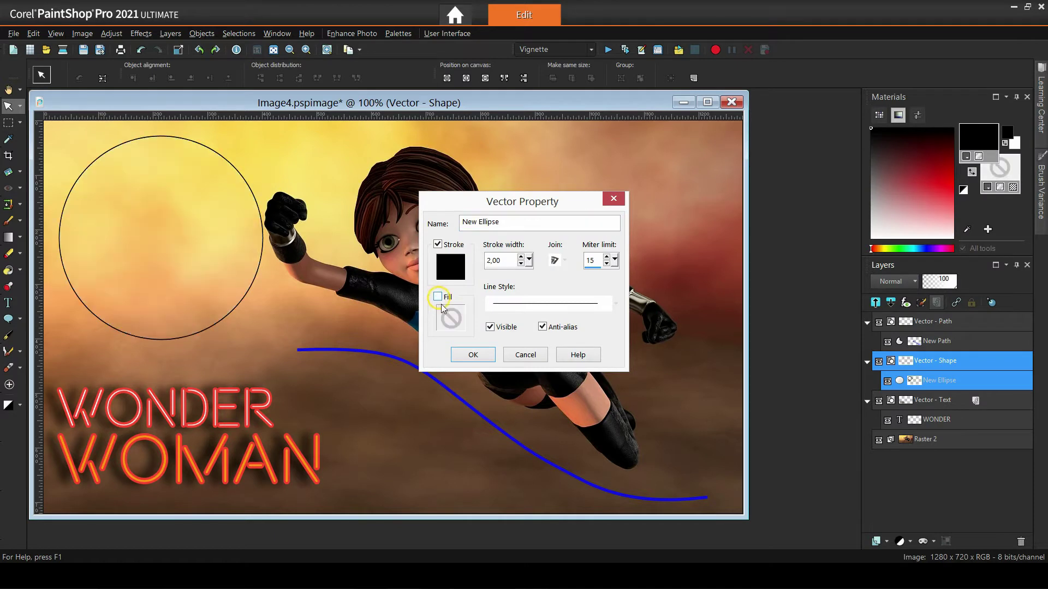
click(473, 355)
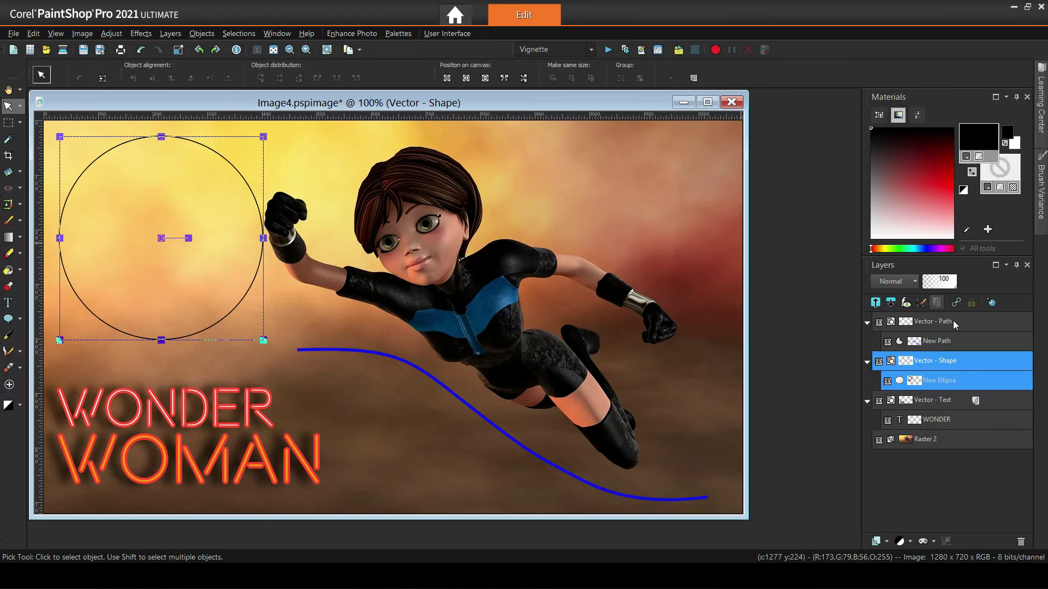
Preview the New Ellipse object with its fill turned back on and discard the change
right_click(921, 380)
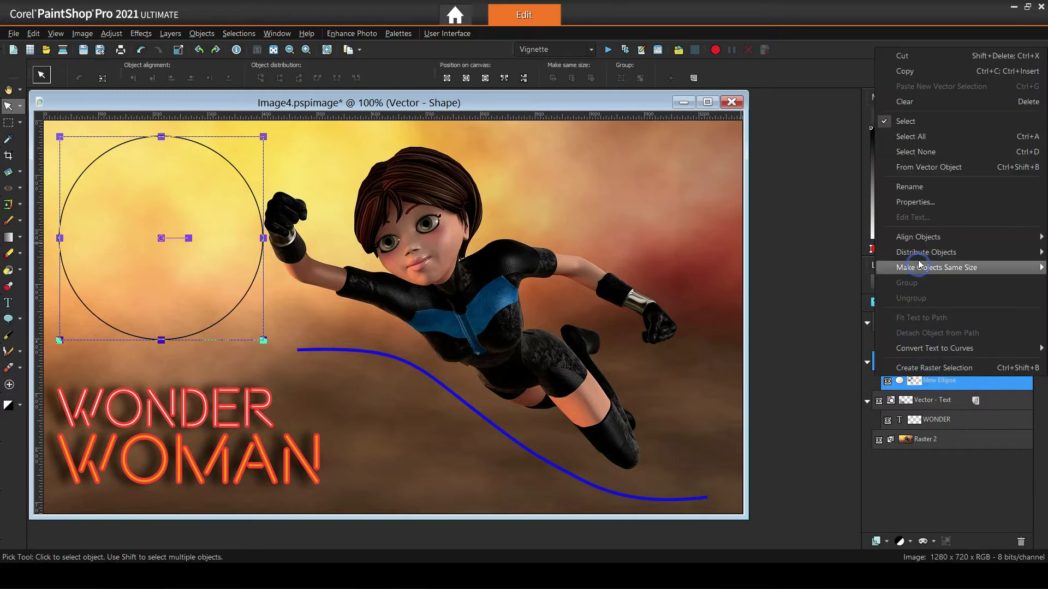
click(918, 203)
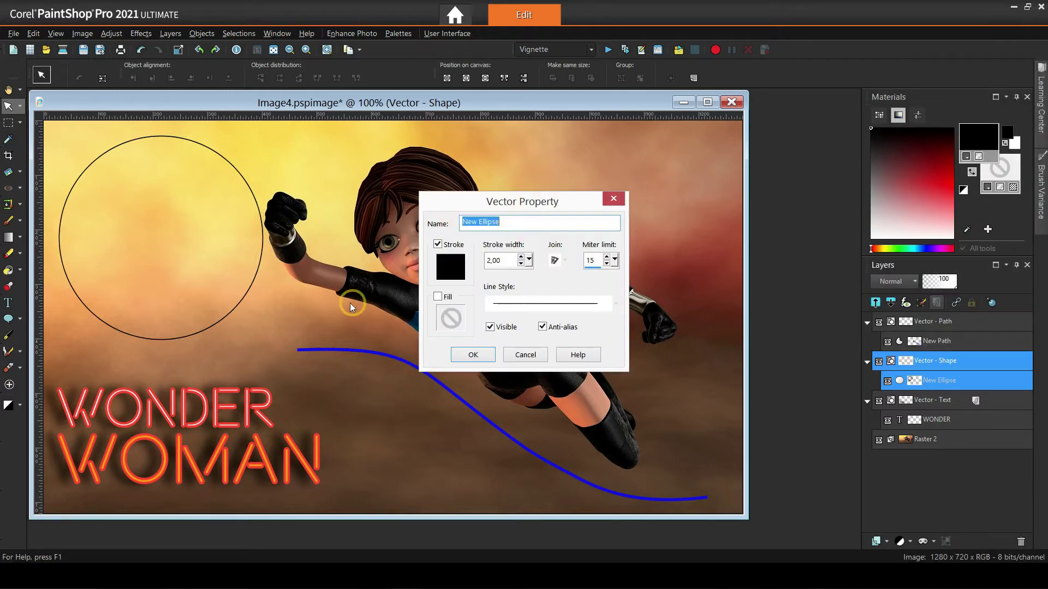
click(437, 296)
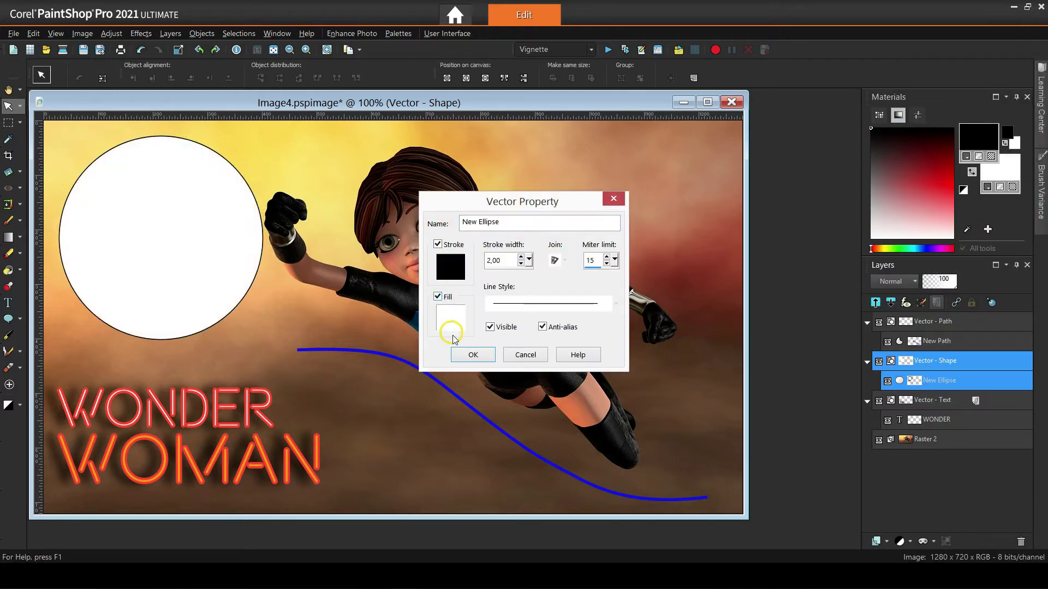
click(510, 357)
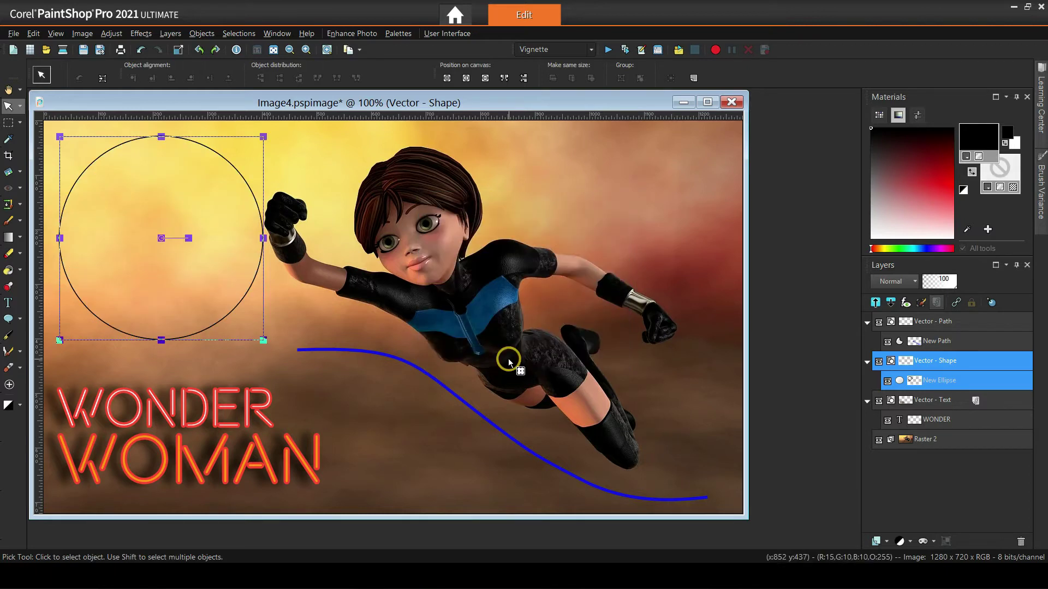
Give the New Ellipse object a white fill in the Materials palette, and toggle its stroke off and back on
click(1013, 188)
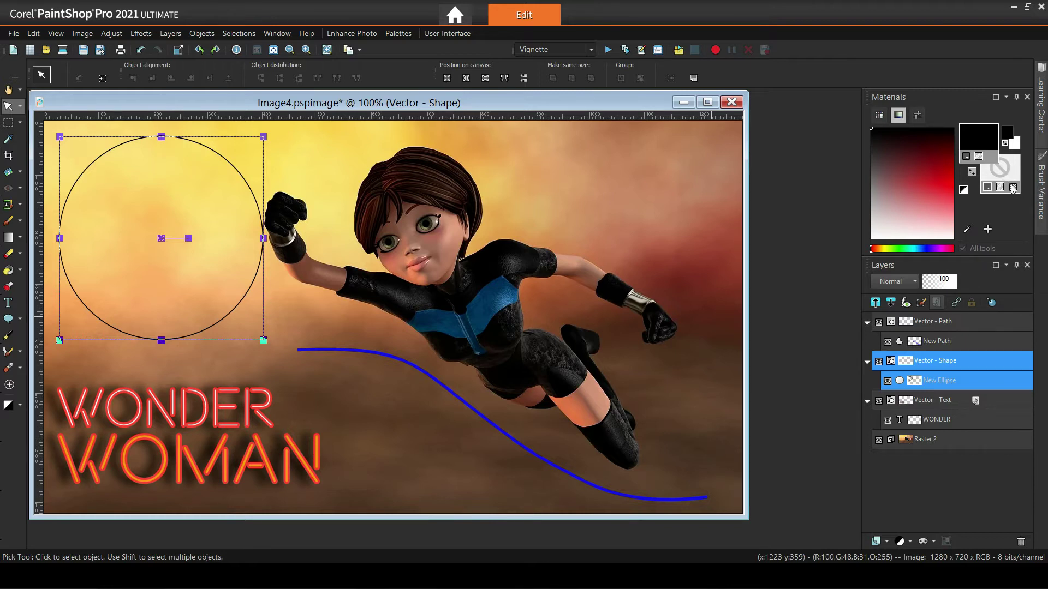
click(1013, 189)
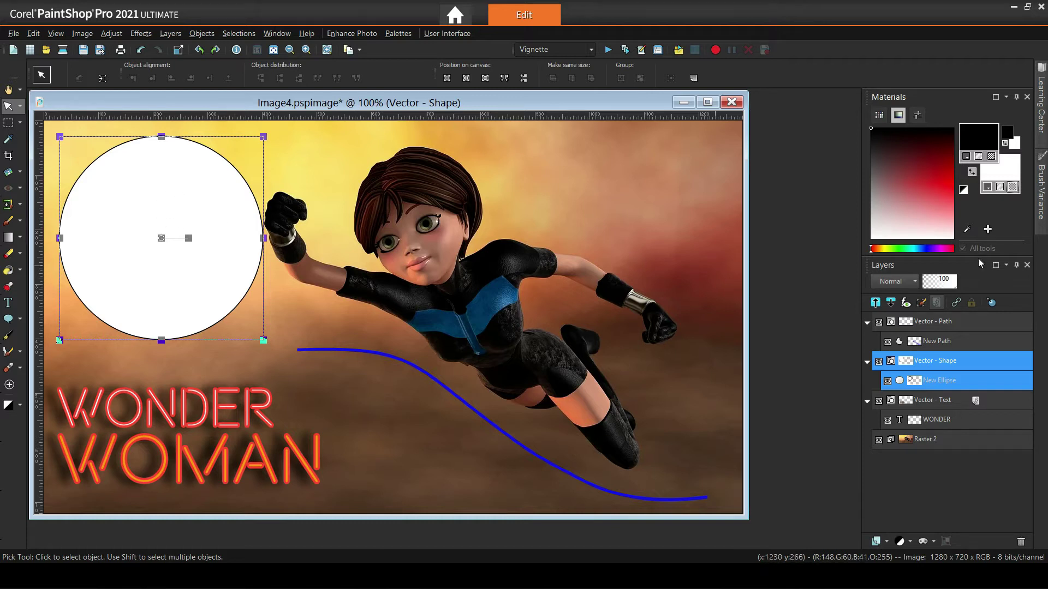
click(992, 157)
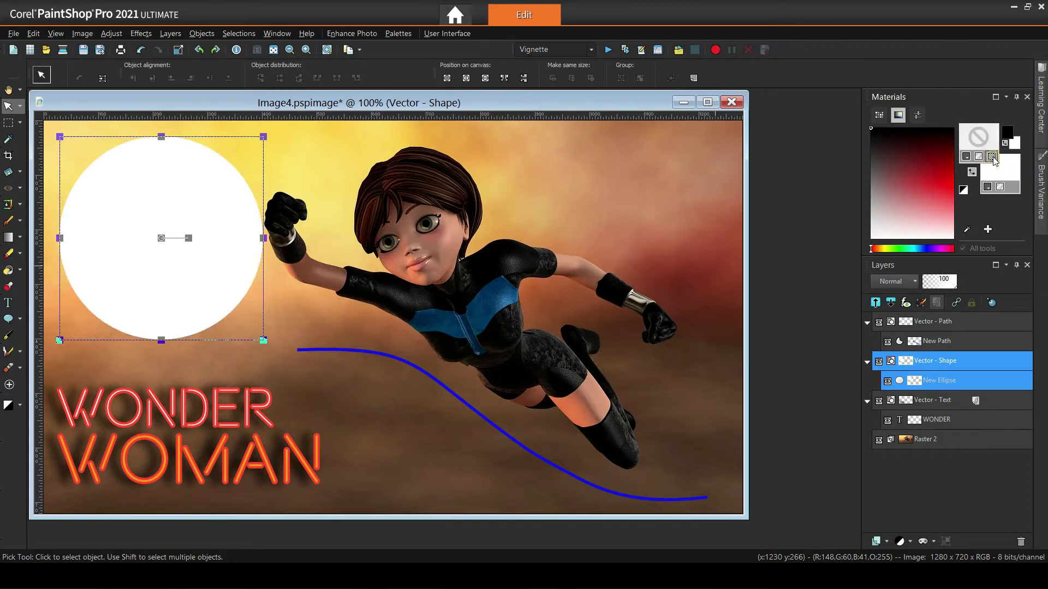
click(992, 158)
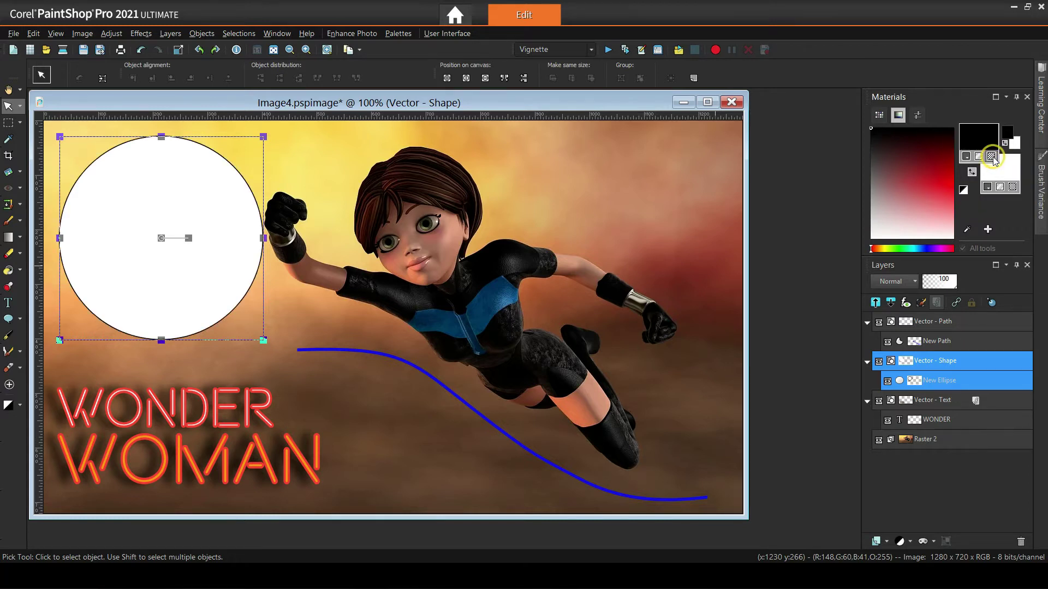
Try a stroke width of 8.0 with the stroke material set to color on the whole WONDER WOMAN text
click(934, 423)
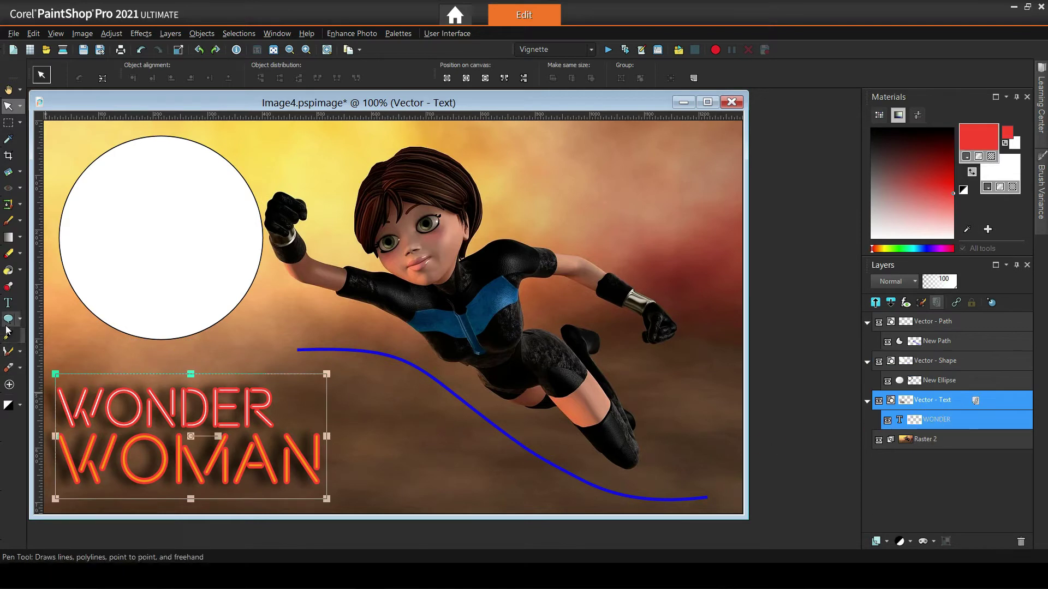
click(8, 302)
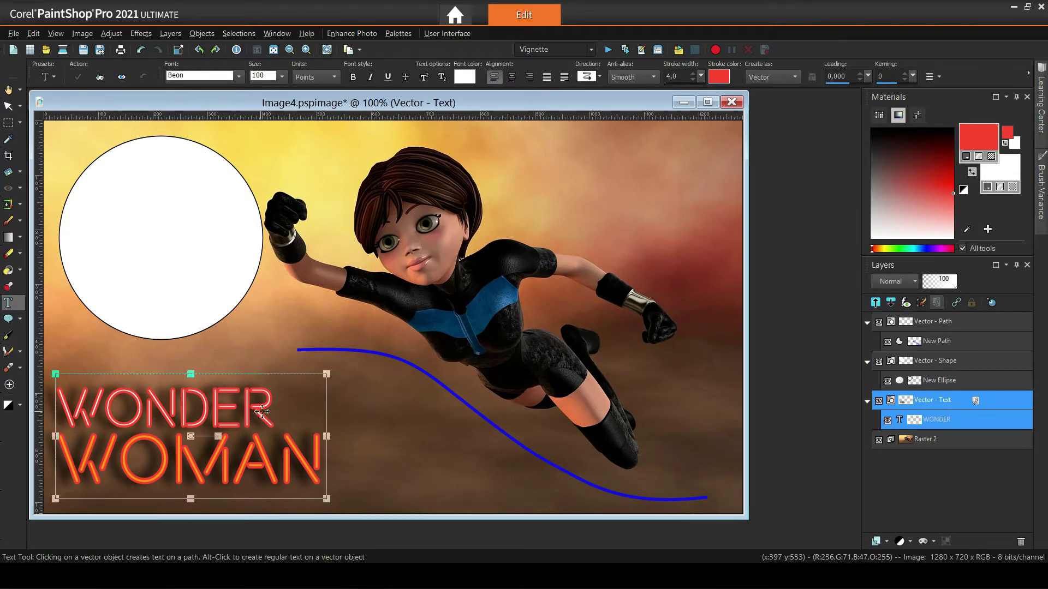
click(693, 76)
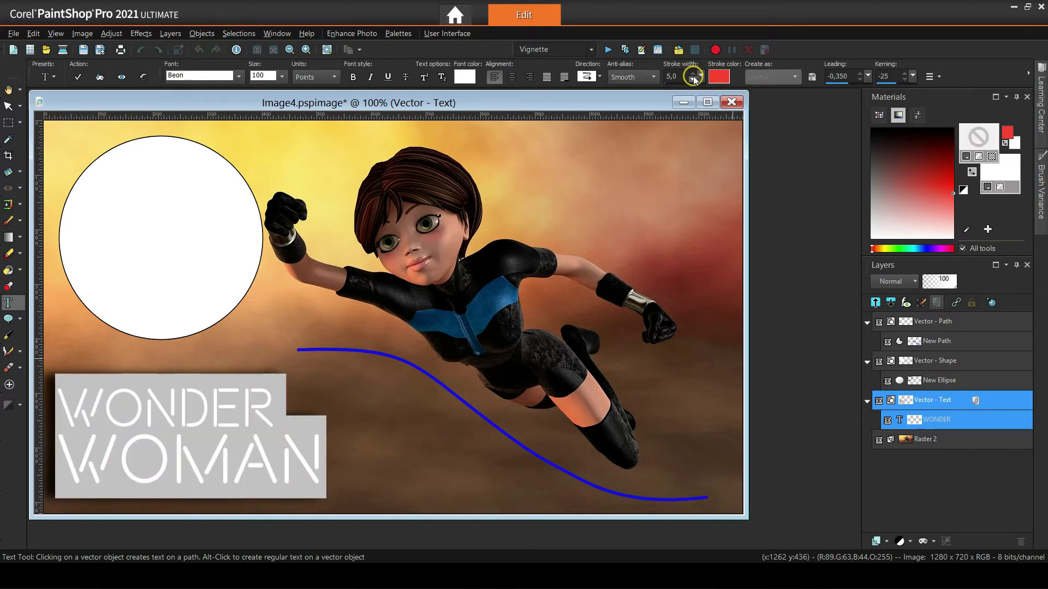
click(693, 76)
click(693, 76)
click(693, 80)
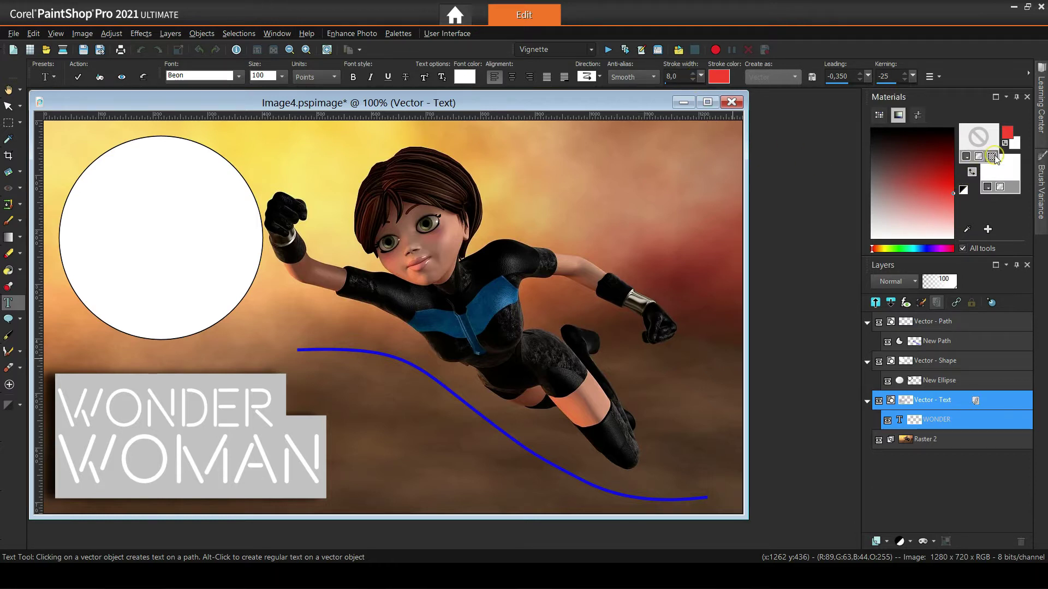
click(966, 156)
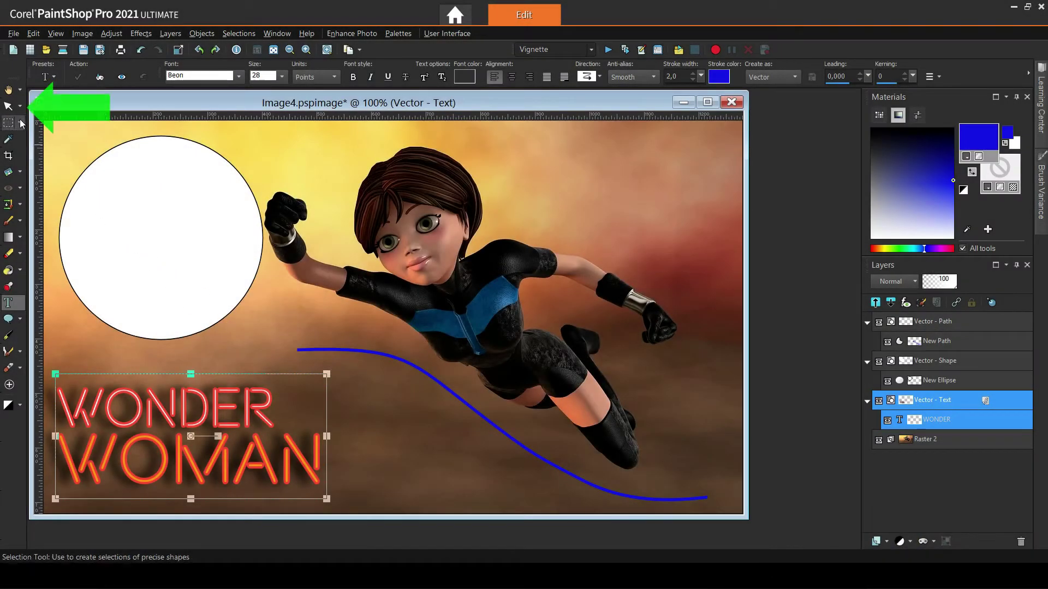
With the Pick tool, move the WONDER WOMAN text to the right and slightly up by its center handle
click(9, 106)
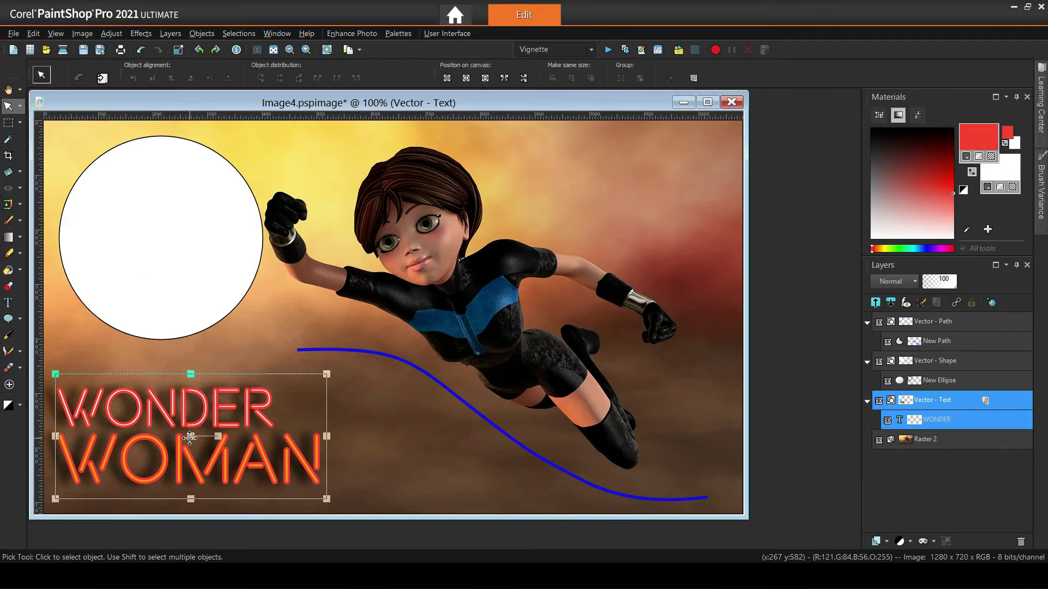
drag(190, 437, 314, 412)
Try moving the ellipse over the character's head and the blue path slightly up and to the left
click(246, 268)
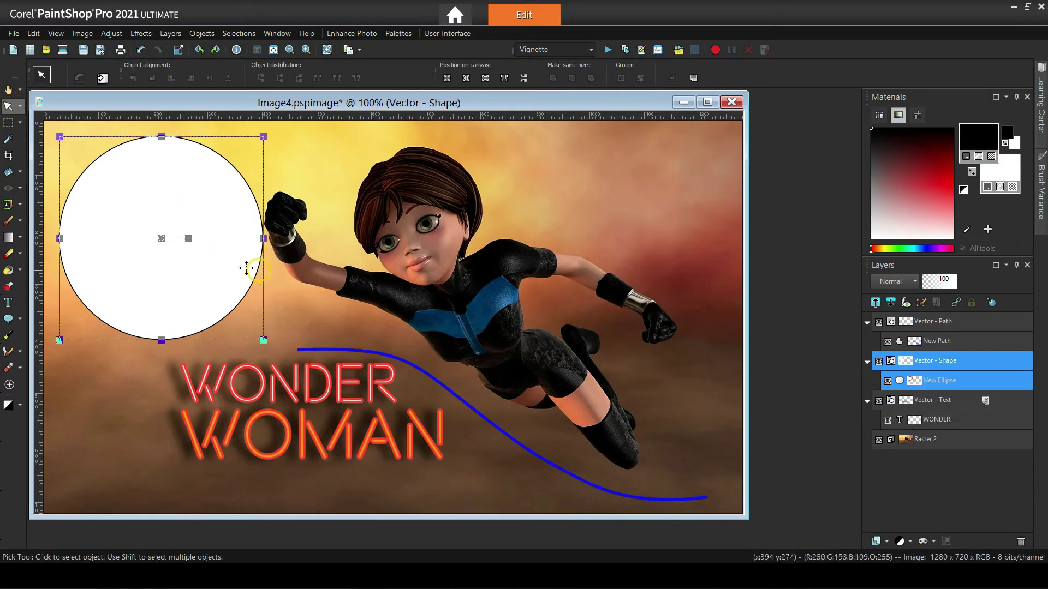
drag(164, 239, 474, 232)
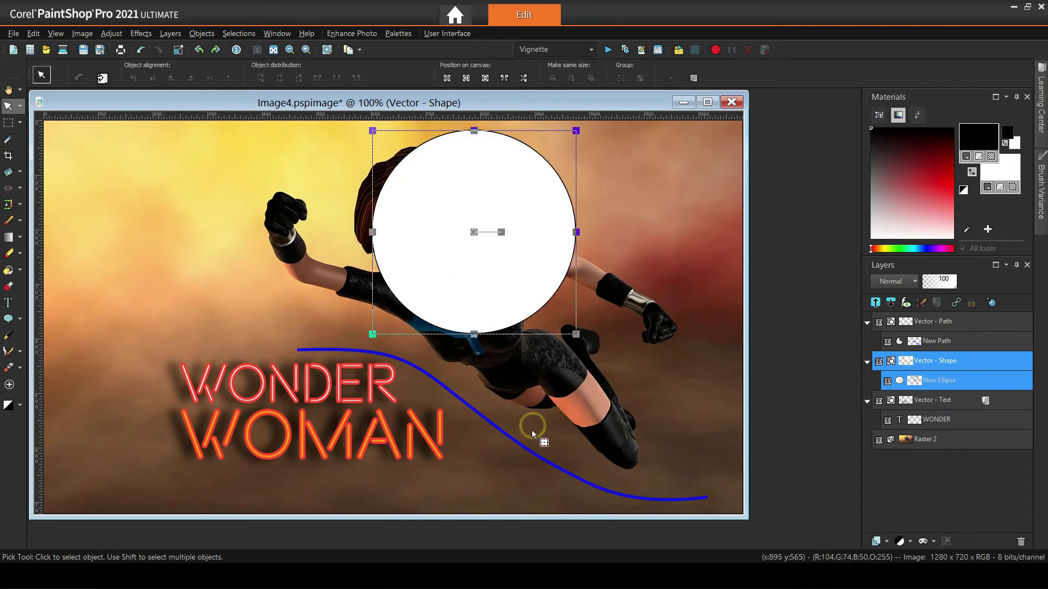
click(535, 454)
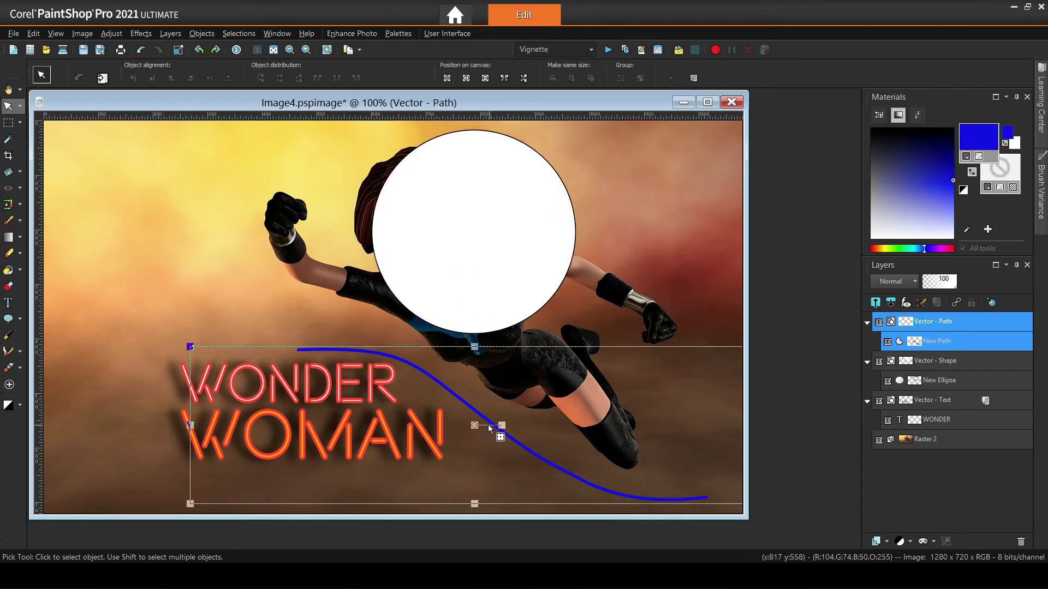
drag(473, 425, 456, 409)
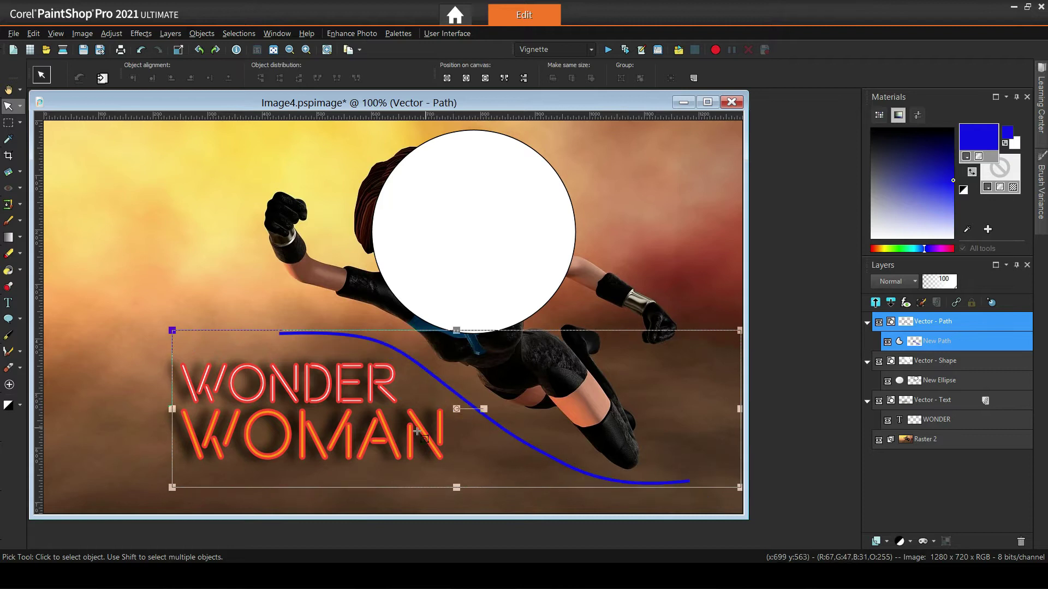
Move the WONDER WOMAN text up and left over the start of the blue path, try rotating it clockwise, and undo the rotation
click(428, 443)
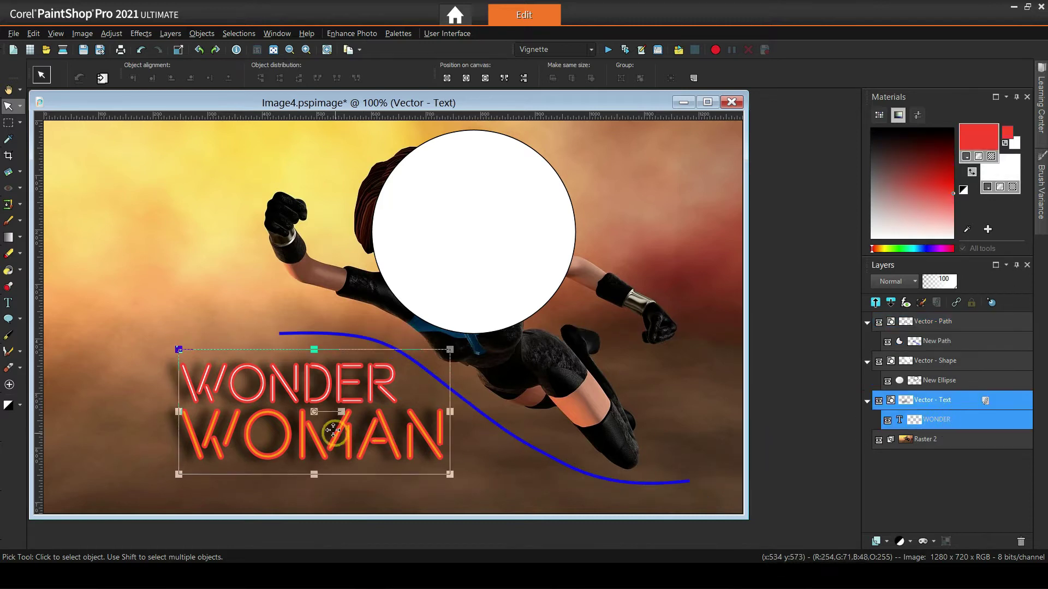
drag(313, 410, 289, 398)
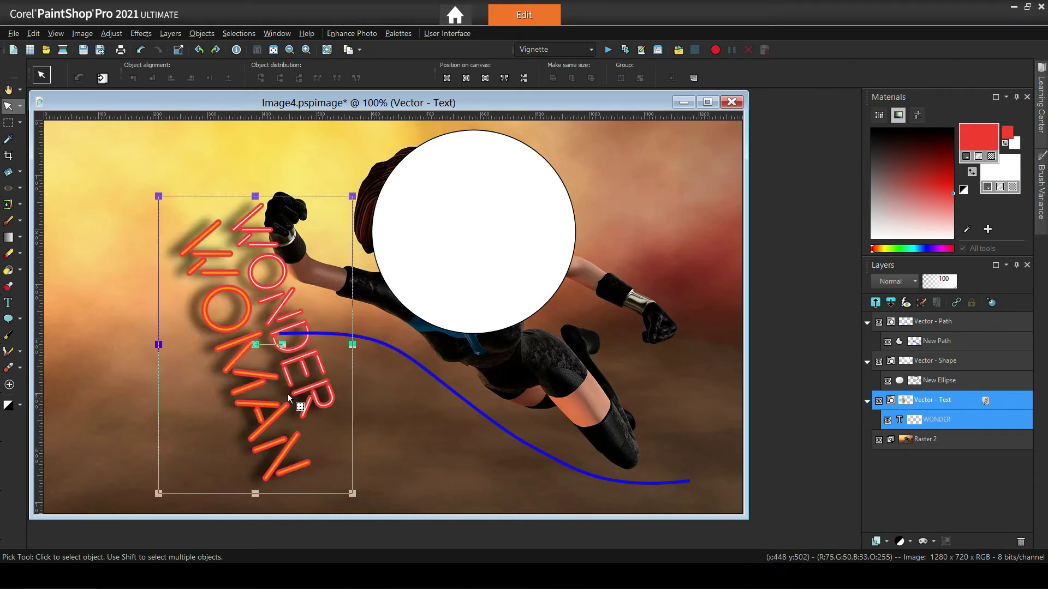
click(140, 50)
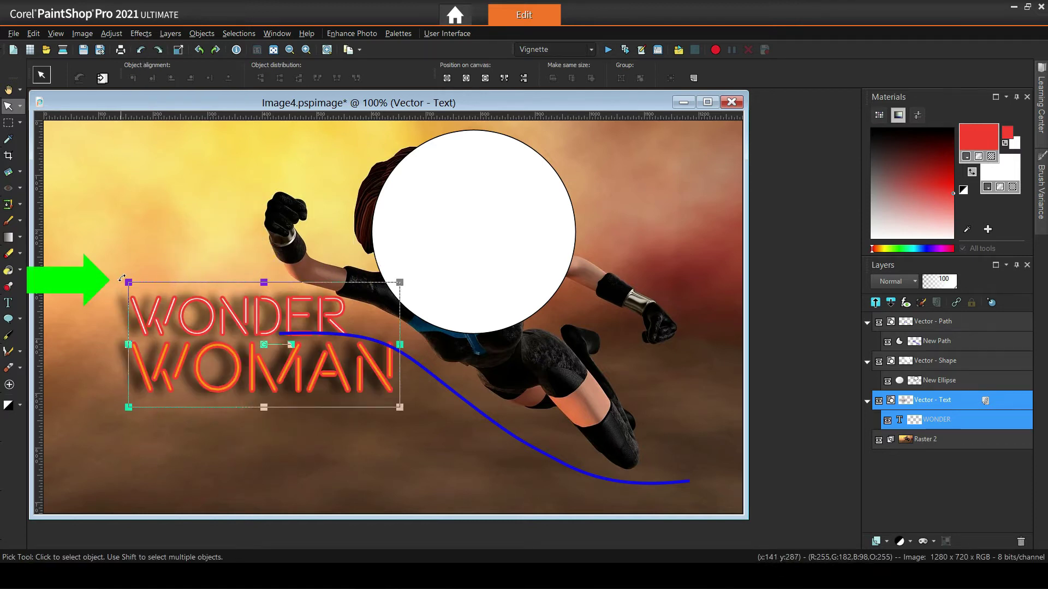
Try rotating the WONDER WOMAN text counterclockwise from its upper-left corner and undo the rotation
scroll(122, 278, up, 1)
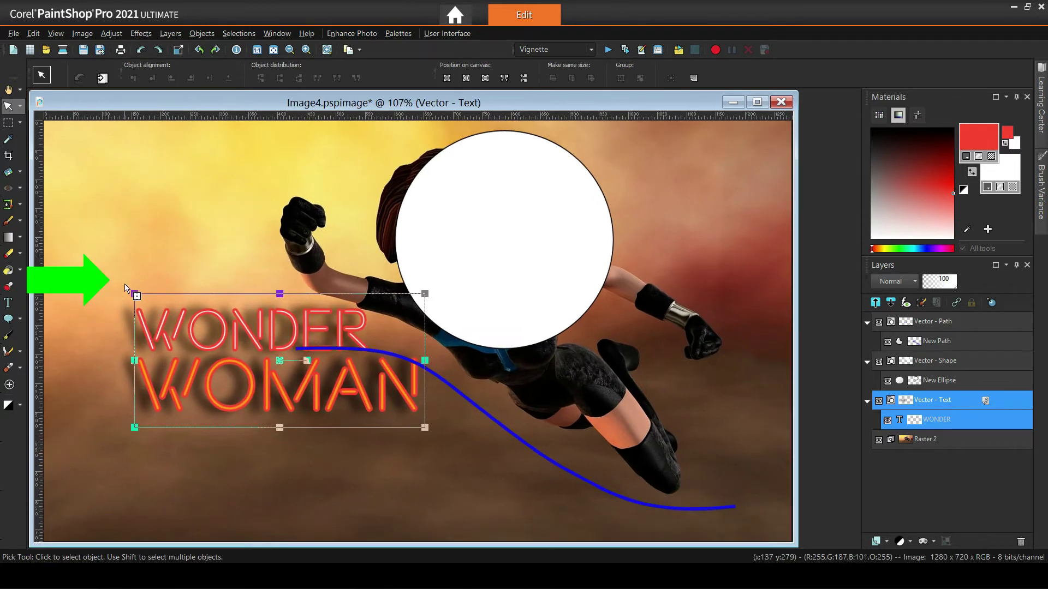
drag(125, 288, 153, 408)
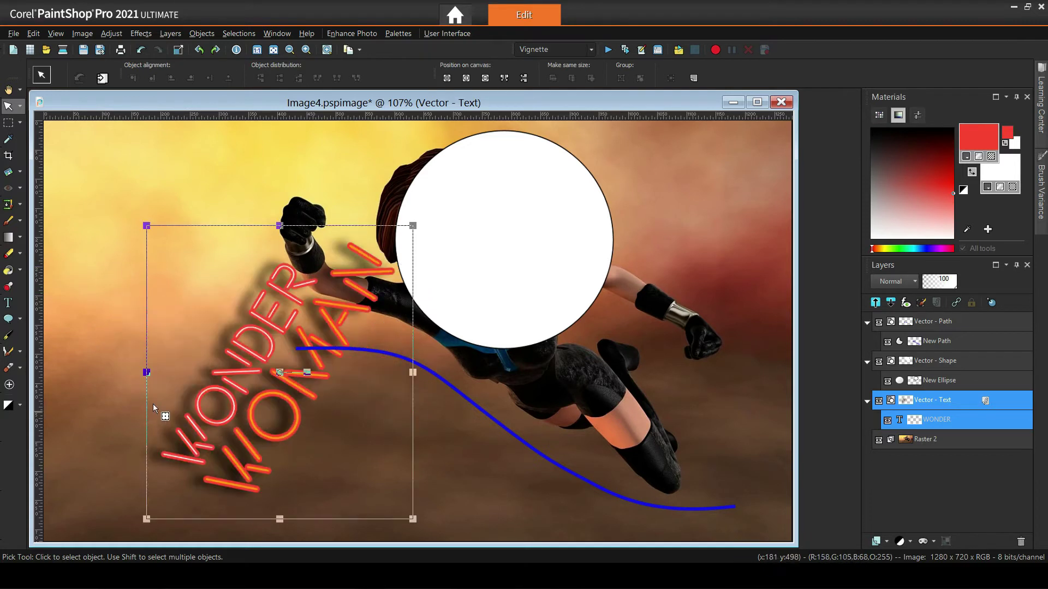
click(141, 49)
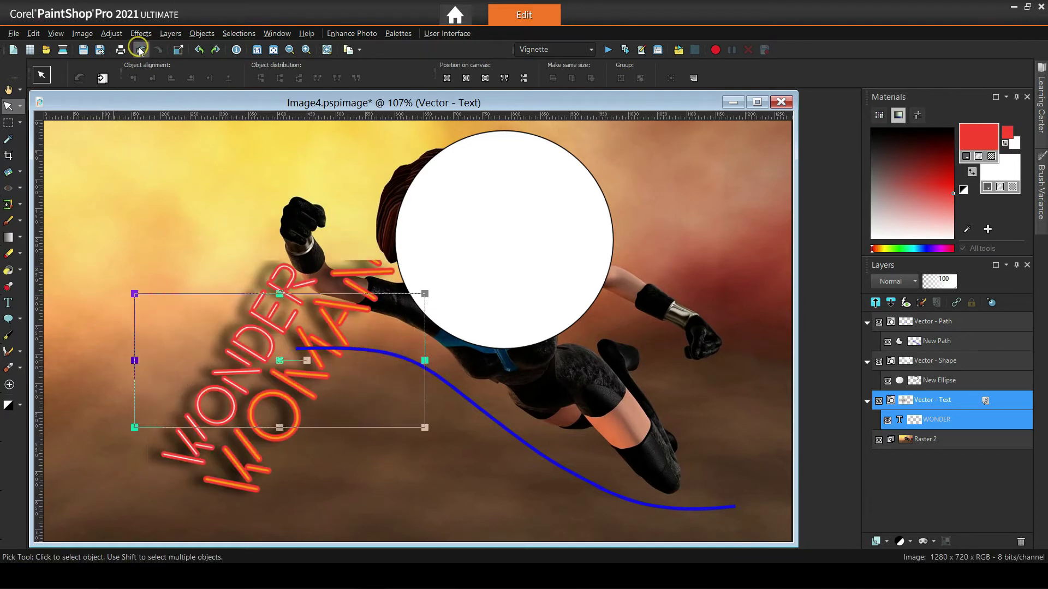
Try narrowing, flattening and enlarging the WONDER WOMAN text by its side and corner handles, and undo all the resizing
drag(425, 360, 306, 361)
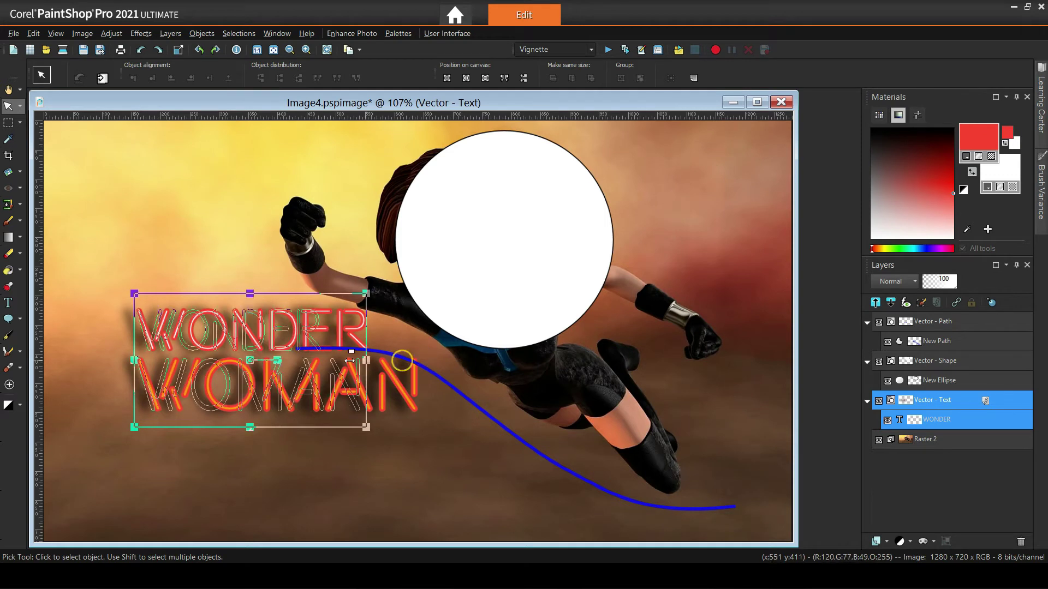
drag(221, 427, 220, 367)
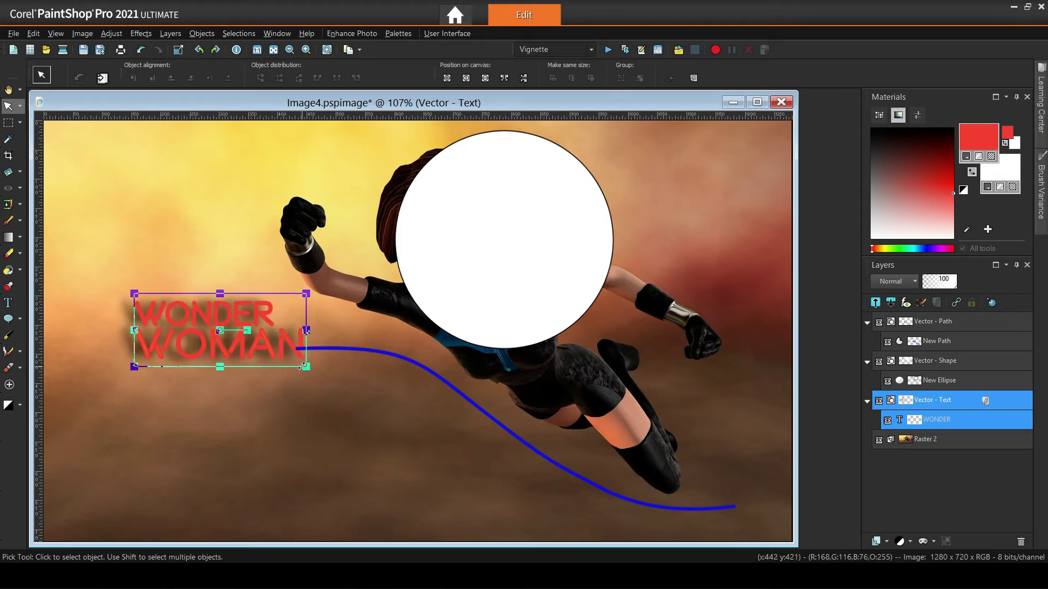
drag(306, 368, 453, 491)
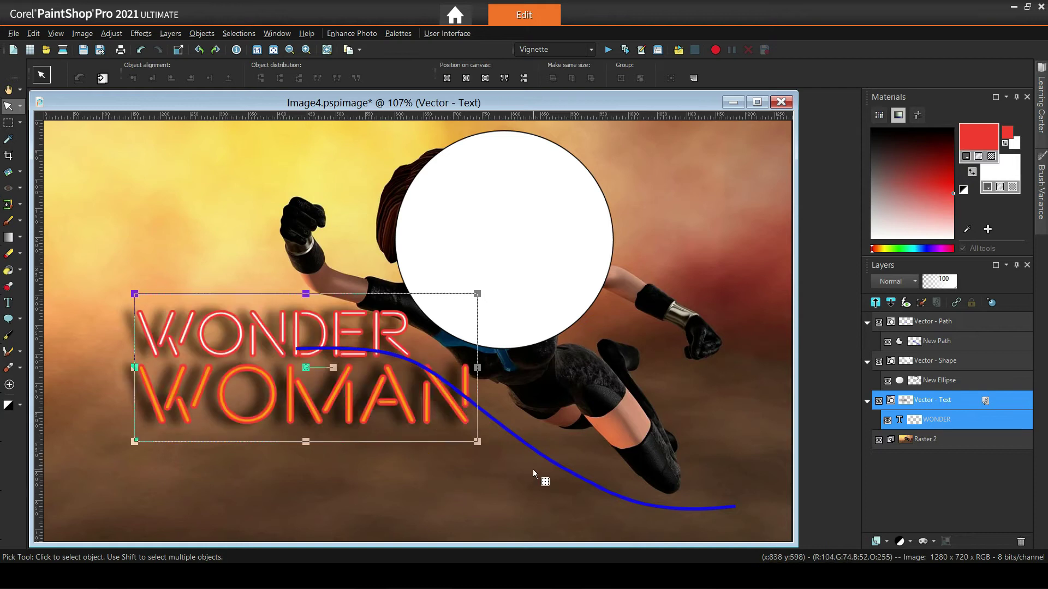
click(142, 50)
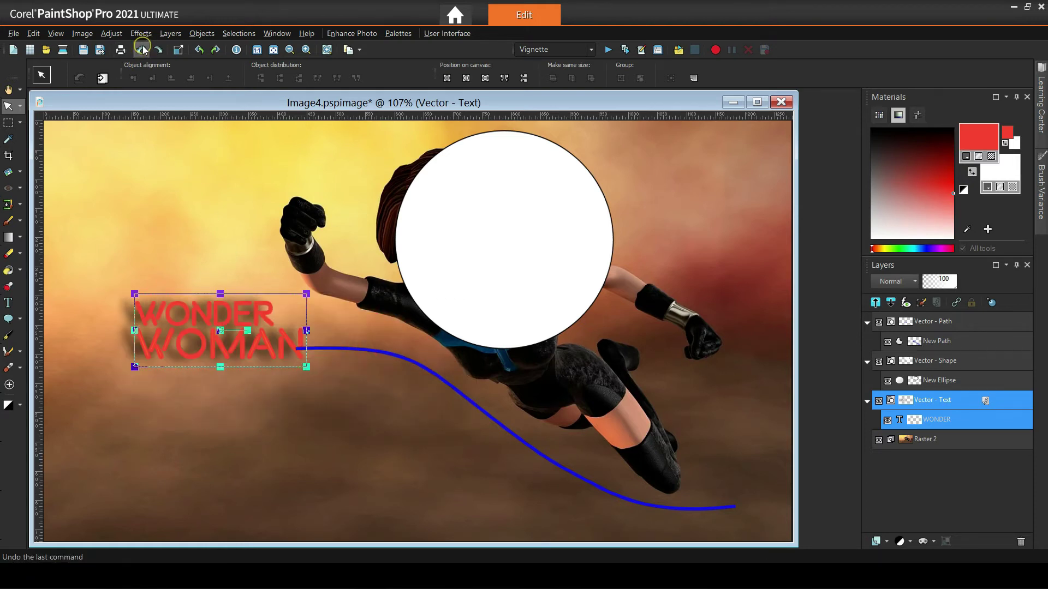
click(142, 50)
click(142, 49)
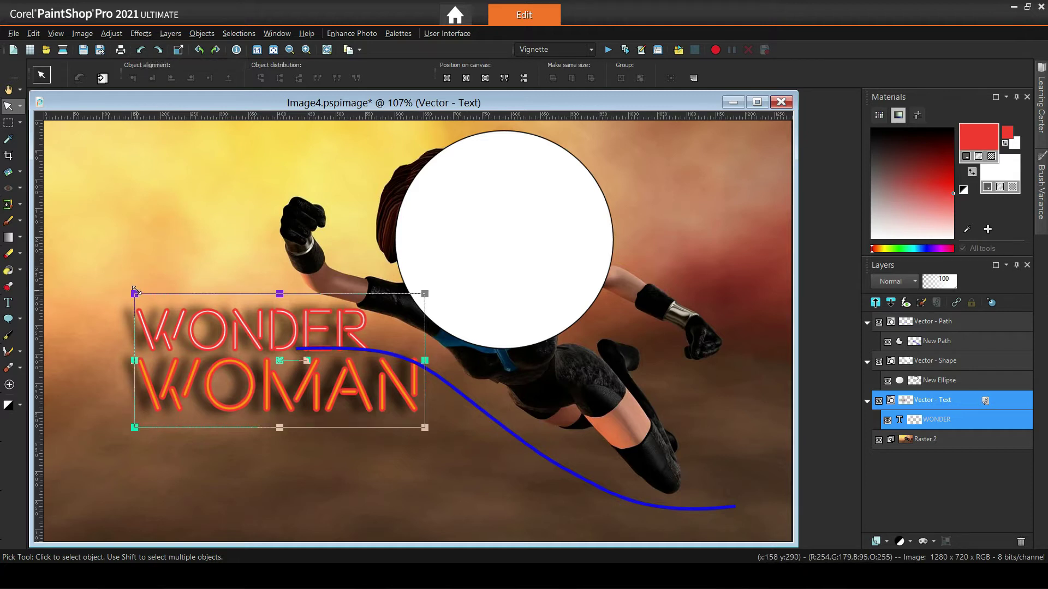
Try a symmetric perspective distortion on the upper and lower corners of the WONDER WOMAN text and undo it
scroll(142, 289, up, 1)
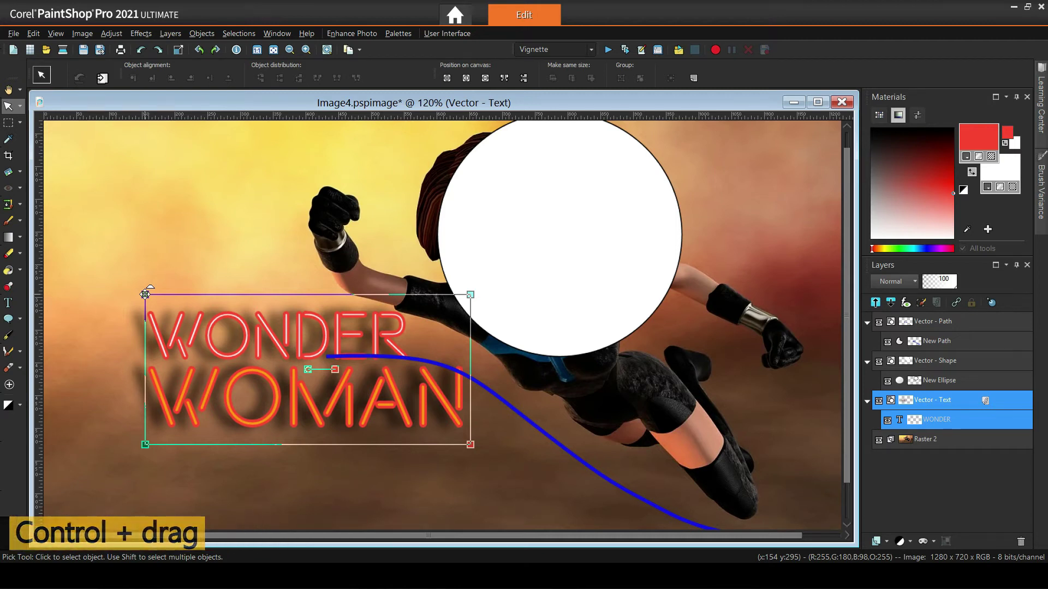
ctrl+drag(145, 294, 243, 341)
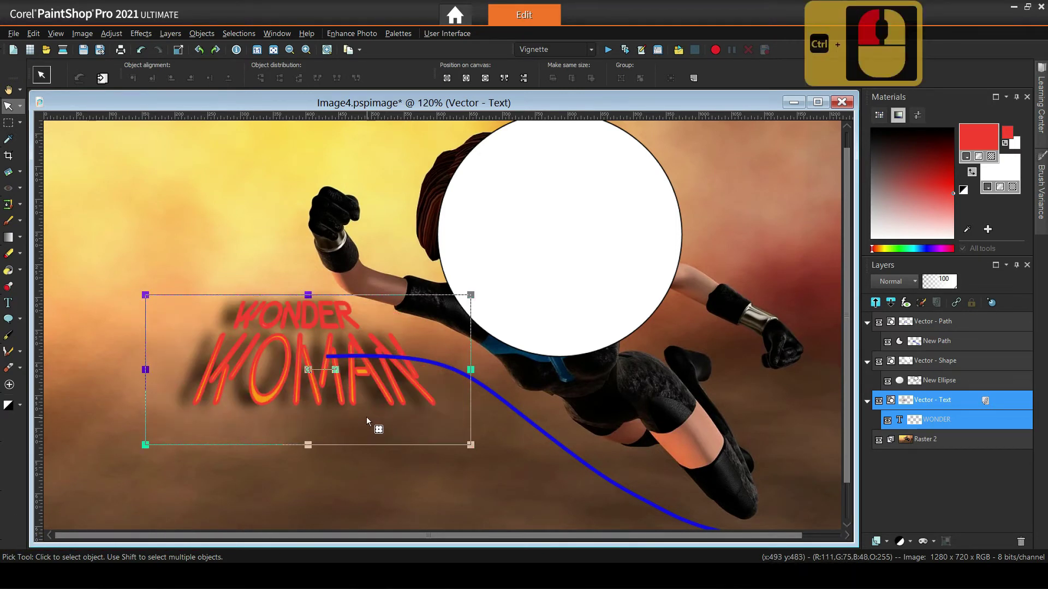
ctrl+drag(147, 442, 81, 445)
click(141, 50)
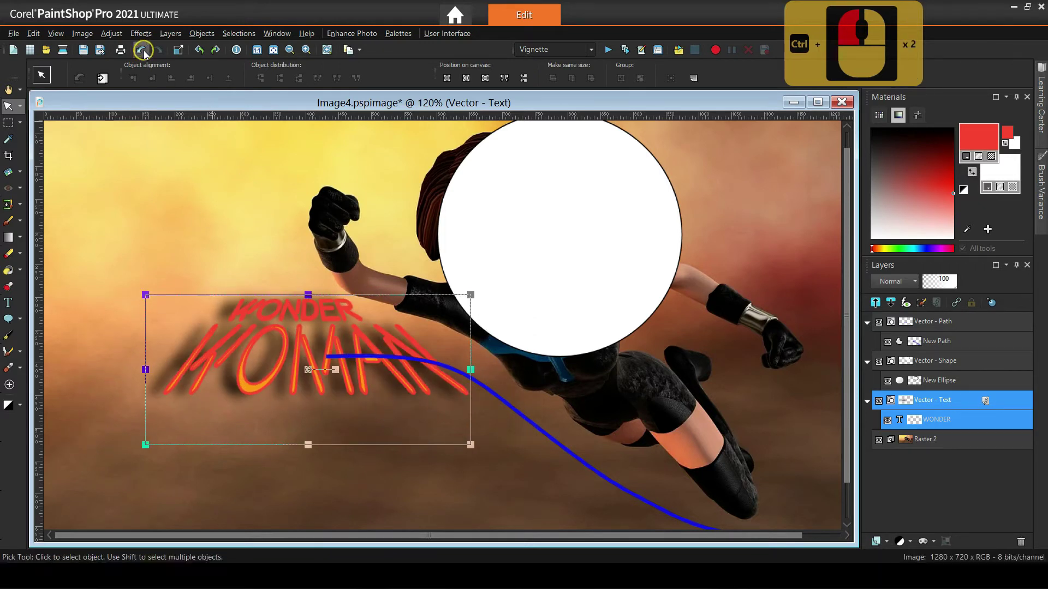
click(141, 49)
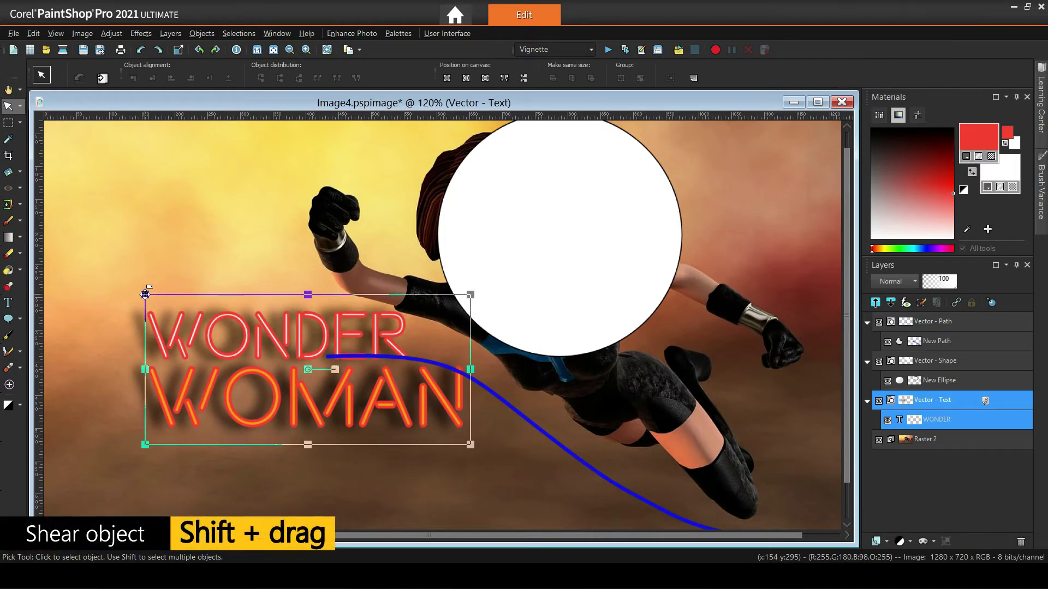
Try shearing the WONDER WOMAN text from its upper-left and lower-right corners and undo the shearing
drag(145, 294, 171, 286)
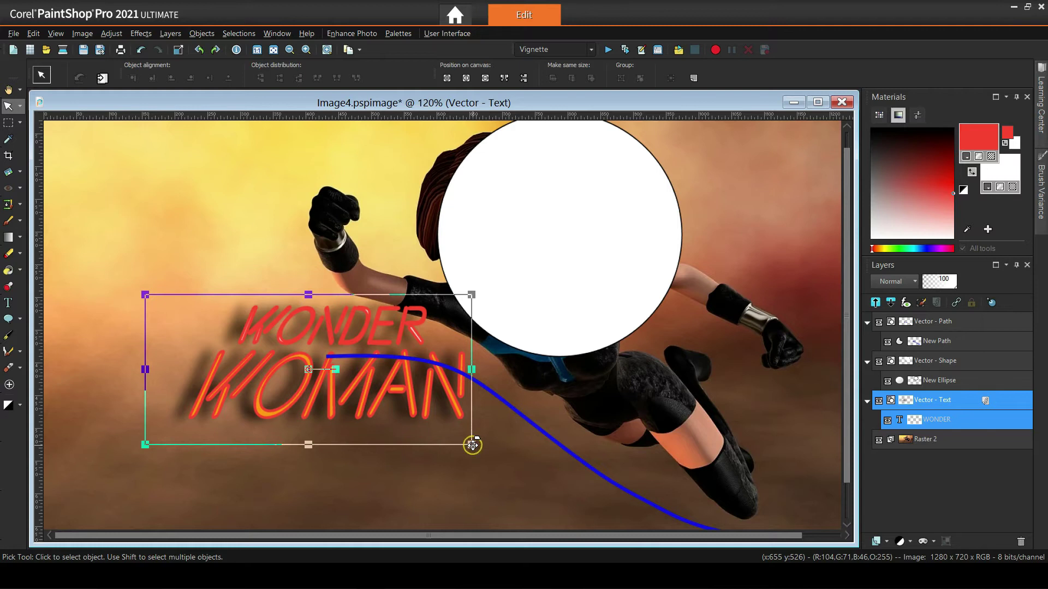
drag(473, 445, 471, 298)
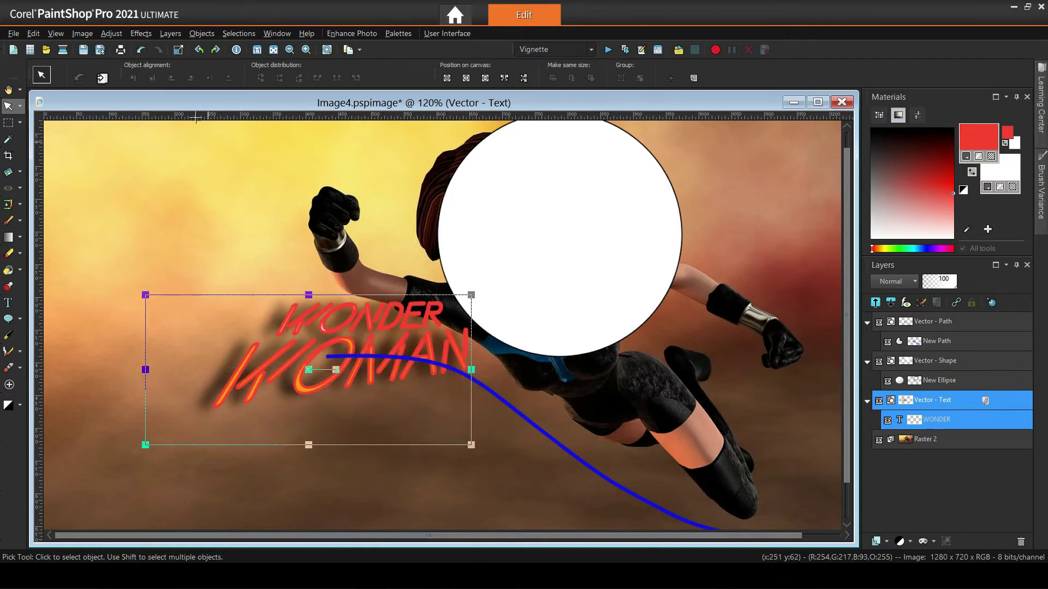
click(141, 50)
click(141, 50)
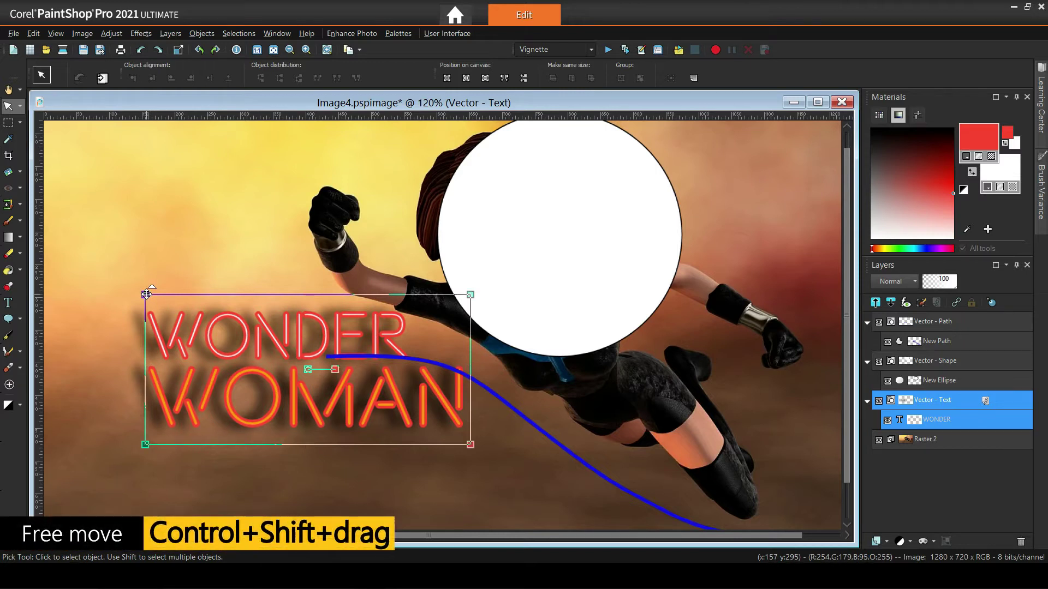
Try freely distorting the WONDER WOMAN text by its corners, and undo the distortion and the text's move over the path
drag(146, 295, 293, 347)
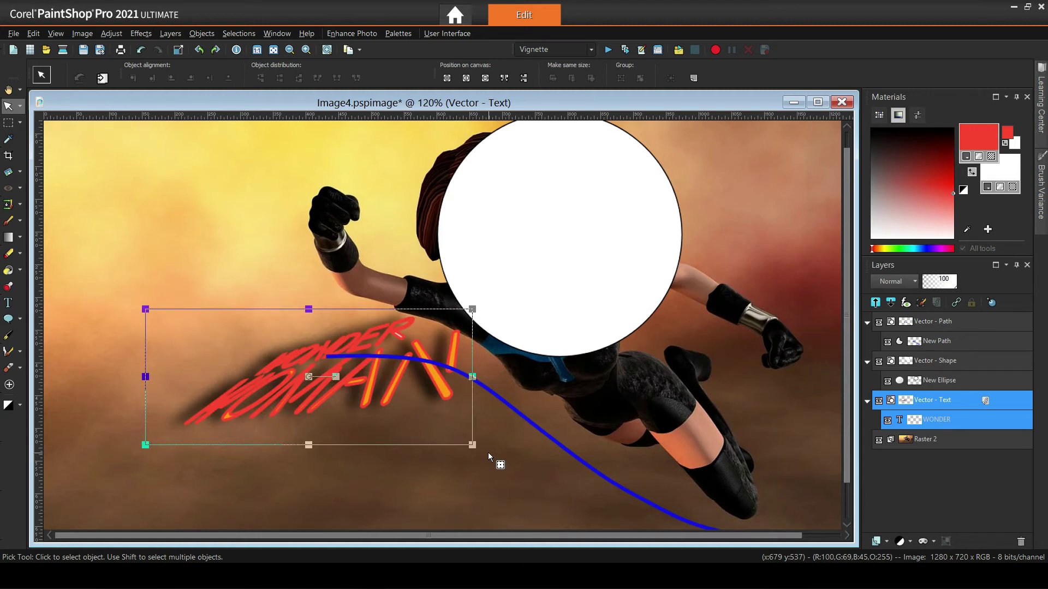
click(138, 50)
click(138, 50)
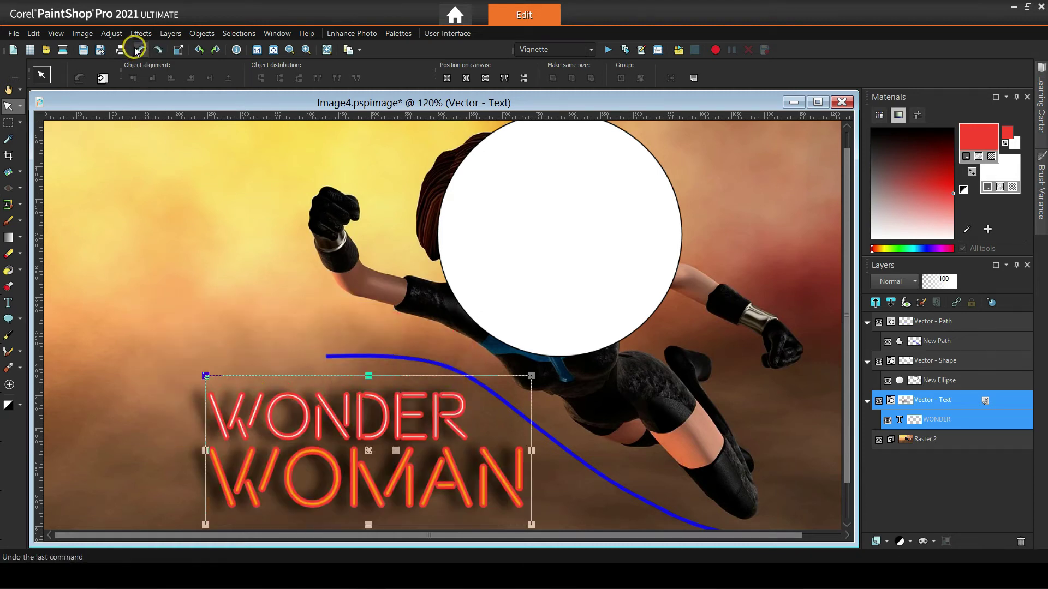
Undo the moves of the blue path and the ellipse on the canvas
click(137, 50)
click(138, 51)
click(137, 50)
click(138, 50)
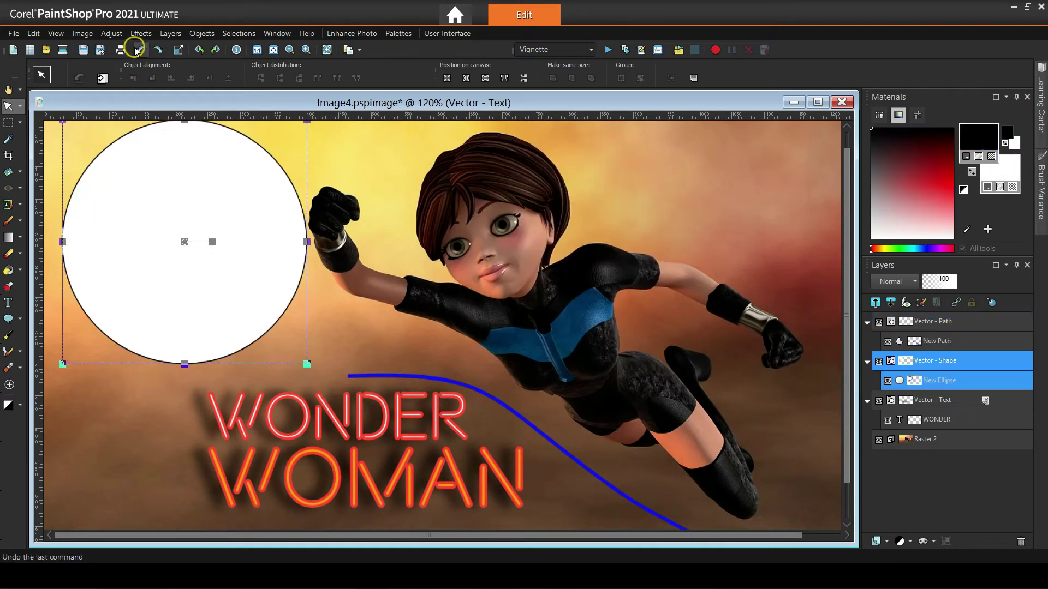
Undo the remaining edits back to the saved image, including the move of the WONDER WOMAN text
click(137, 50)
click(137, 50)
click(137, 50)
click(138, 51)
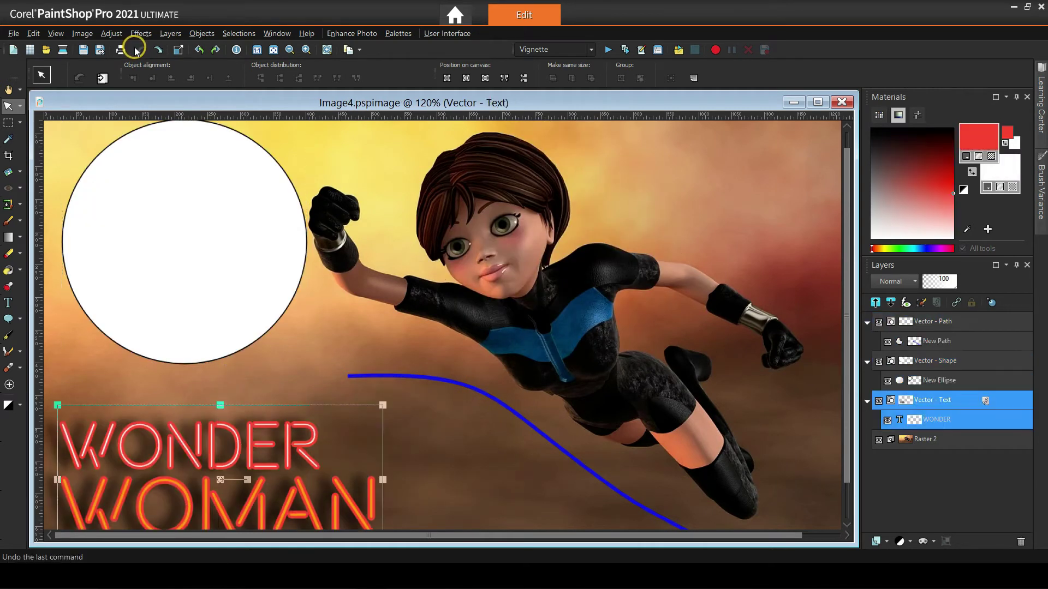
scroll(334, 171, down, 2)
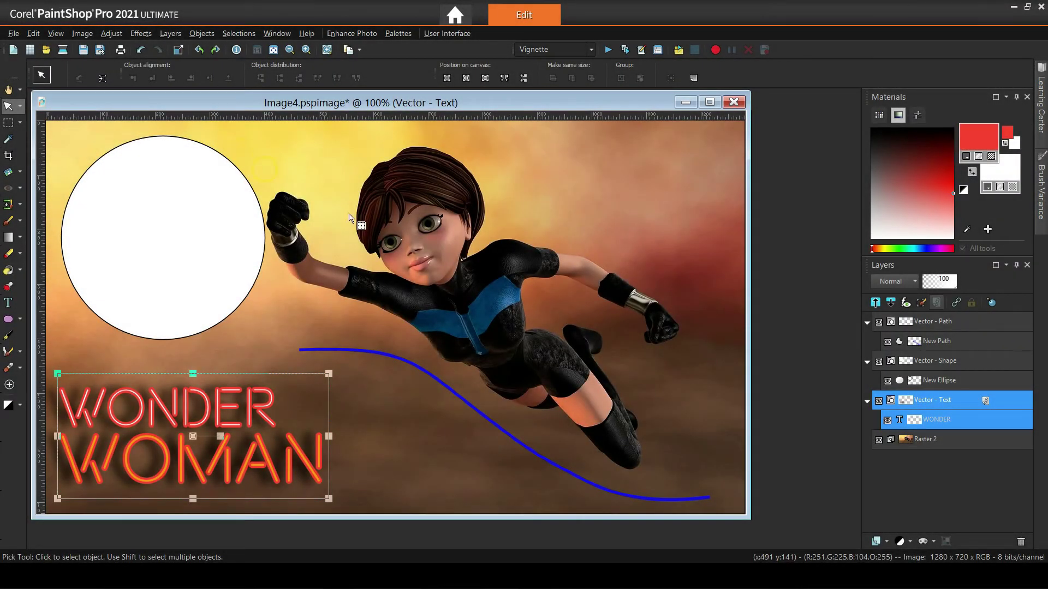
Hide the Vector - Text and Vector - Path layers, and place the Vector - Shape layer at the top of the layer stack
click(878, 400)
click(879, 321)
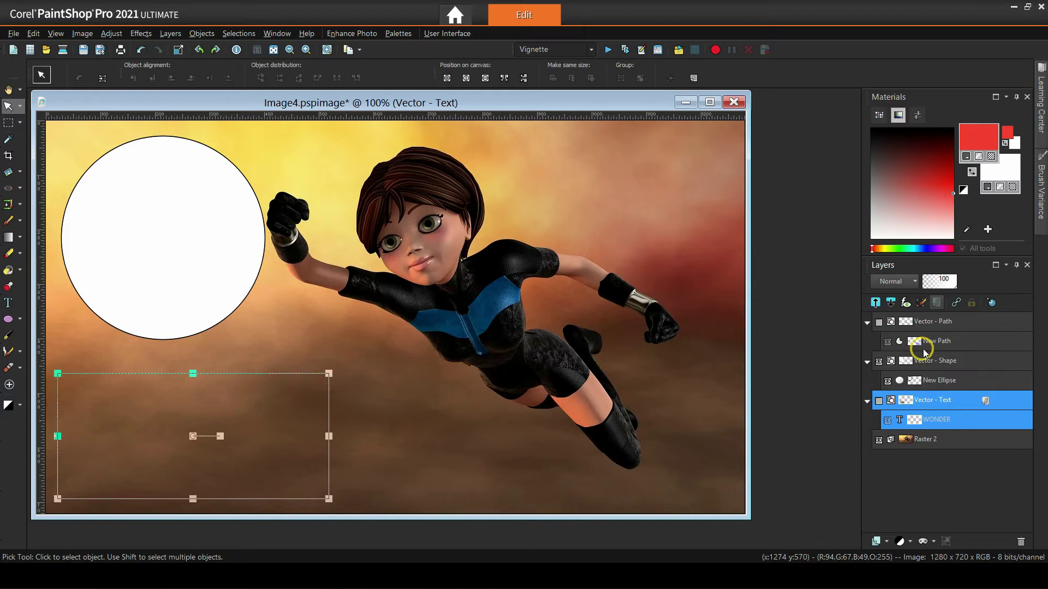
drag(933, 361, 931, 320)
click(867, 401)
click(868, 362)
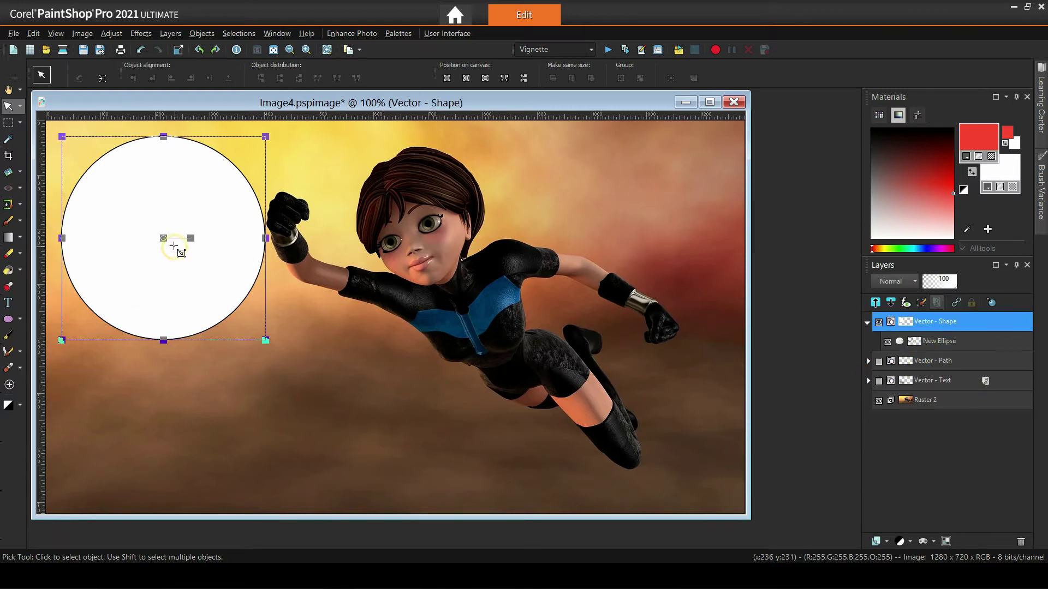
Move the white ellipse toward the middle of the canvas and enlarge it
drag(164, 238, 278, 299)
drag(379, 400, 459, 473)
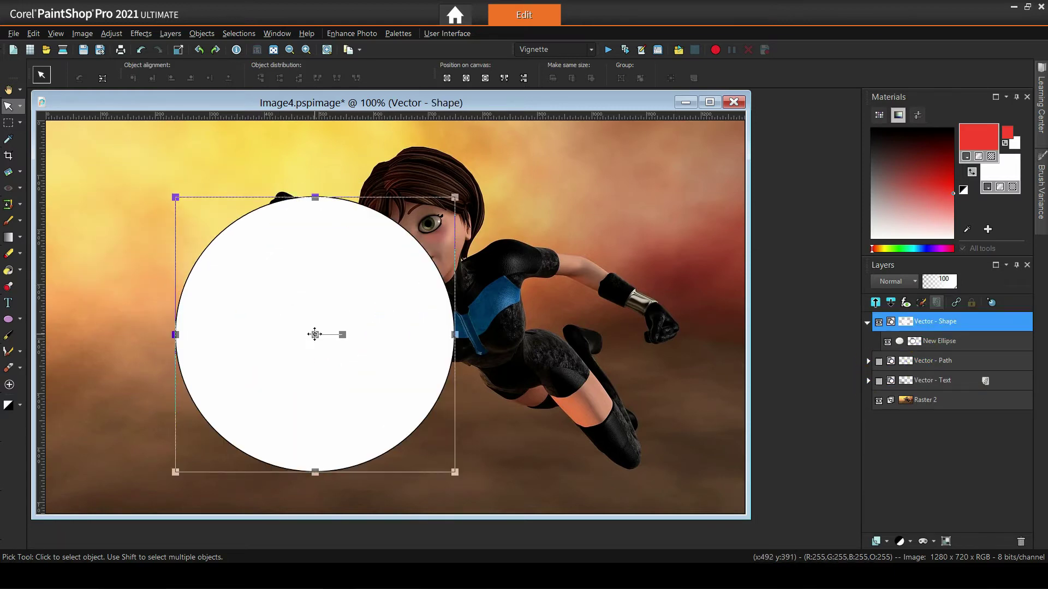
drag(316, 335, 320, 311)
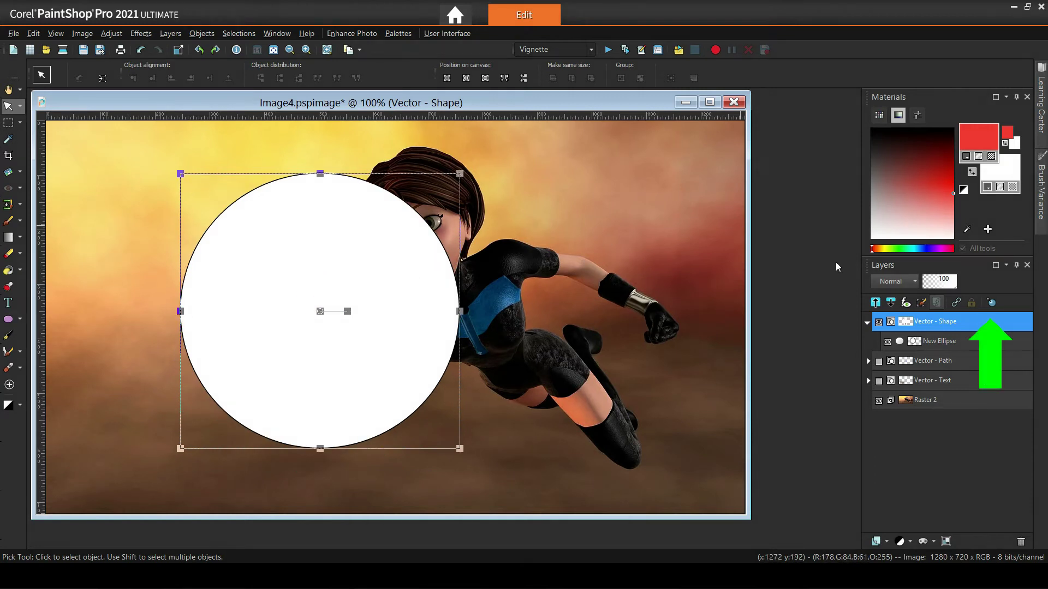
Try adding the regular text "dfgfggfgfdfdfd" outside the ellipse on the Vector - Shape layer and cancel it
mouse_move(949, 322)
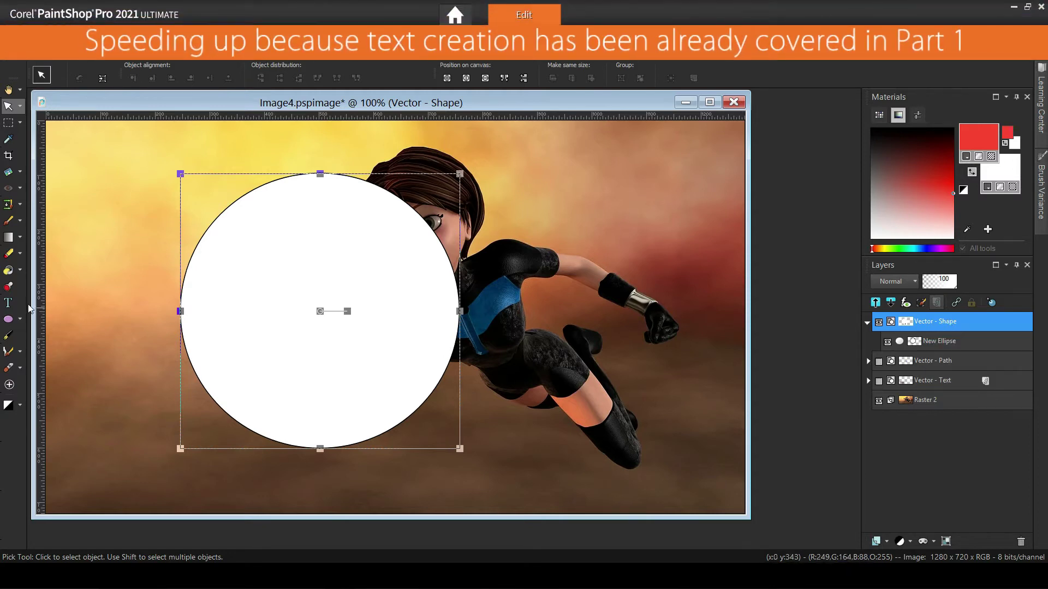
click(9, 304)
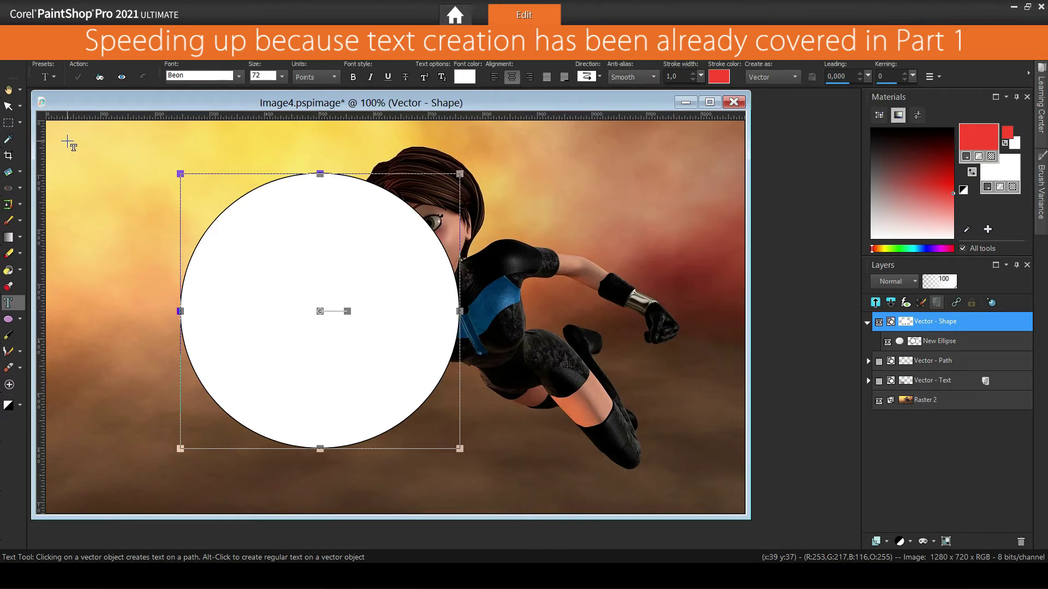
click(67, 143)
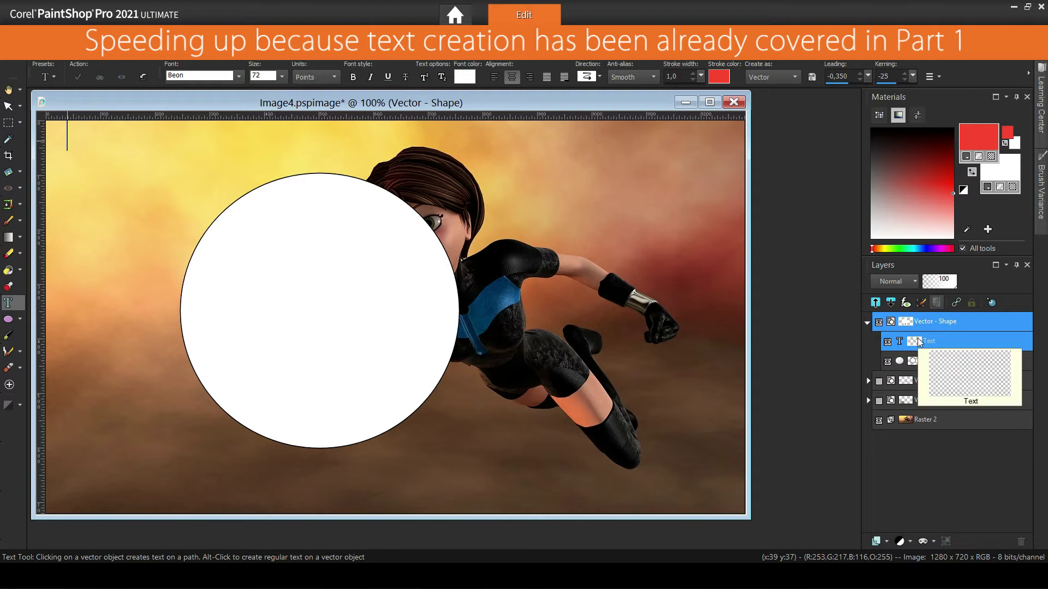
text(dfgfggfgfd)
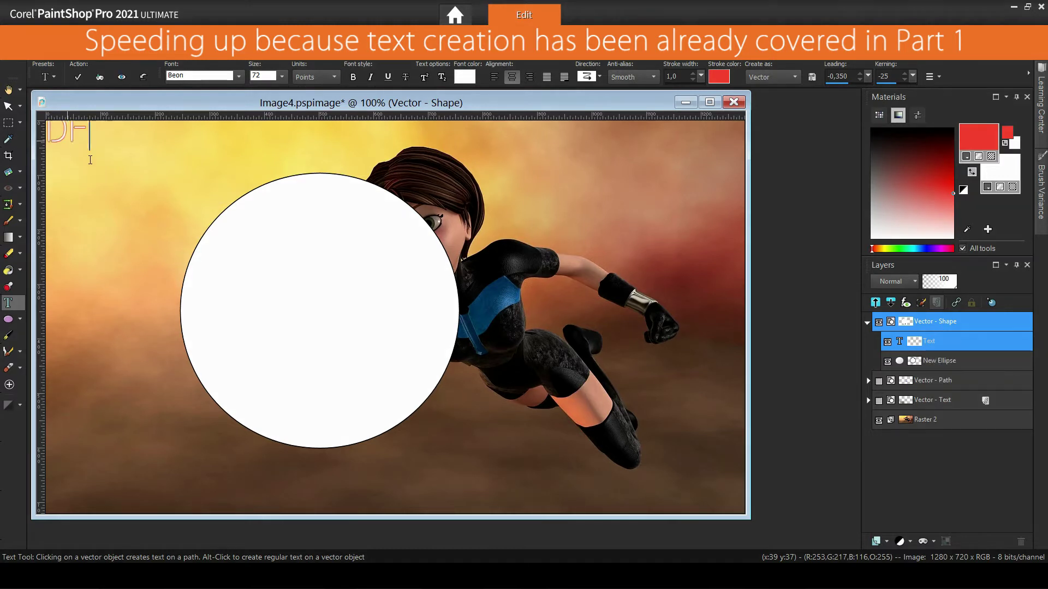
text(fdfd)
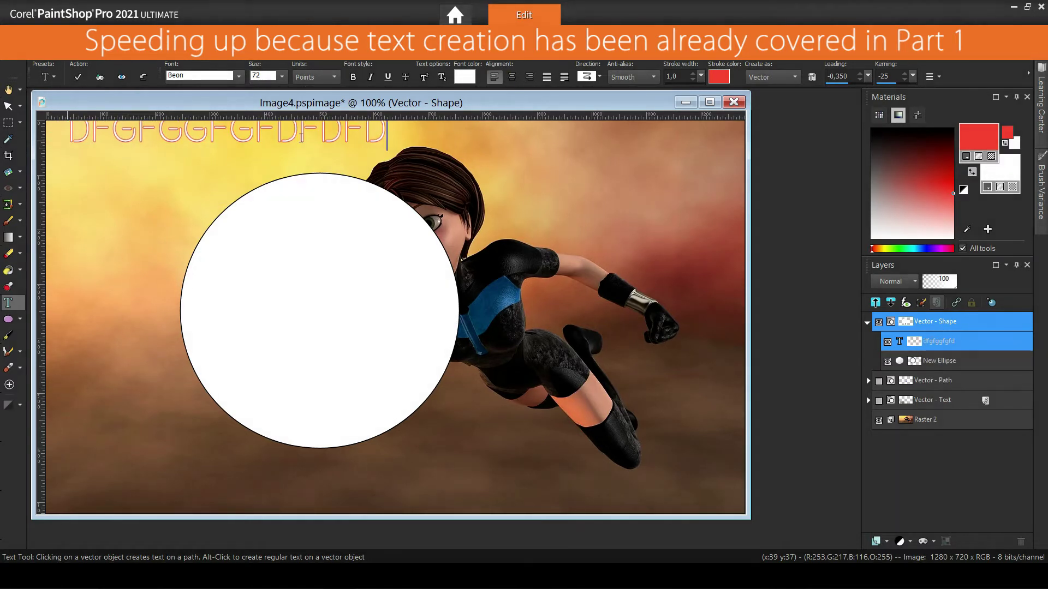
click(144, 79)
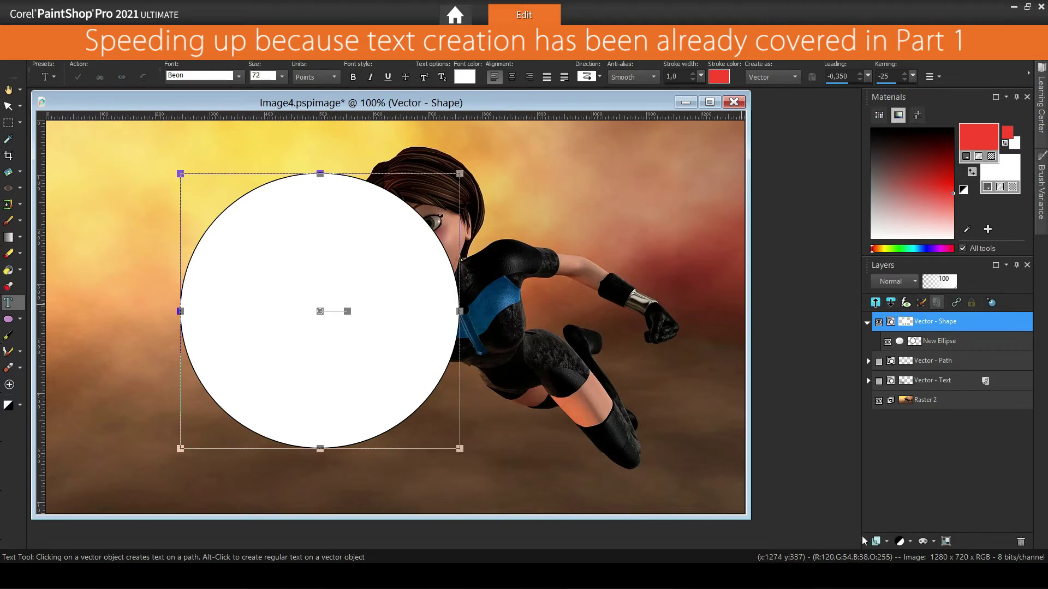
Try adding the text "gfgfdgfg" on a new vector layer, Vector 1, and delete that layer
click(880, 547)
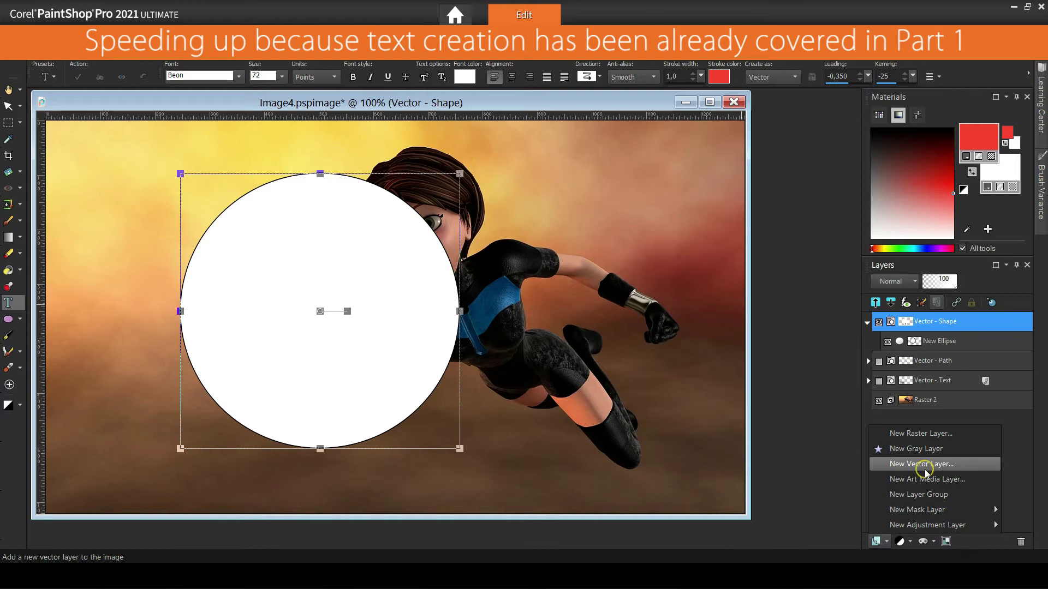
click(866, 466)
click(476, 427)
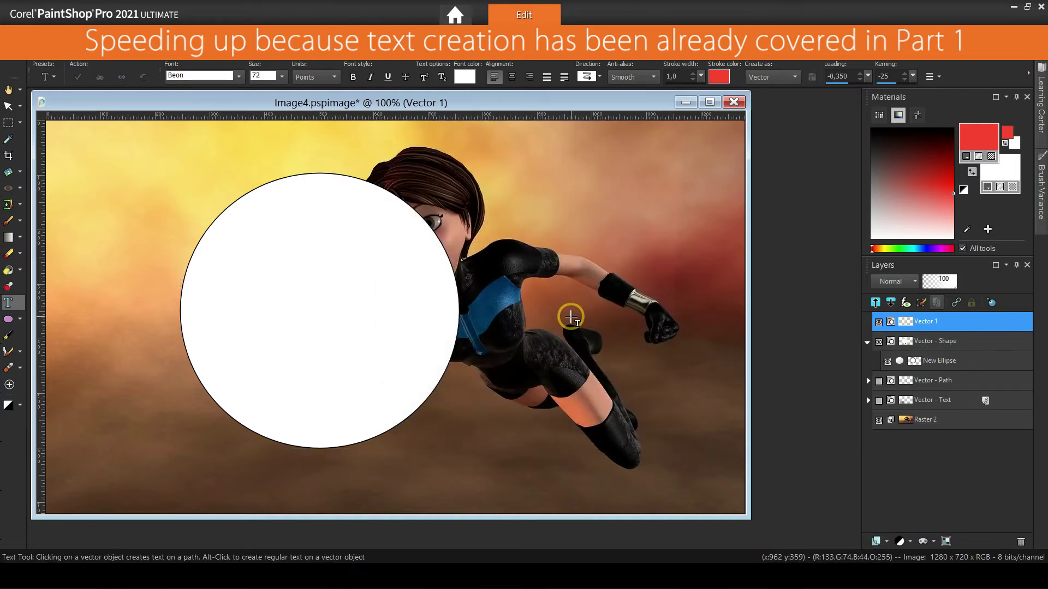
click(80, 170)
text(gfgfdgfg)
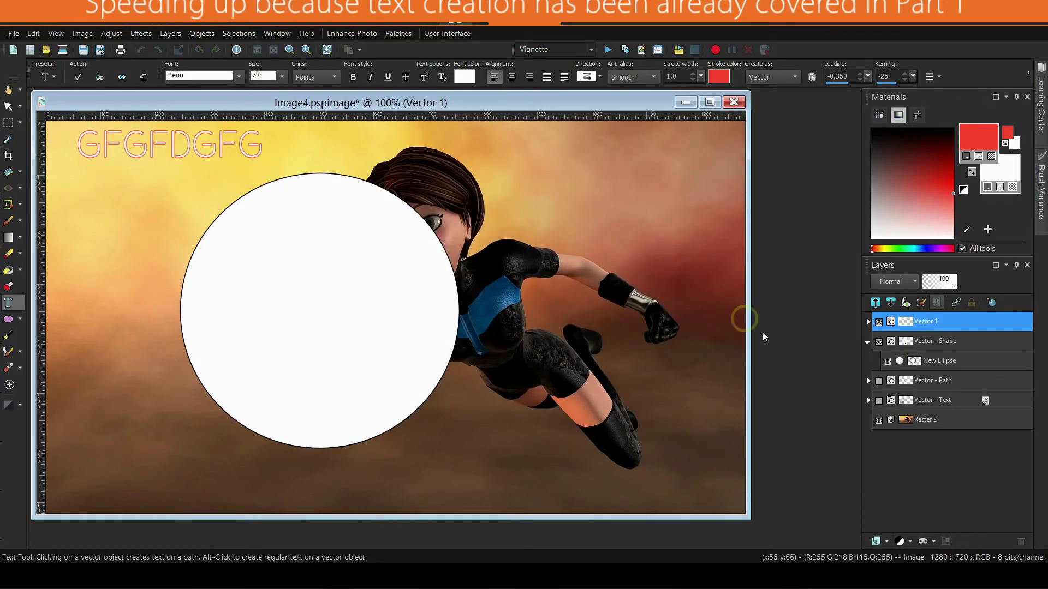
click(867, 323)
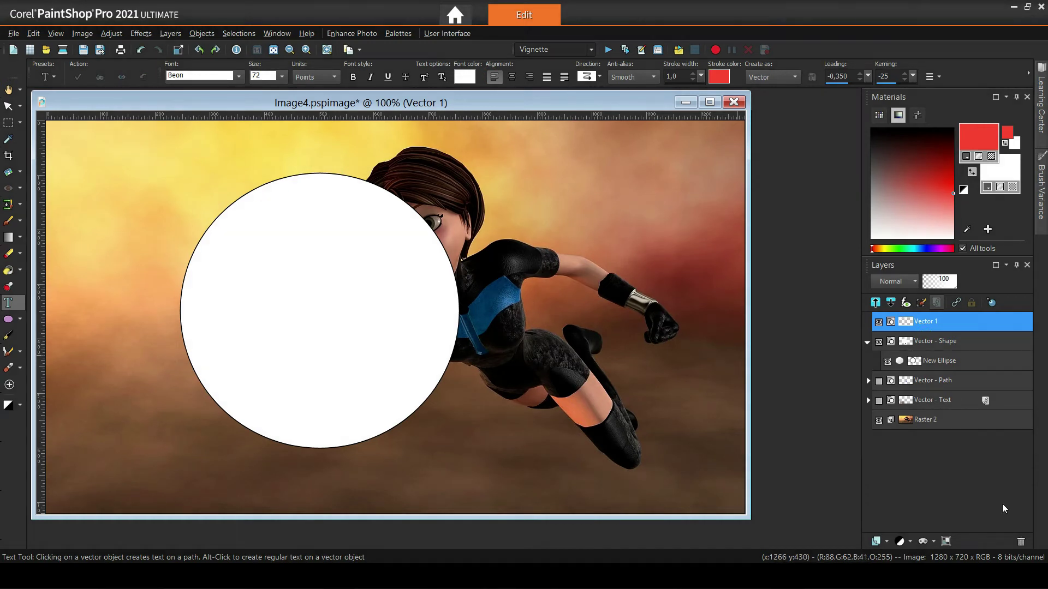
click(1020, 542)
click(480, 322)
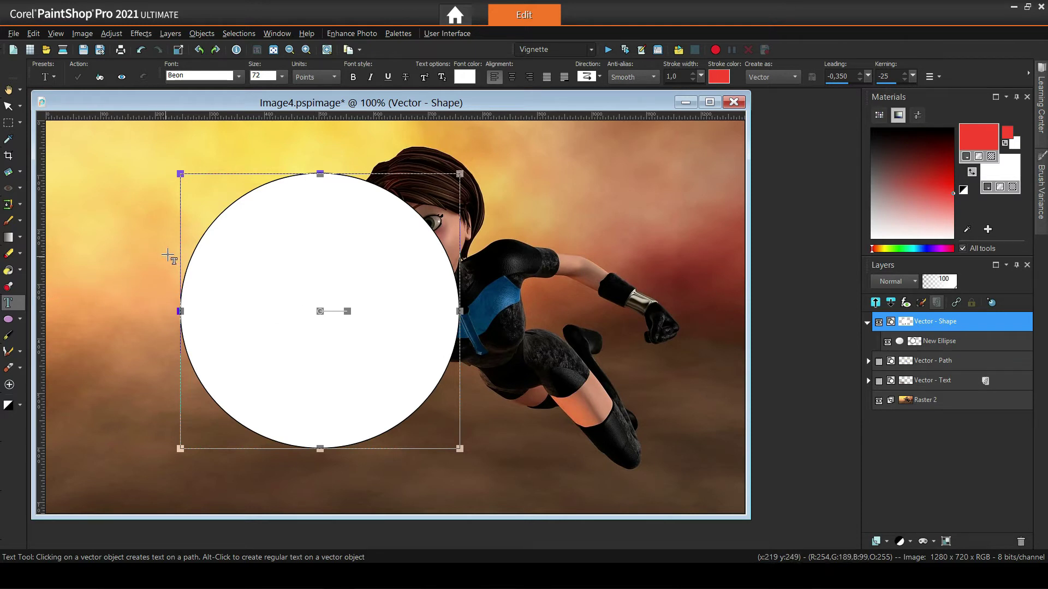
Set the text font to Anita Semi-square
scroll(215, 205, up, 1)
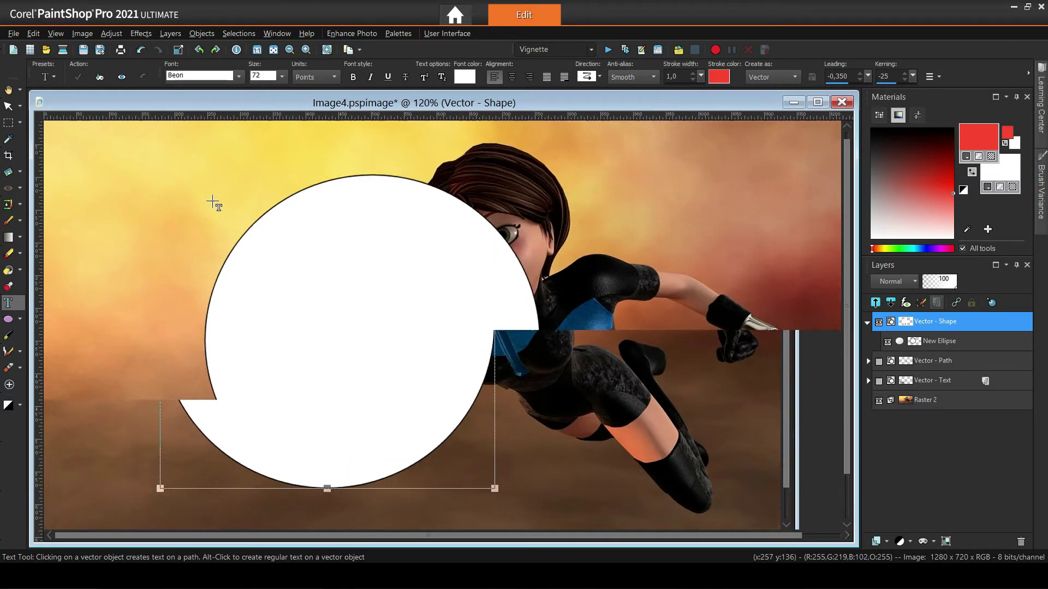
scroll(214, 203, up, 1)
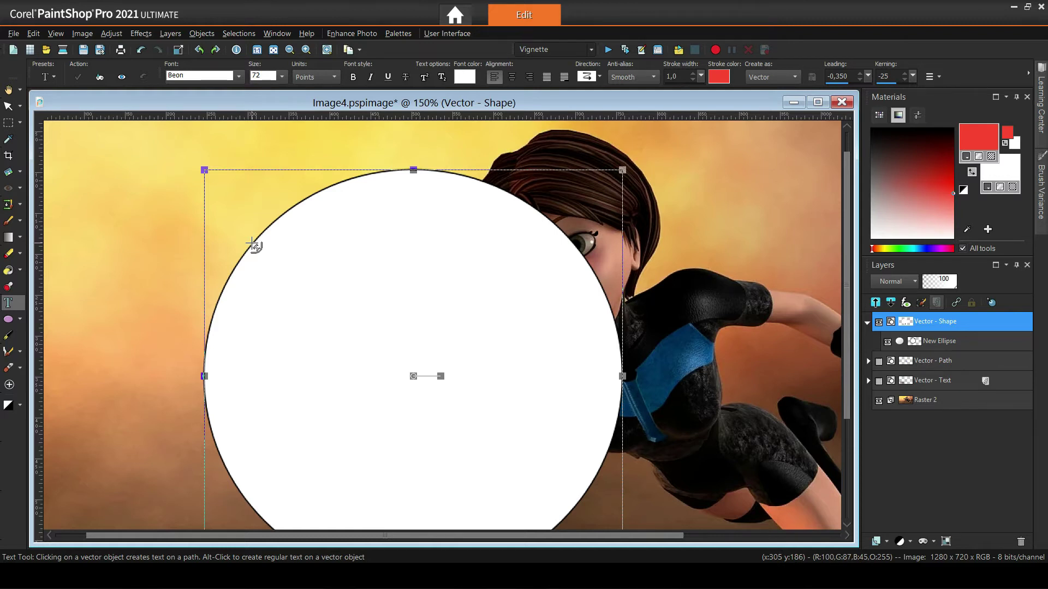
scroll(252, 244, up, 2)
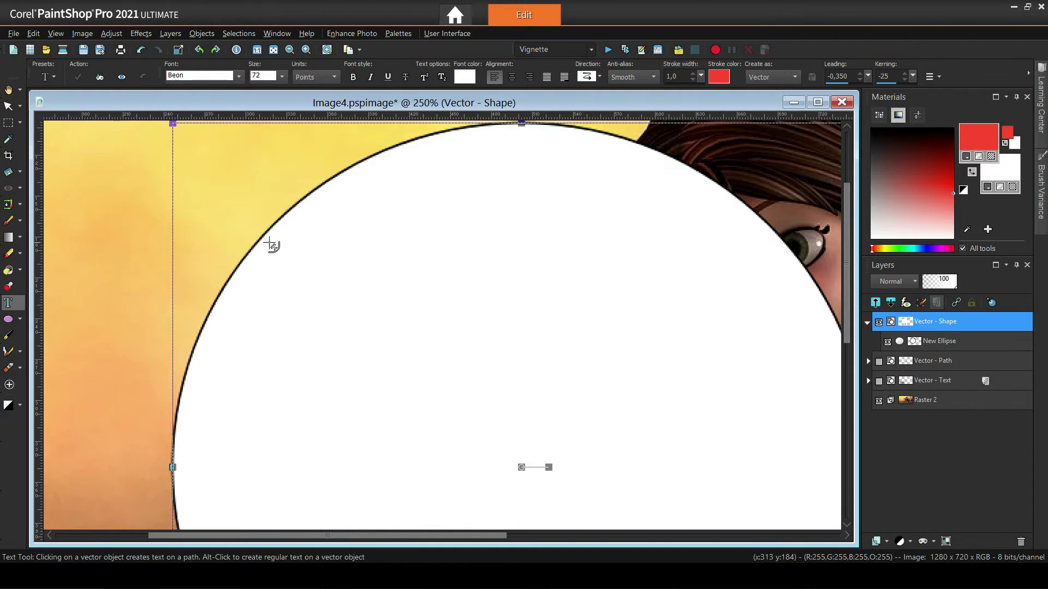
scroll(269, 241, down, 3)
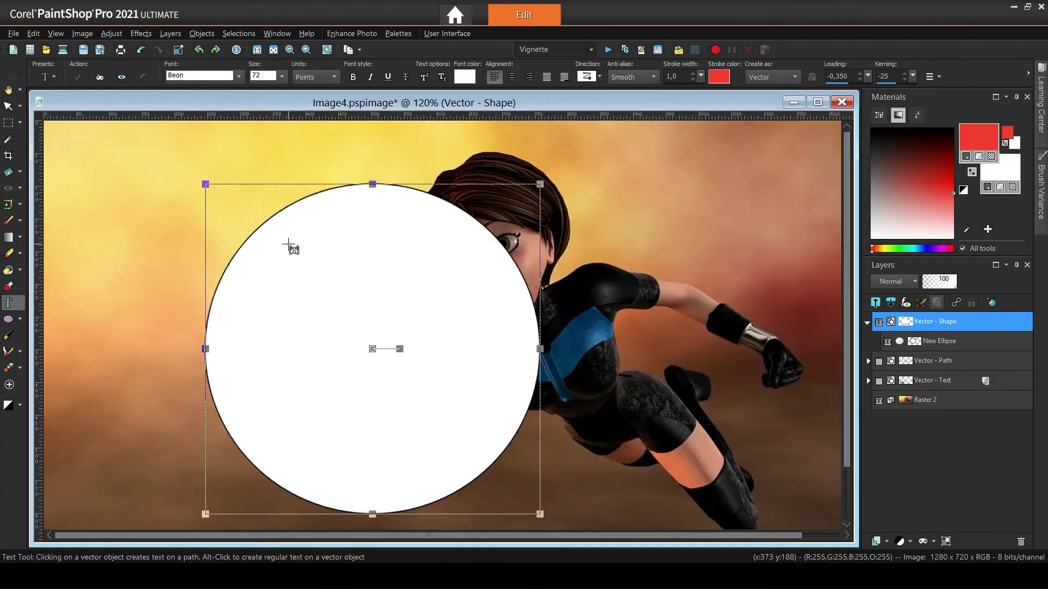
click(239, 76)
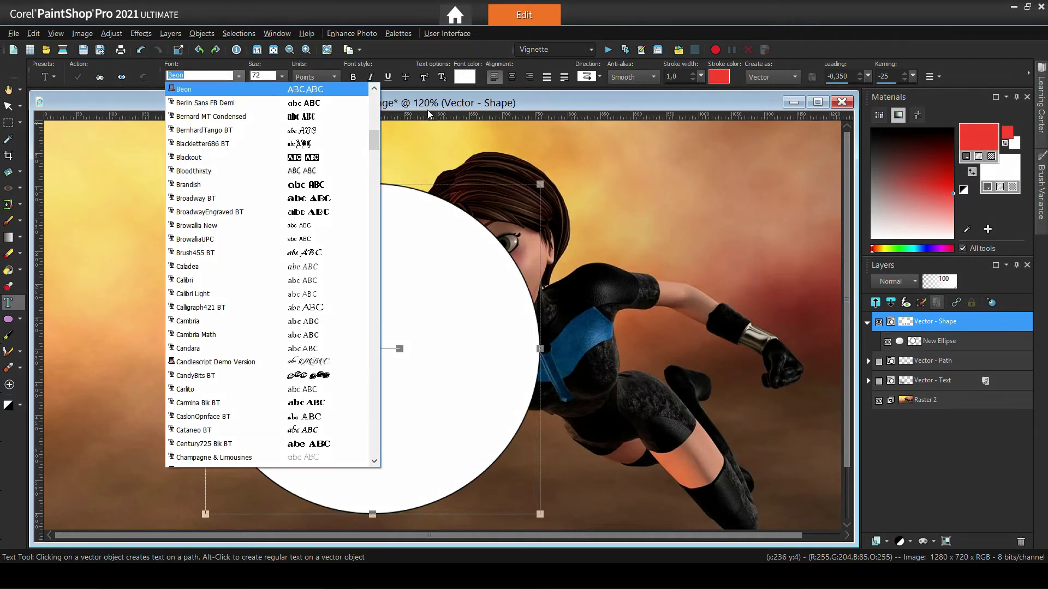
click(376, 117)
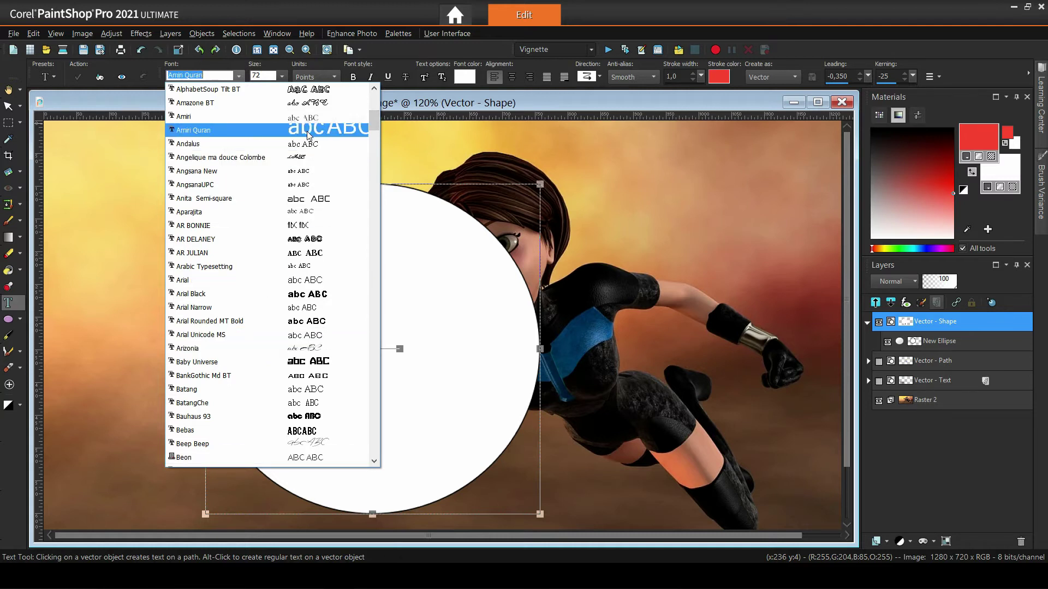
click(280, 201)
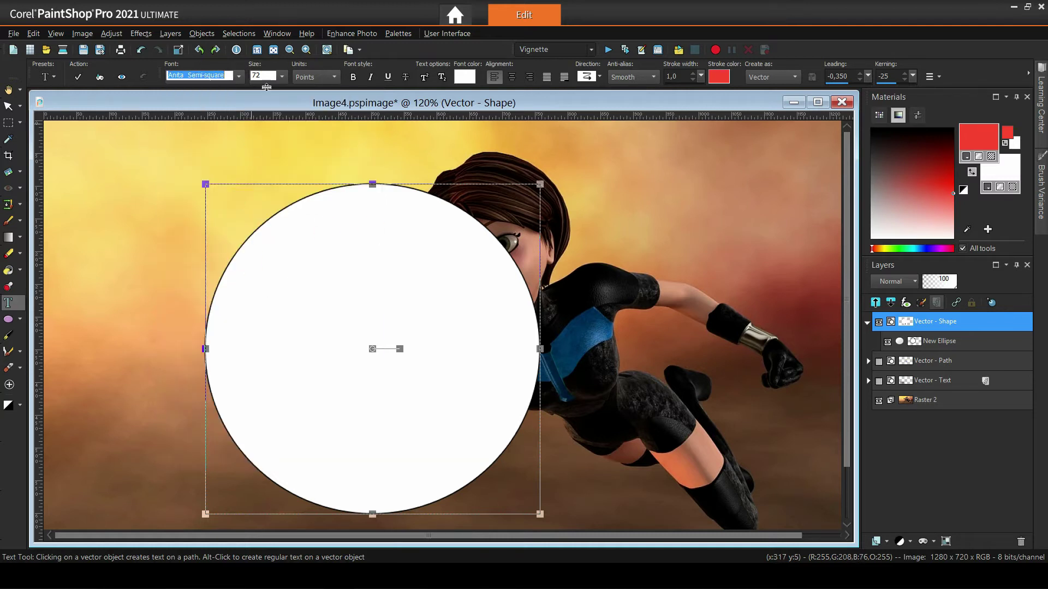
Add the text "this is just some sample text, wrapped inside a shape." inside the white ellipse and apply it
click(266, 256)
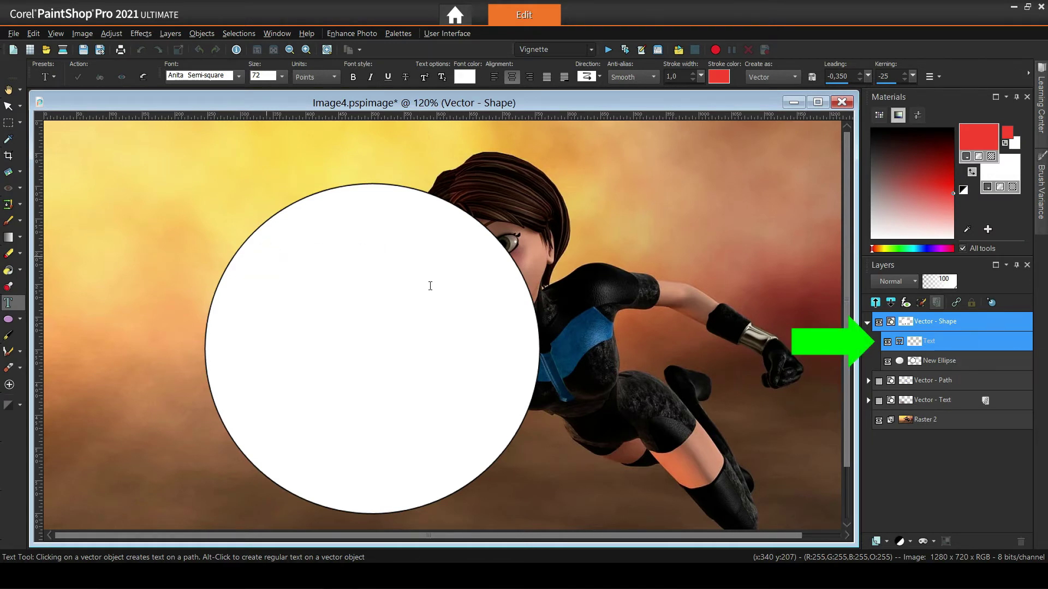
text(this )
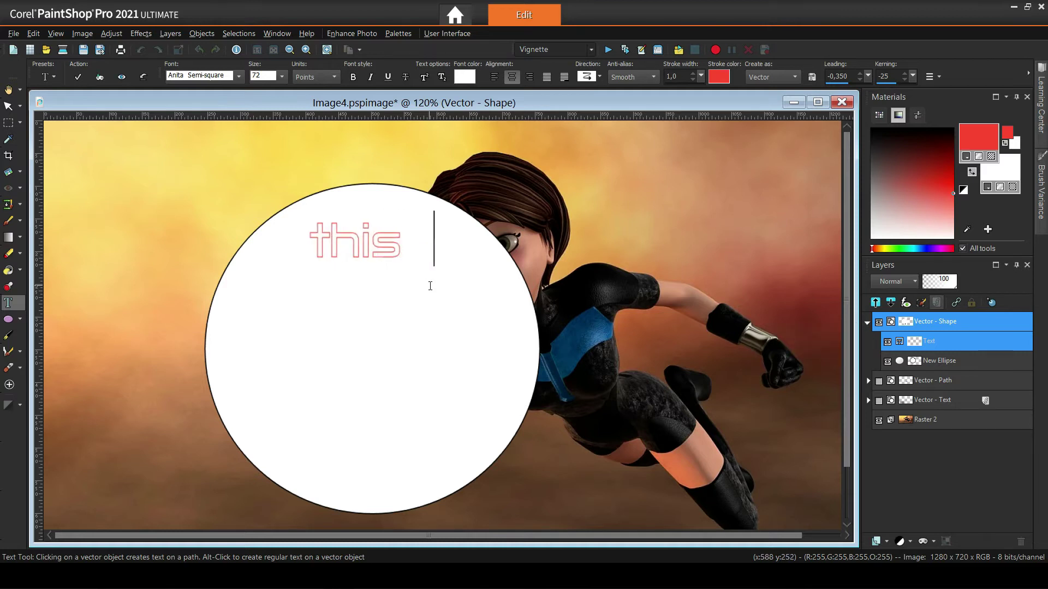
text(is just some sample )
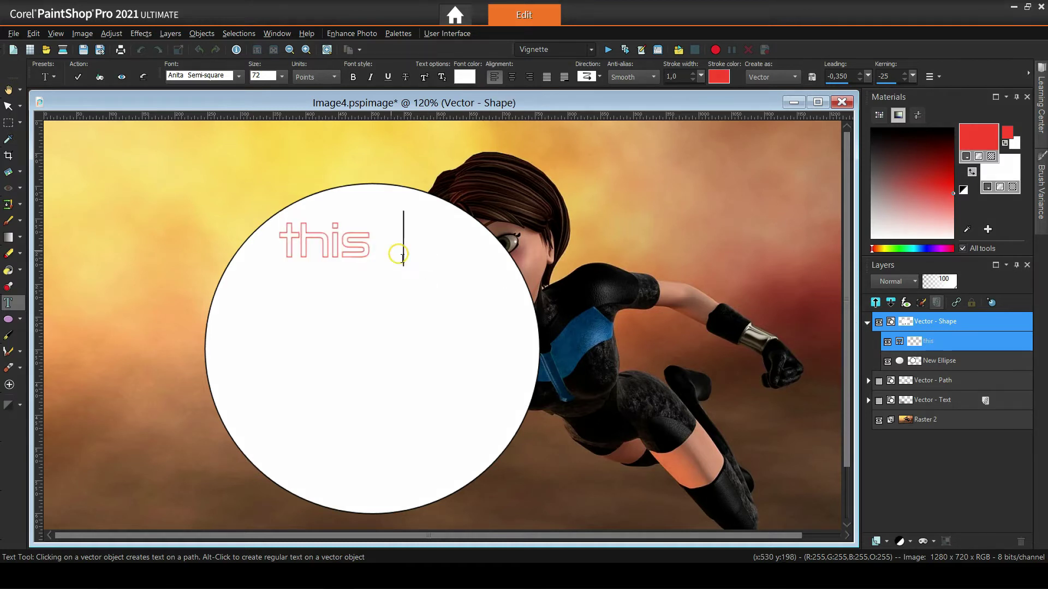
text(text, wra)
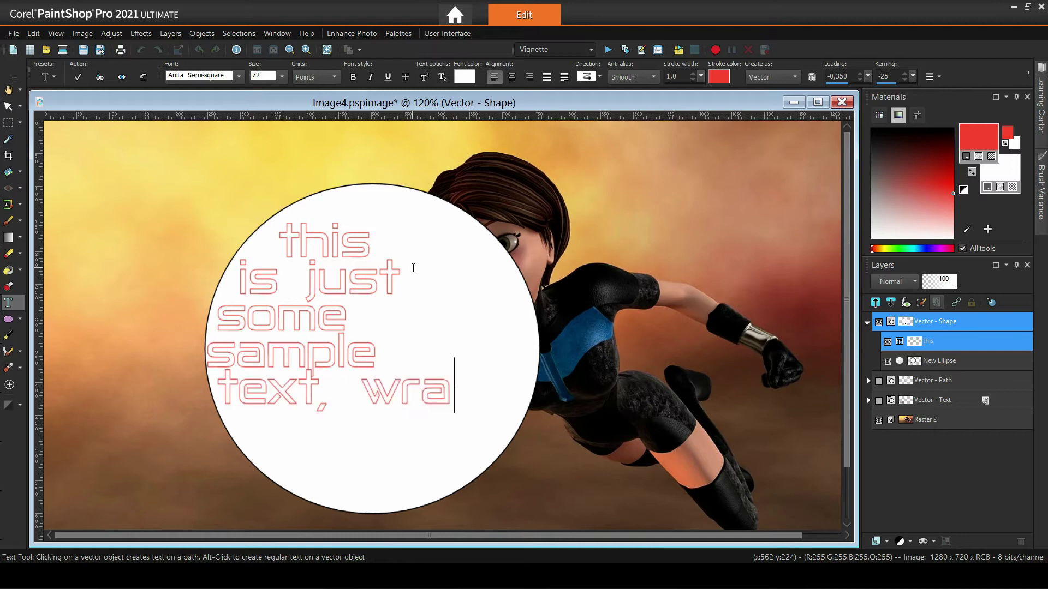
text(pped inside a pathape)
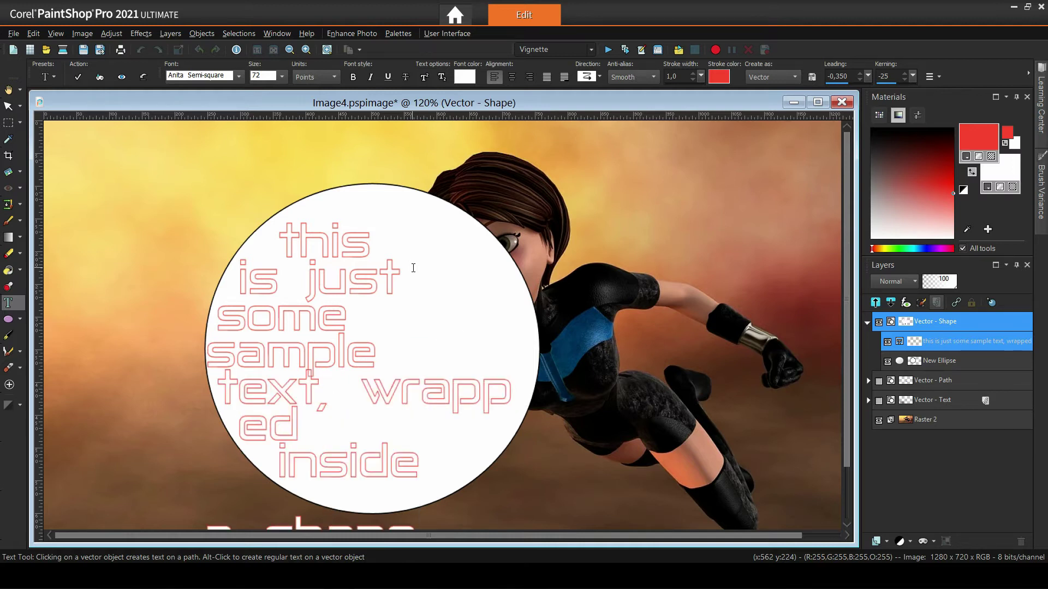
click(78, 77)
key(ctrl+w)
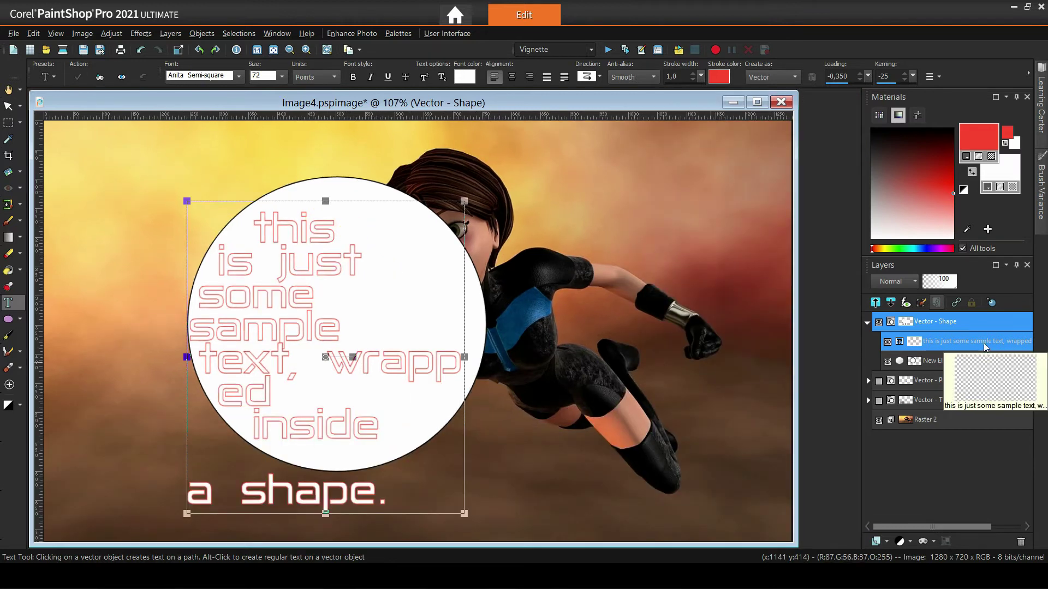
Set the wrapped text's size to 48 points and its leading to 0, and apply the changes
click(281, 77)
click(268, 268)
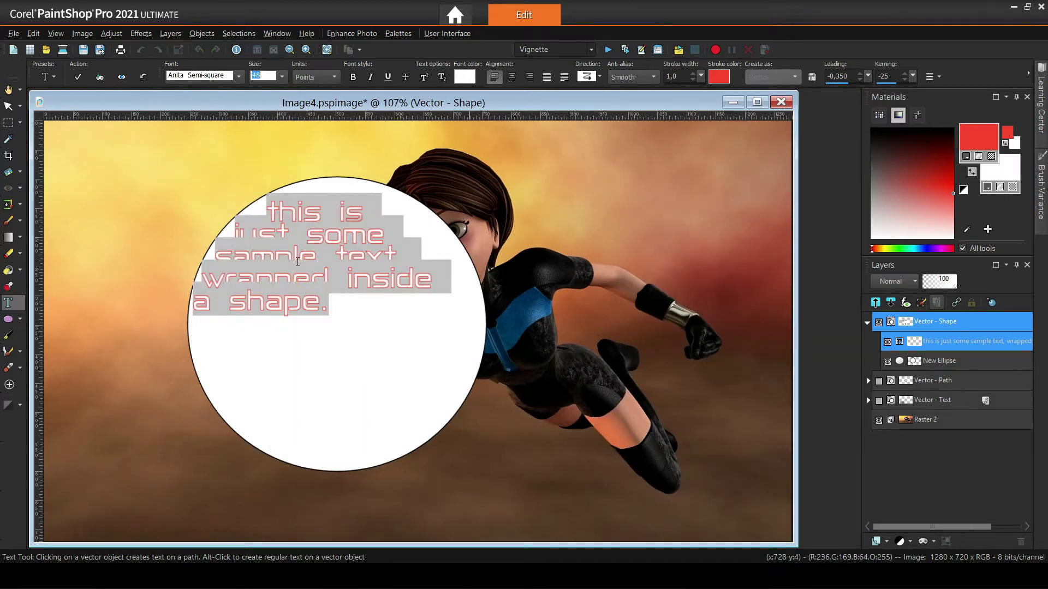
click(860, 74)
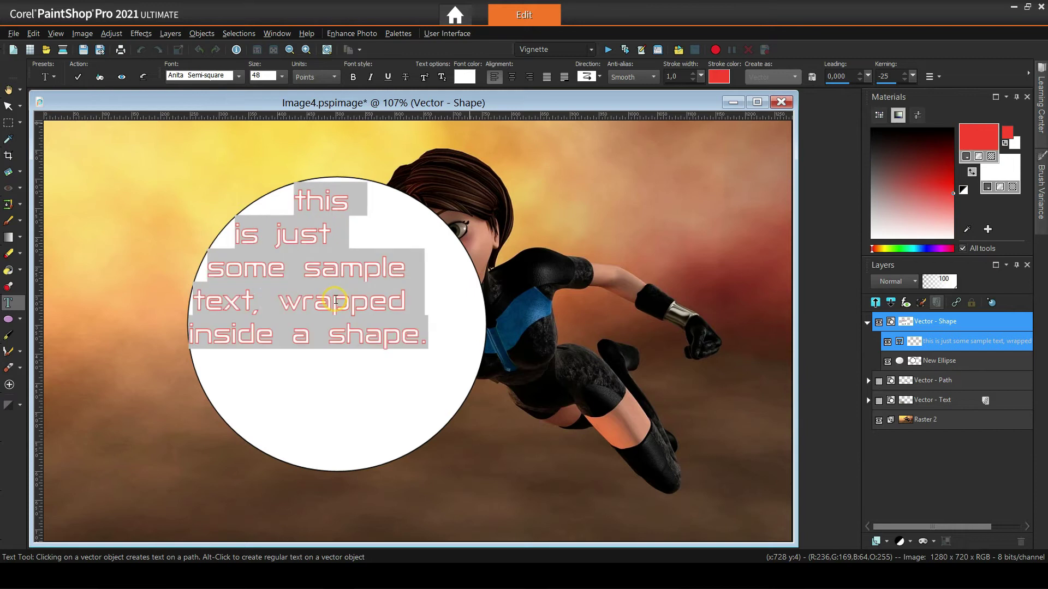
click(79, 80)
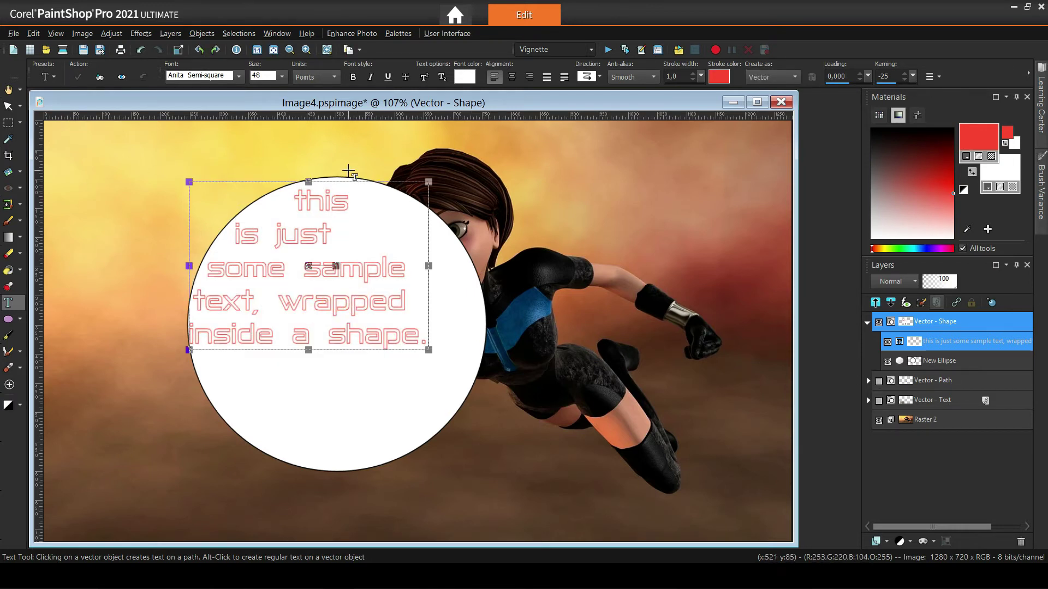
Change the wrapped text's font color to black
click(467, 76)
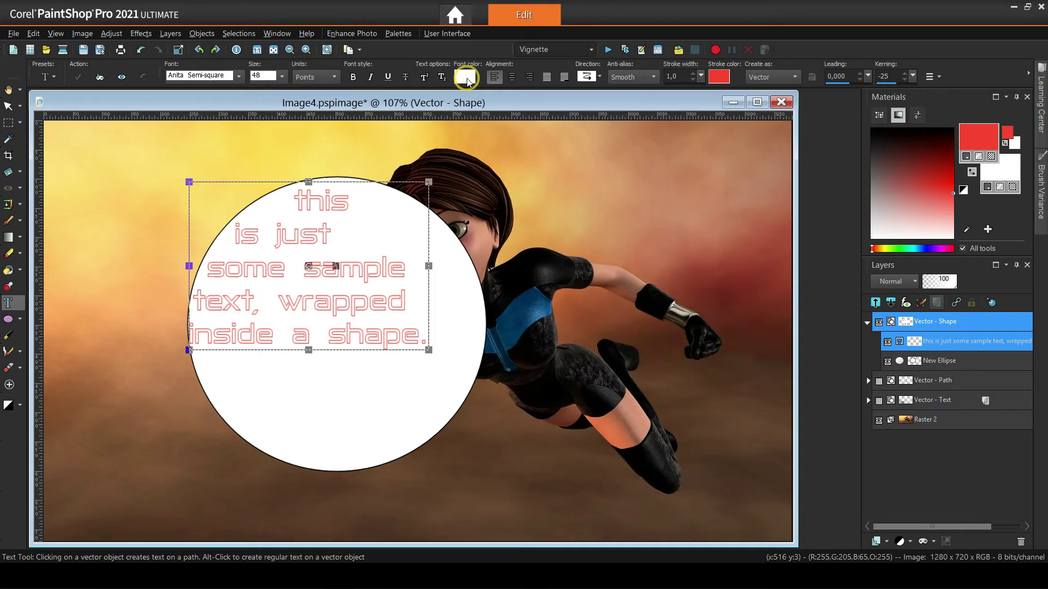
drag(633, 327, 627, 361)
click(580, 459)
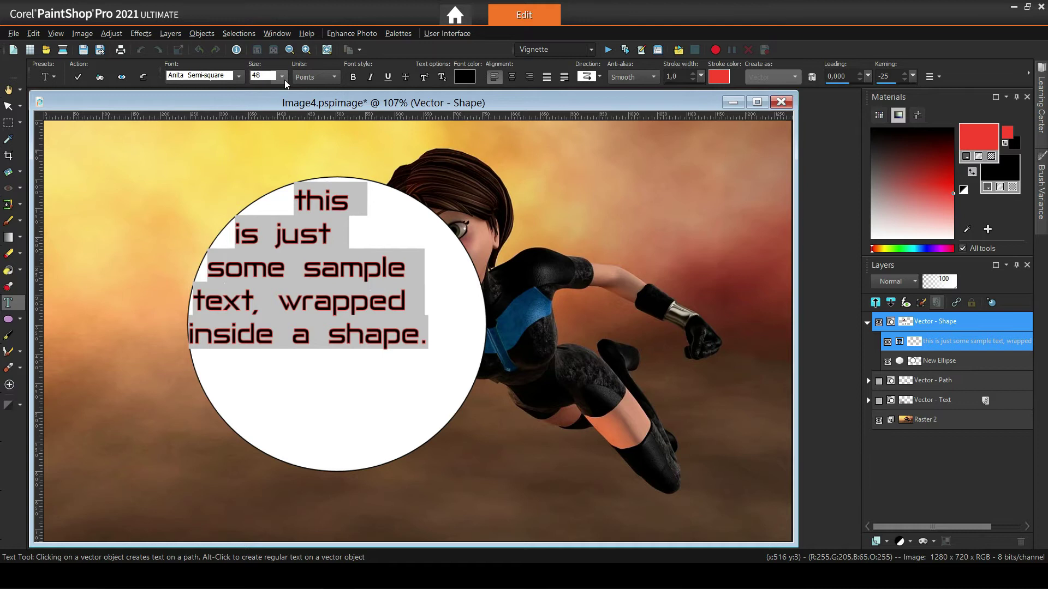
Set the wrapped text's size to 36 points and its alignment to center
scroll(281, 76, down, 1)
click(511, 76)
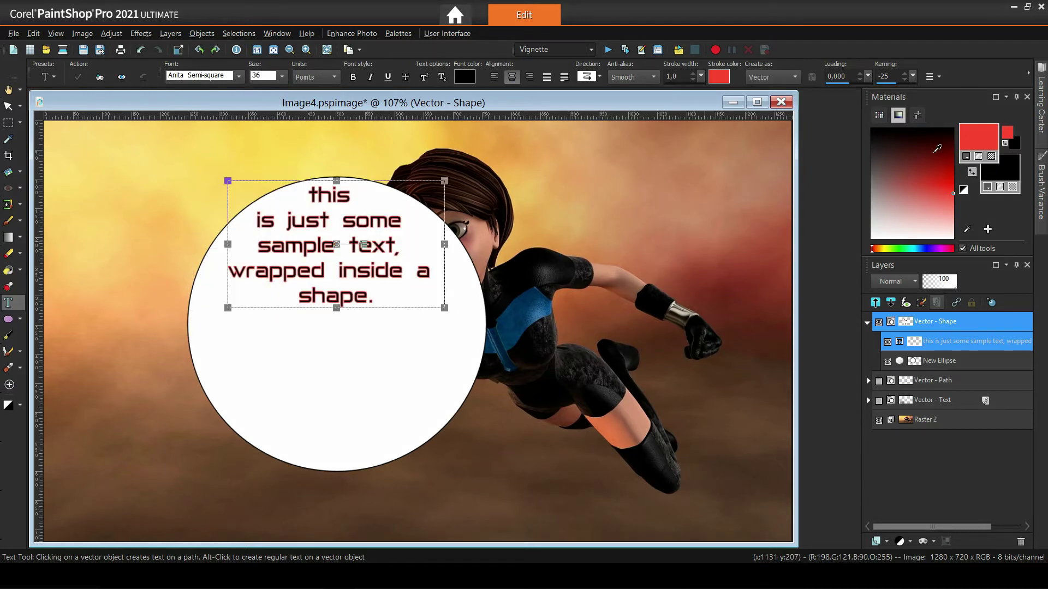
Append "It gets automatically wrappped by PSP." to the end of the wrapped text and apply the change
click(463, 320)
text(It gets automatically wrappped by PSP.)
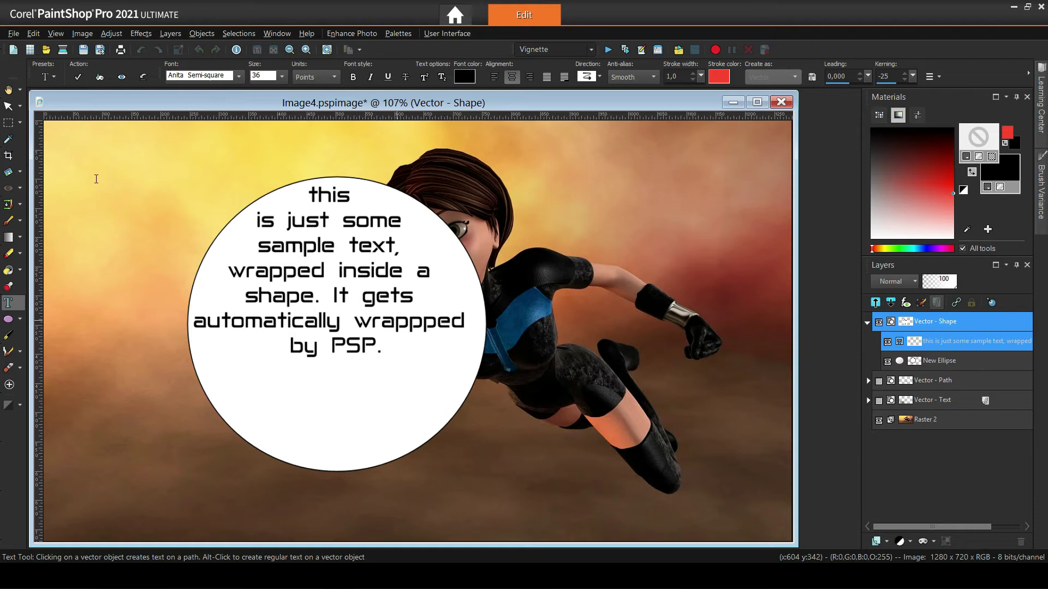
click(78, 77)
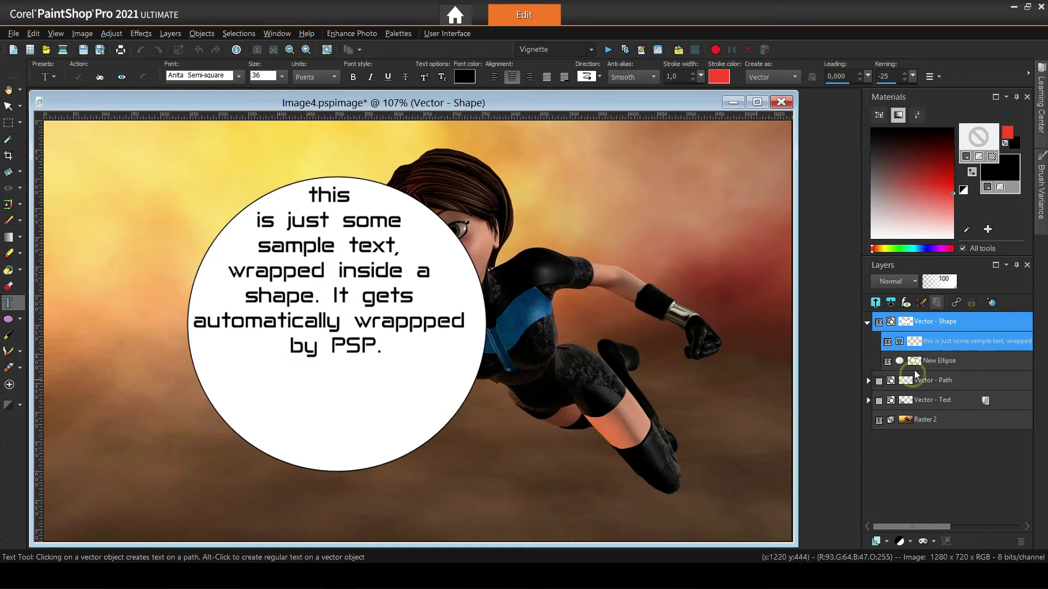
Stretch the New Ellipse object wider with the Pick tool and reduce its height to make a flat oval
click(928, 361)
click(8, 106)
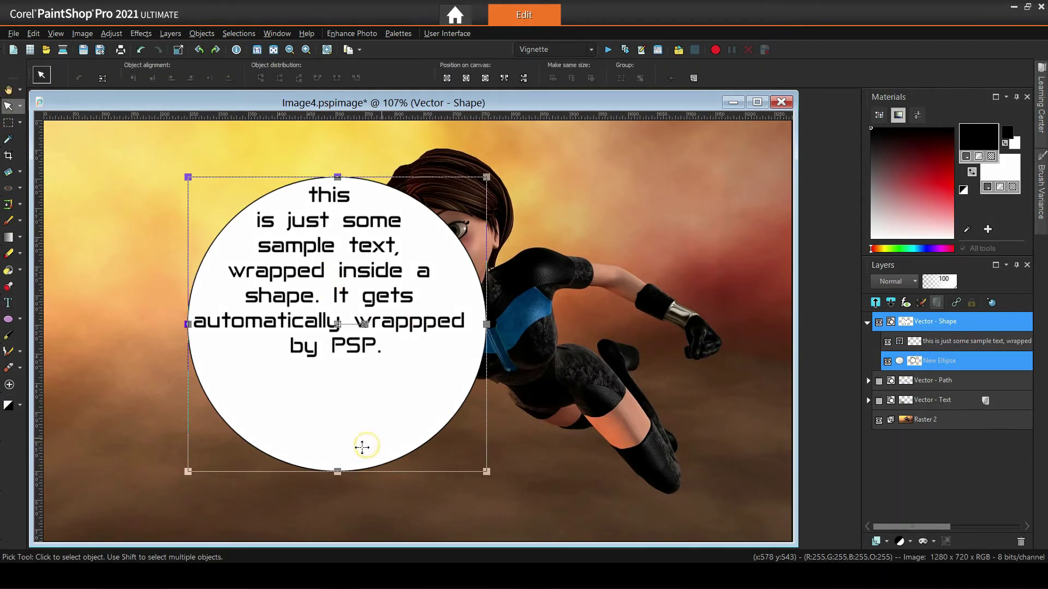
drag(487, 324, 542, 324)
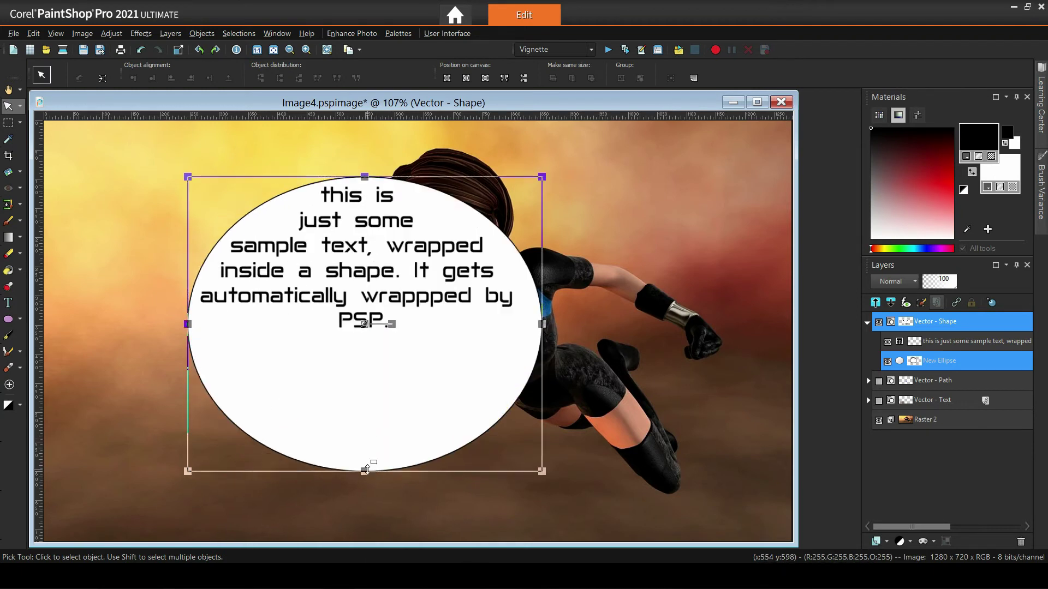
drag(365, 469, 371, 380)
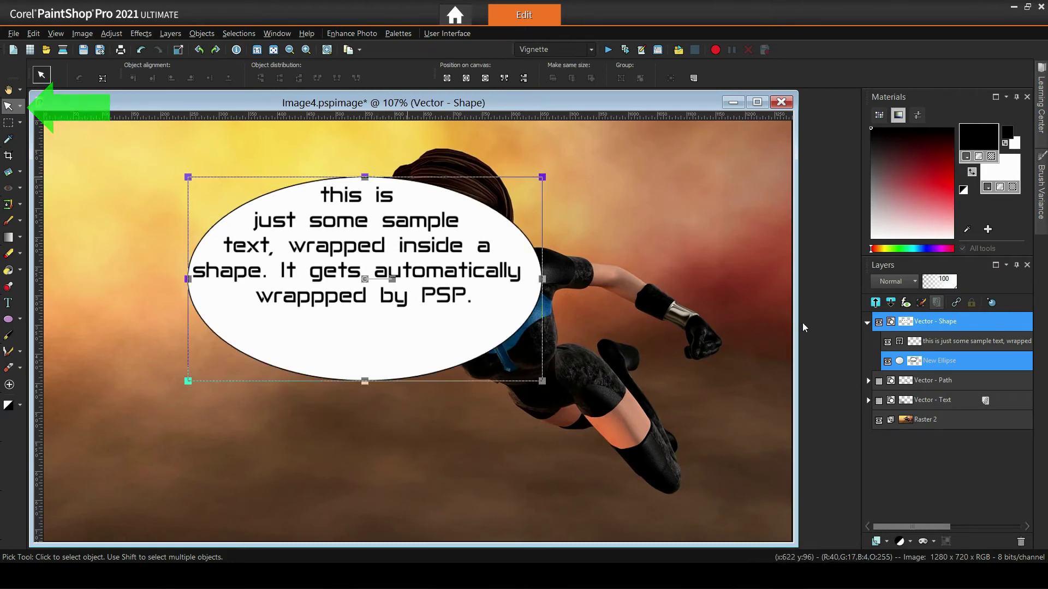
Try left, right and center alignment on the wrapped text with the Text tool
click(995, 342)
click(9, 303)
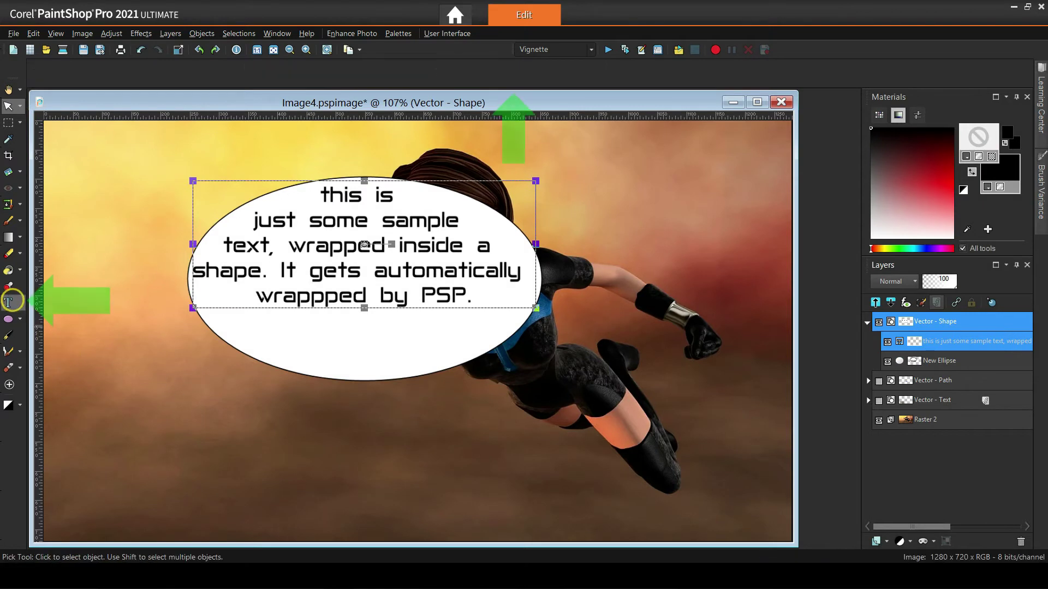
click(495, 78)
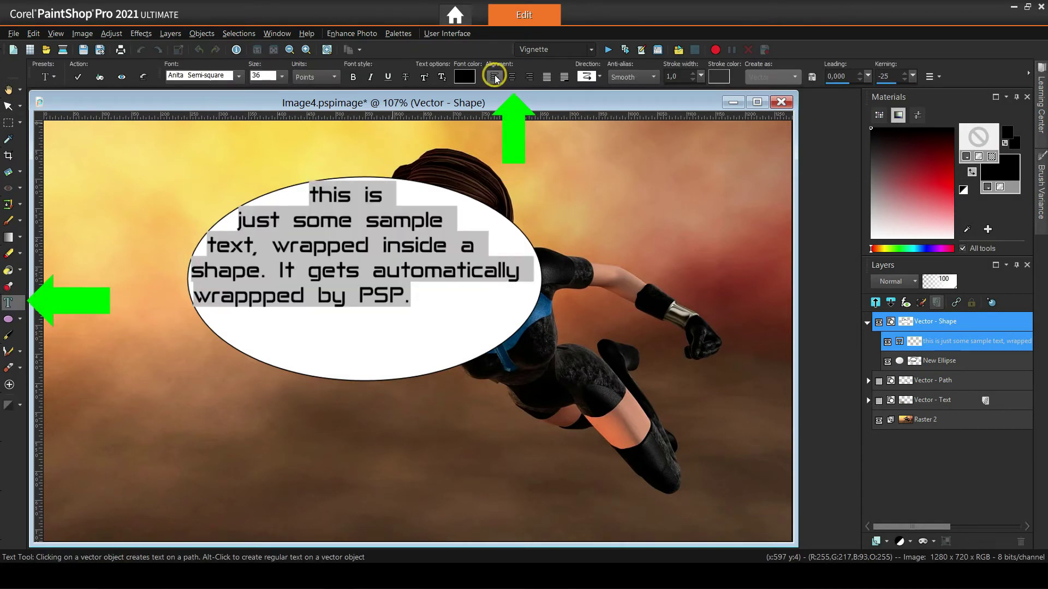
click(528, 76)
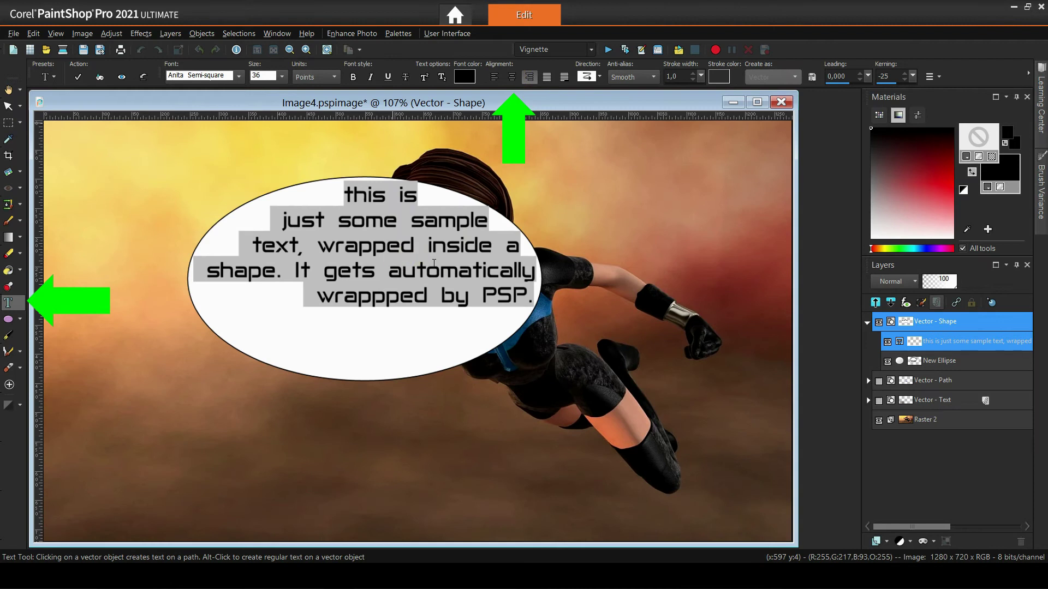
click(512, 77)
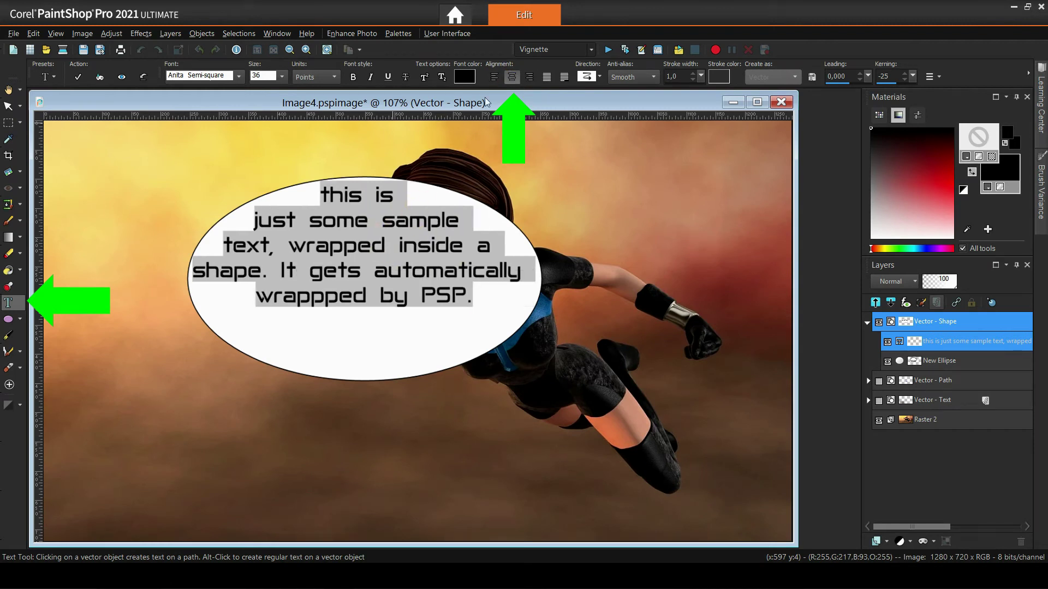
click(495, 77)
click(529, 77)
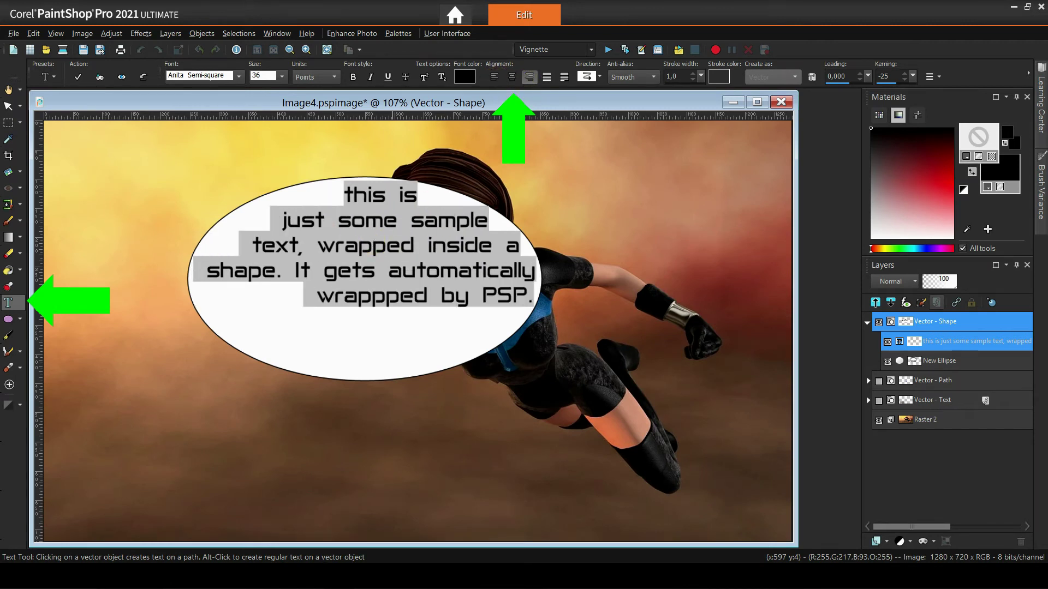
Try both justify options on the wrapped text, then set it to center alignment and apply
click(548, 78)
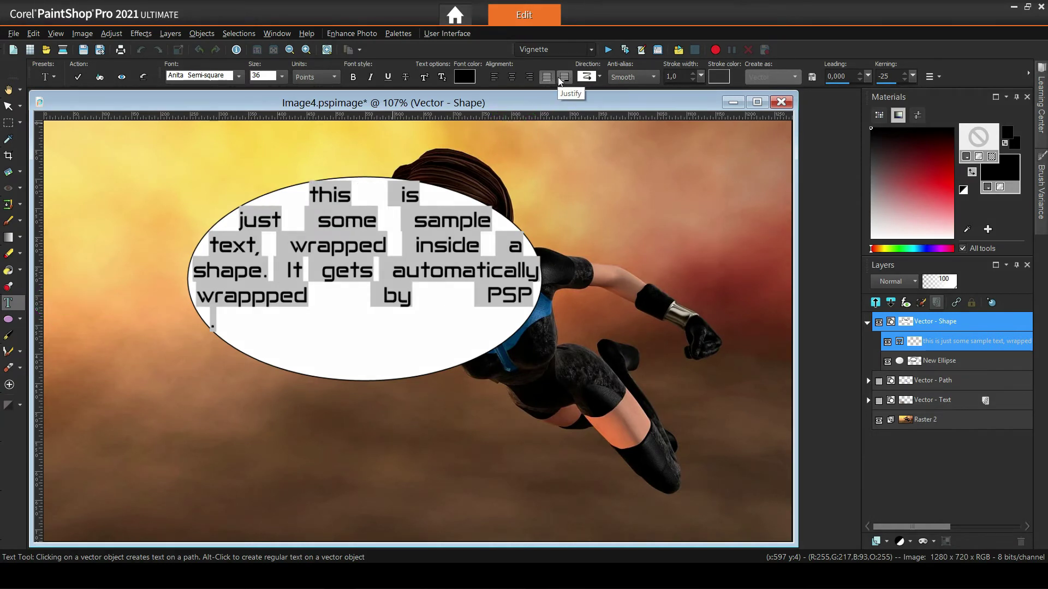
click(563, 77)
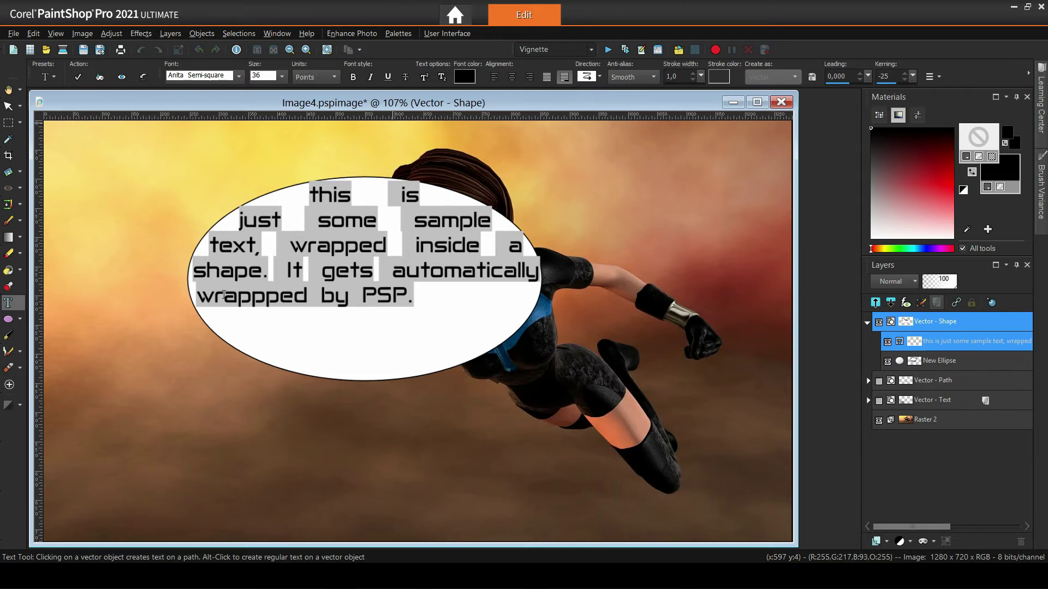
click(548, 78)
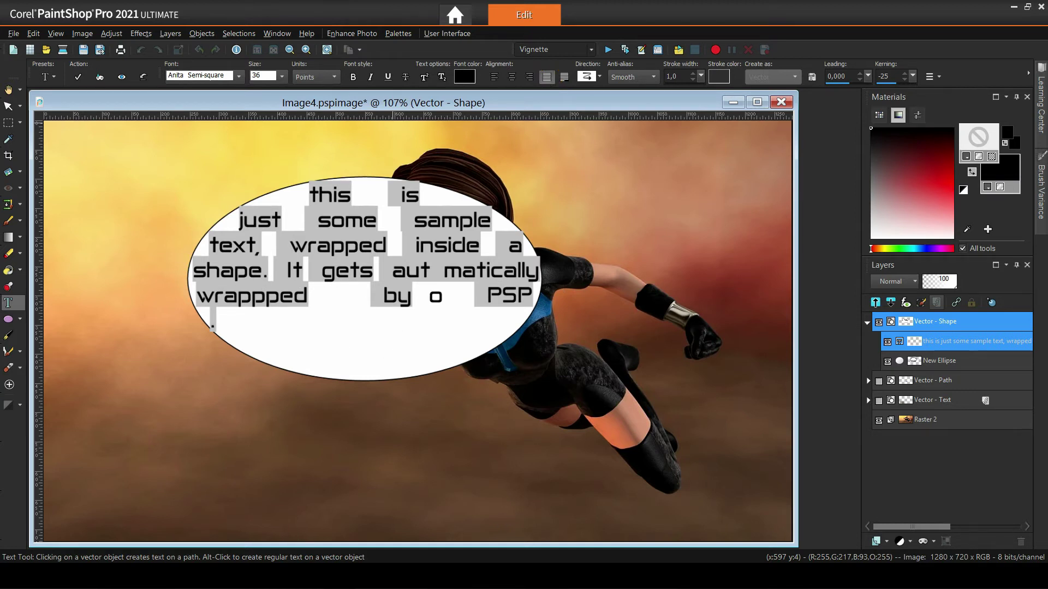
click(512, 77)
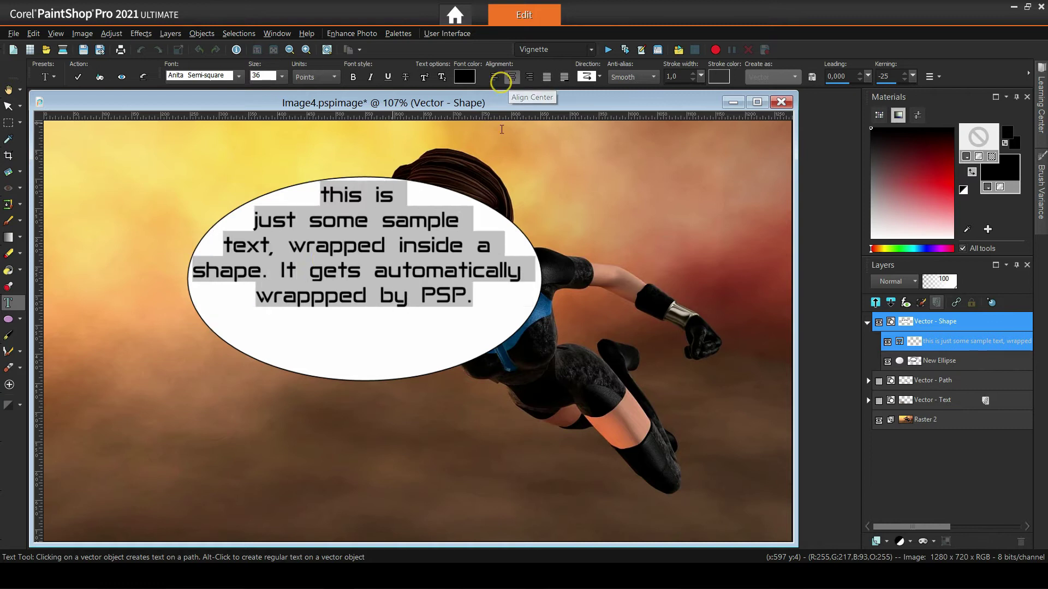
click(77, 75)
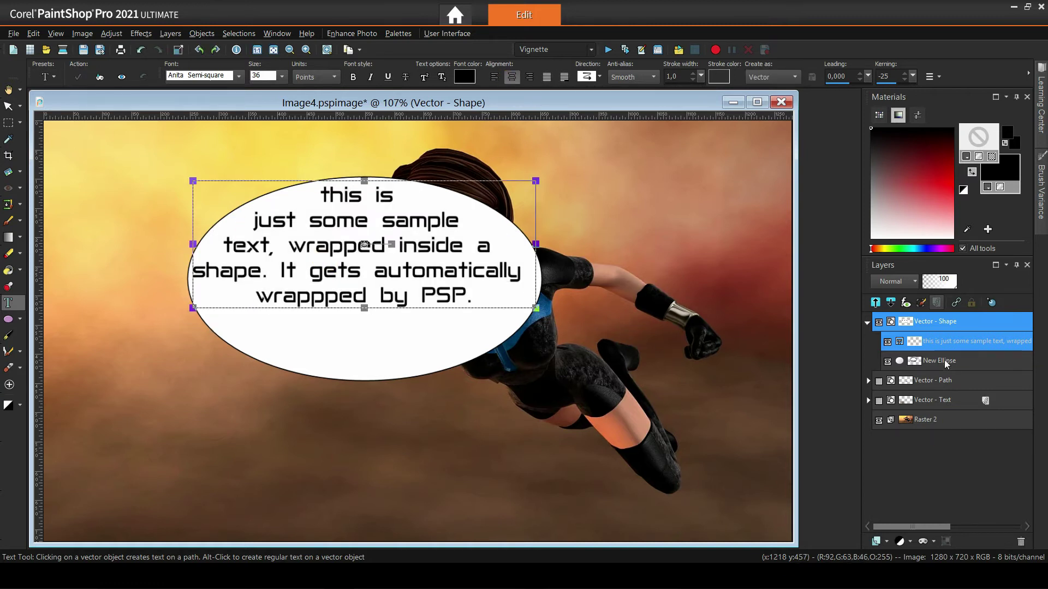
Narrow the New Ellipse object with the Pick tool and make it slightly taller, giving a nearly round shape
key(k)
drag(542, 278, 434, 279)
drag(312, 382, 314, 401)
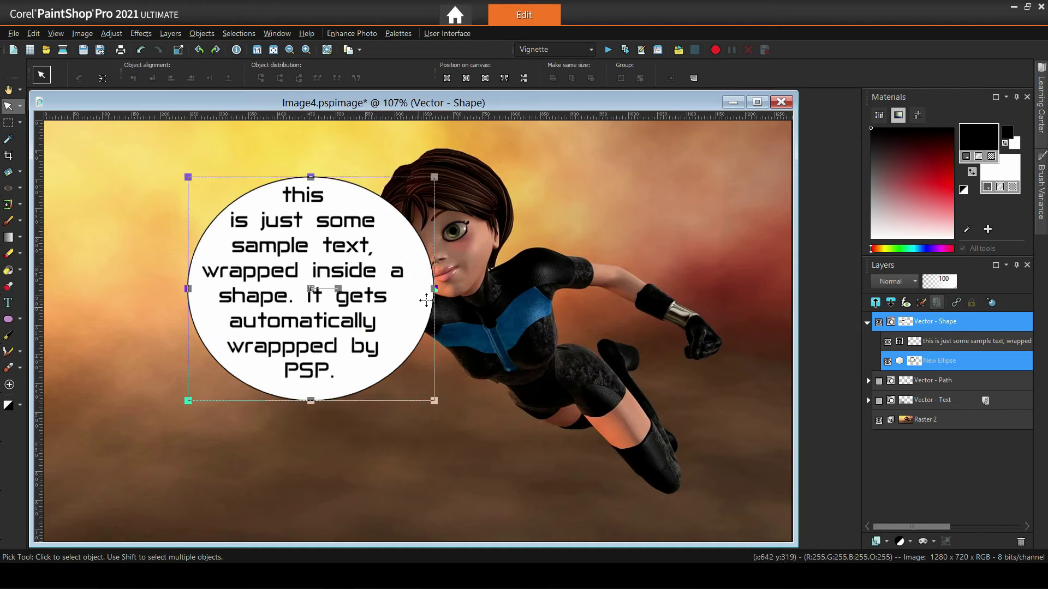
drag(434, 288, 441, 290)
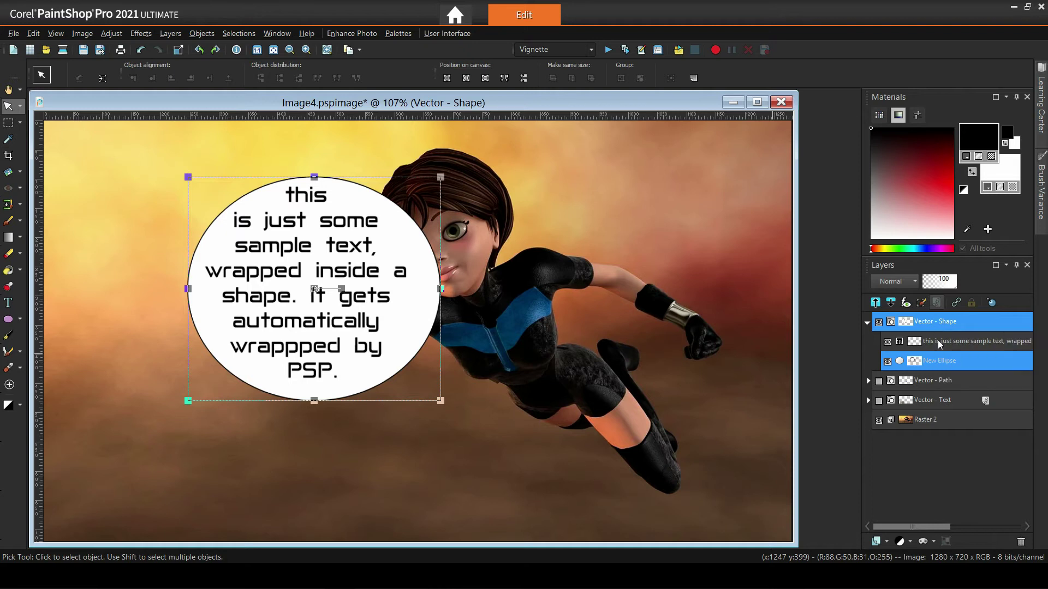
Move the wrapped text and its ellipse to the upper-left area of the image, clear of the character's face
click(928, 341)
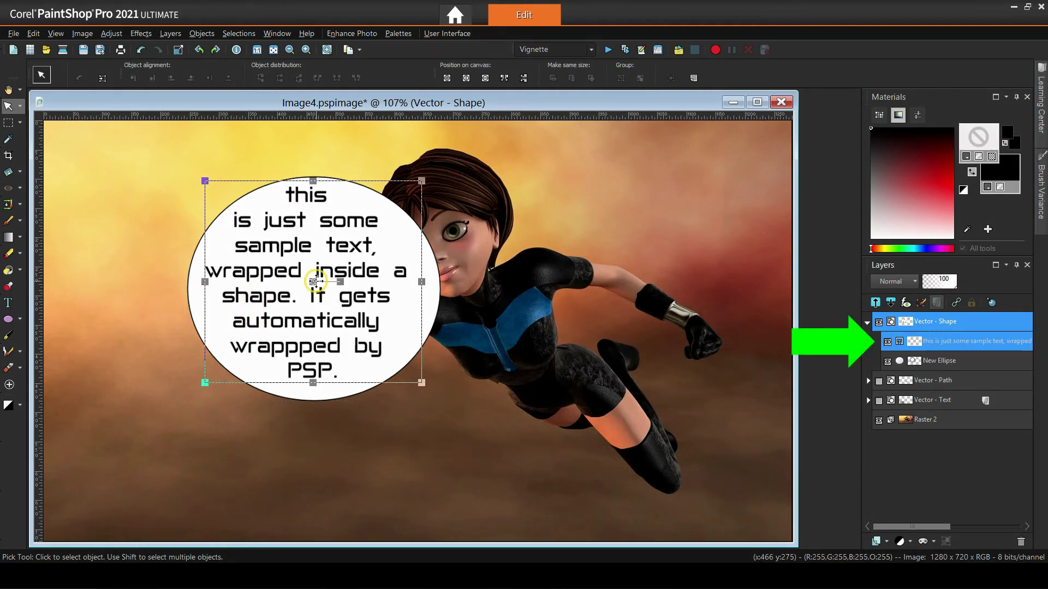
mouse_move(316, 281)
mouse_down()
mouse_move(382, 298)
mouse_move(152, 251)
mouse_move(313, 281)
mouse_move(247, 301)
mouse_move(221, 268)
mouse_move(197, 264)
mouse_move(194, 321)
mouse_move(187, 270)
mouse_up()
click(304, 342)
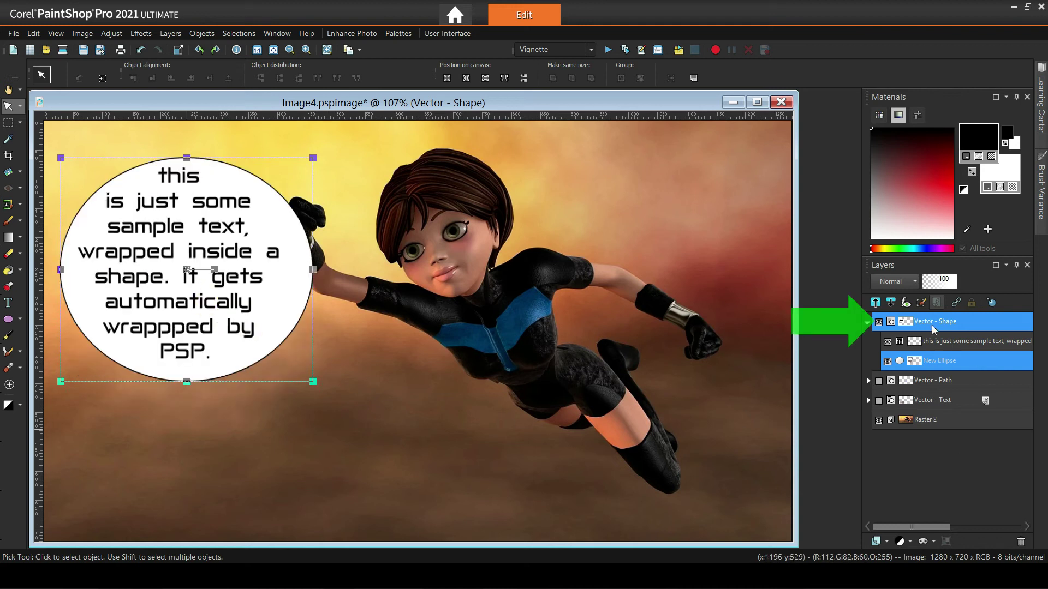
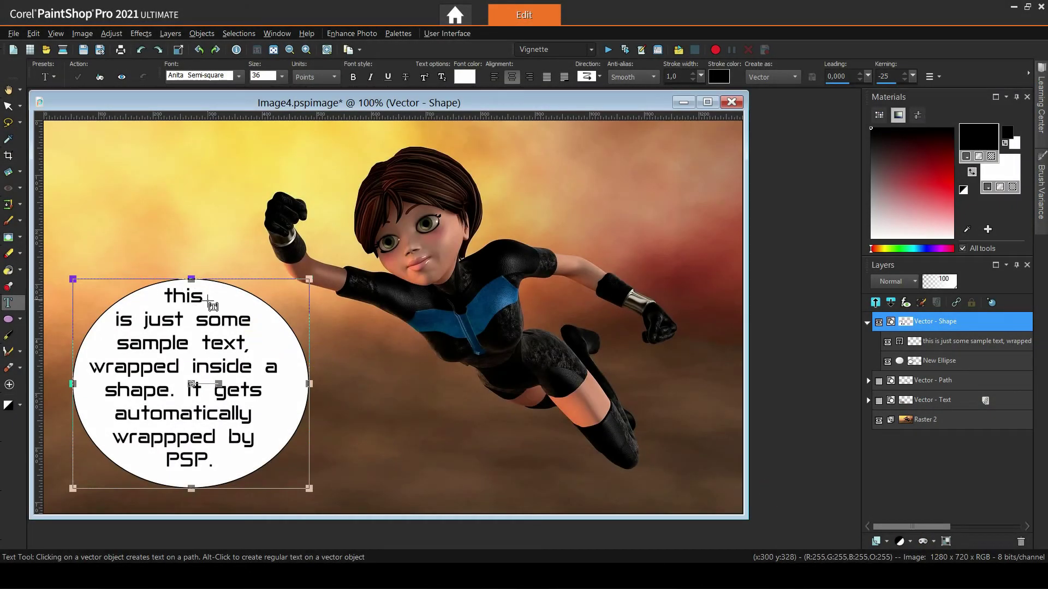
Open the wrapped text object for editing, select all of its text and copy it
click(948, 344)
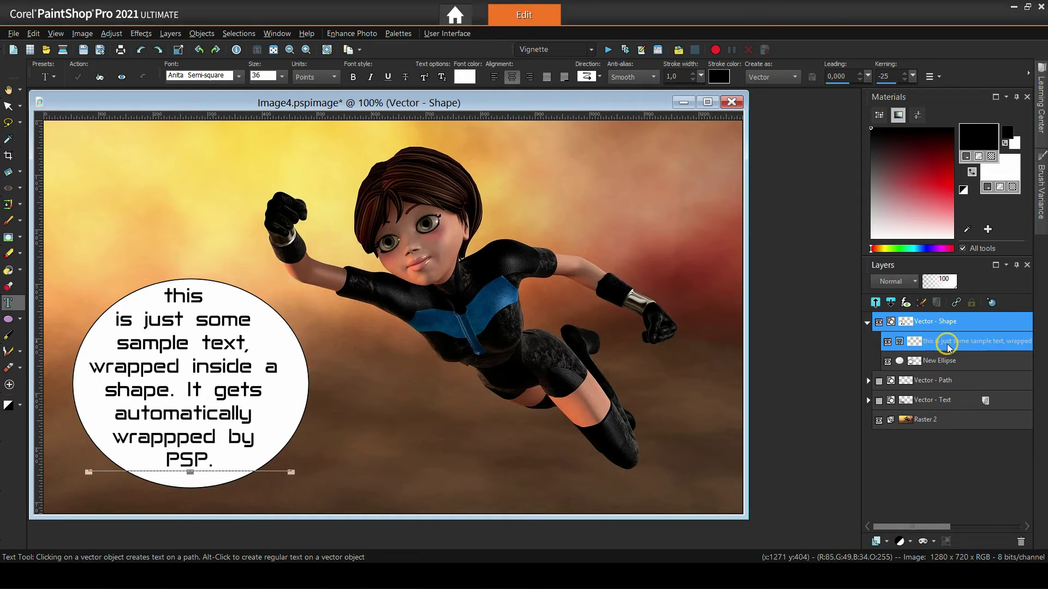
right_click(922, 342)
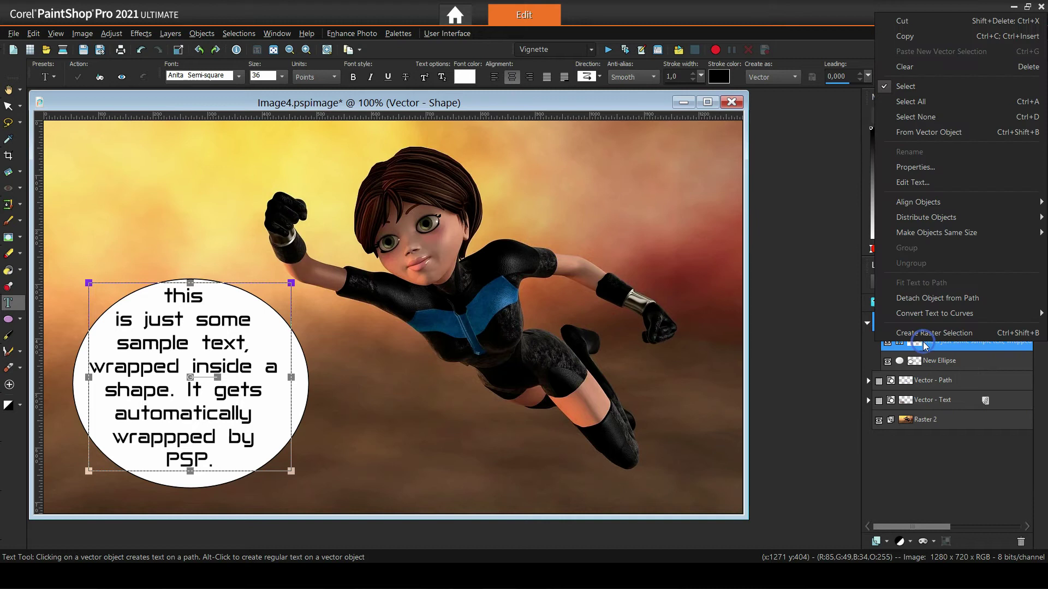
click(917, 184)
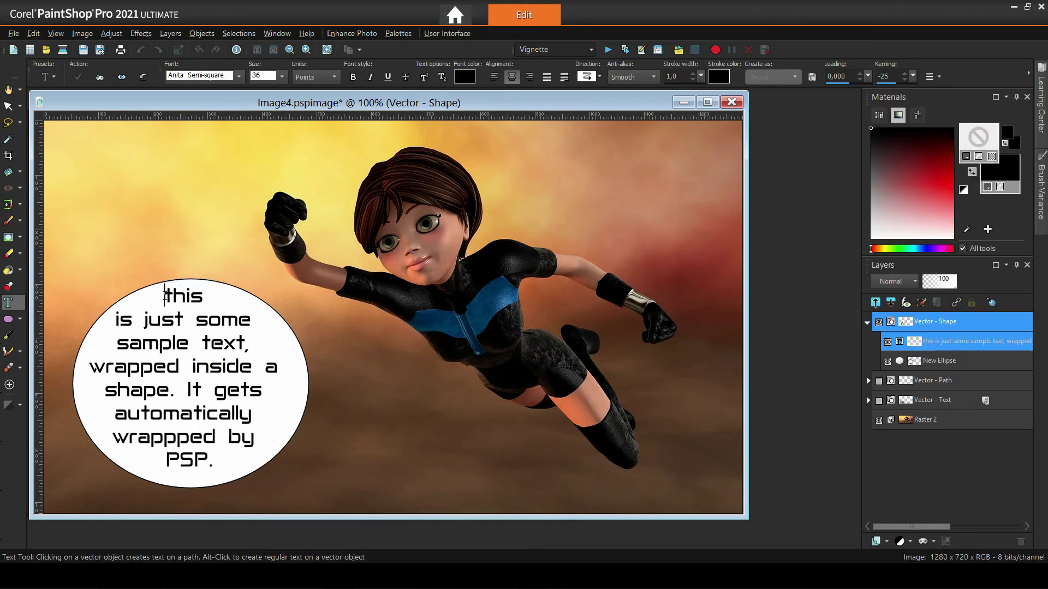
drag(164, 295, 204, 474)
click(221, 343)
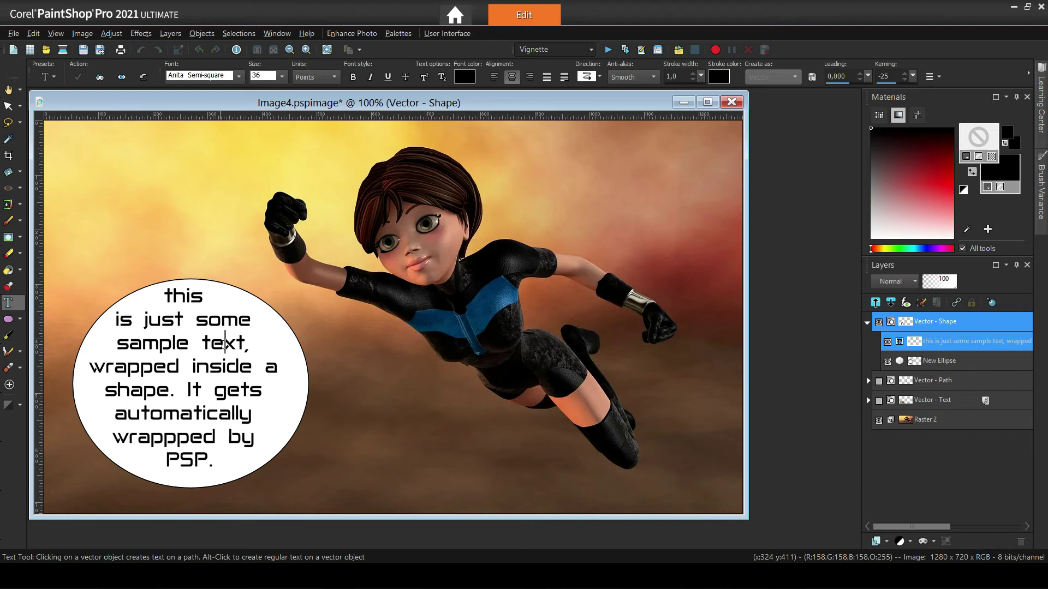
key(ctrl+a)
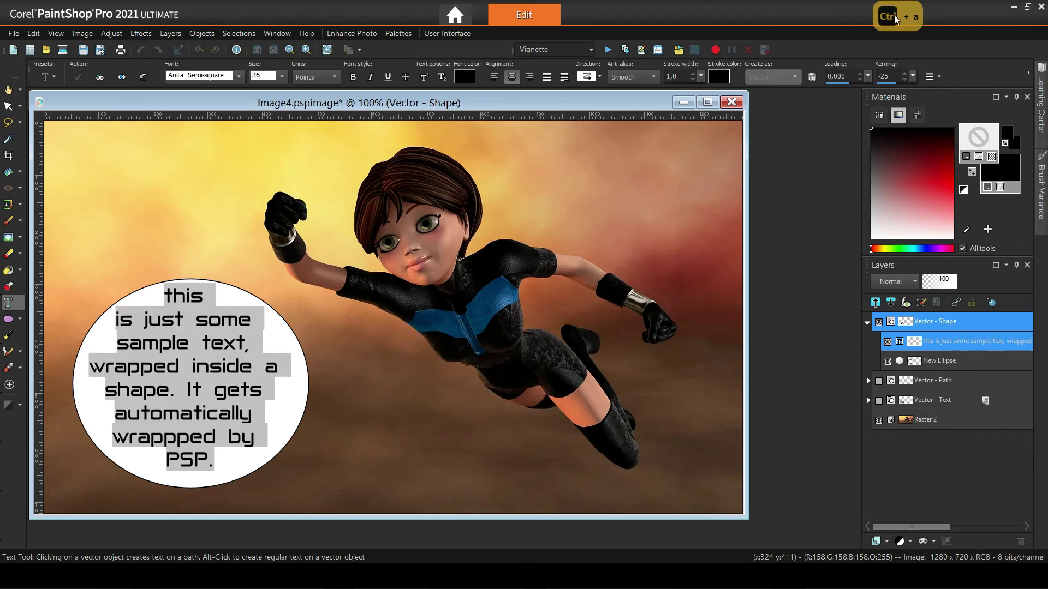
right_click(202, 315)
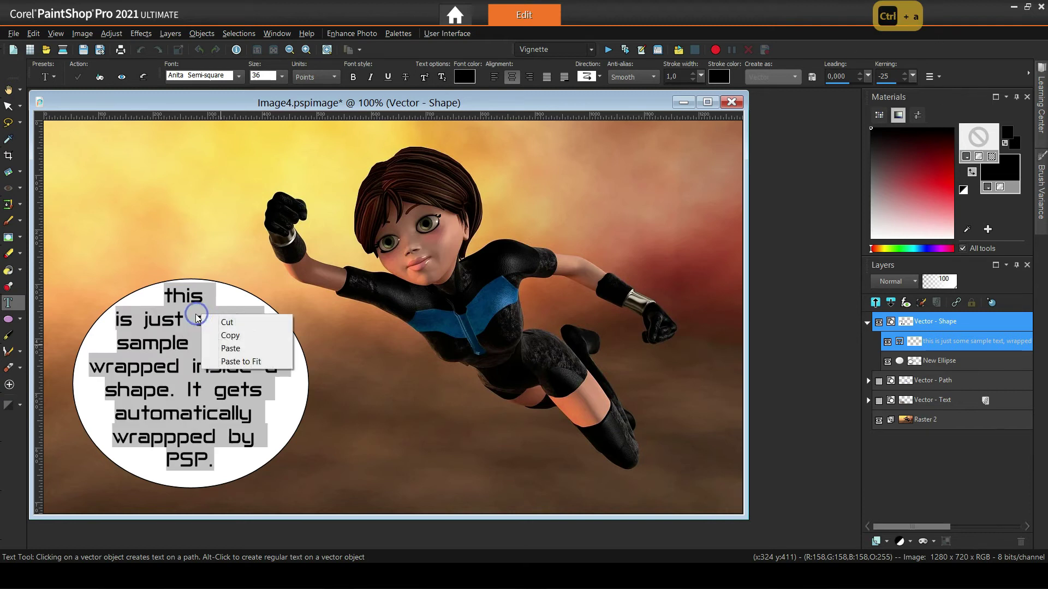
click(245, 339)
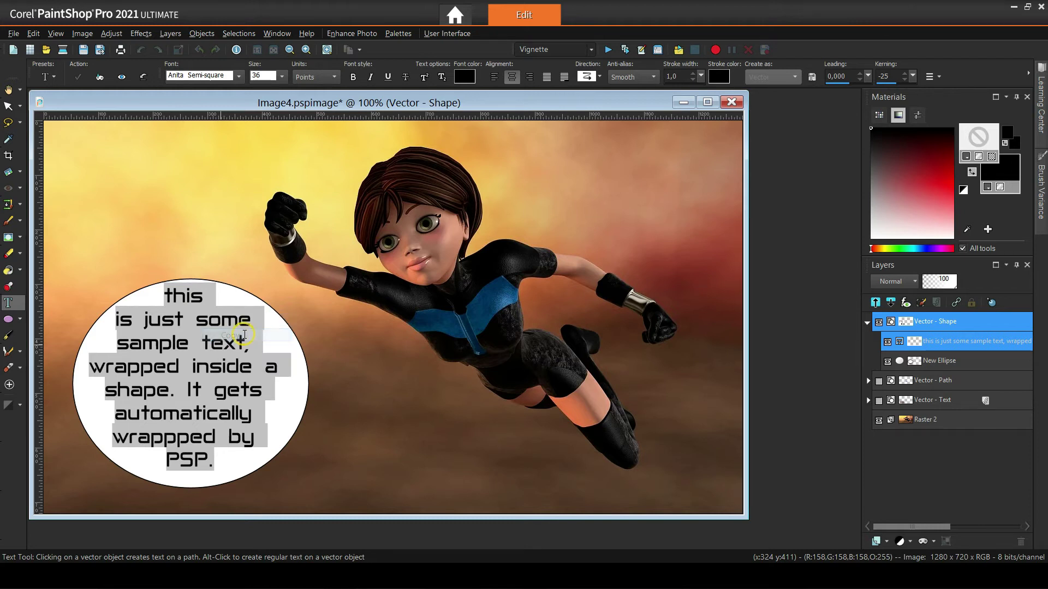
Switch to Notepad, paste the copied text into the blank document, and return to PaintShop Pro
click(755, 560)
right_click(208, 77)
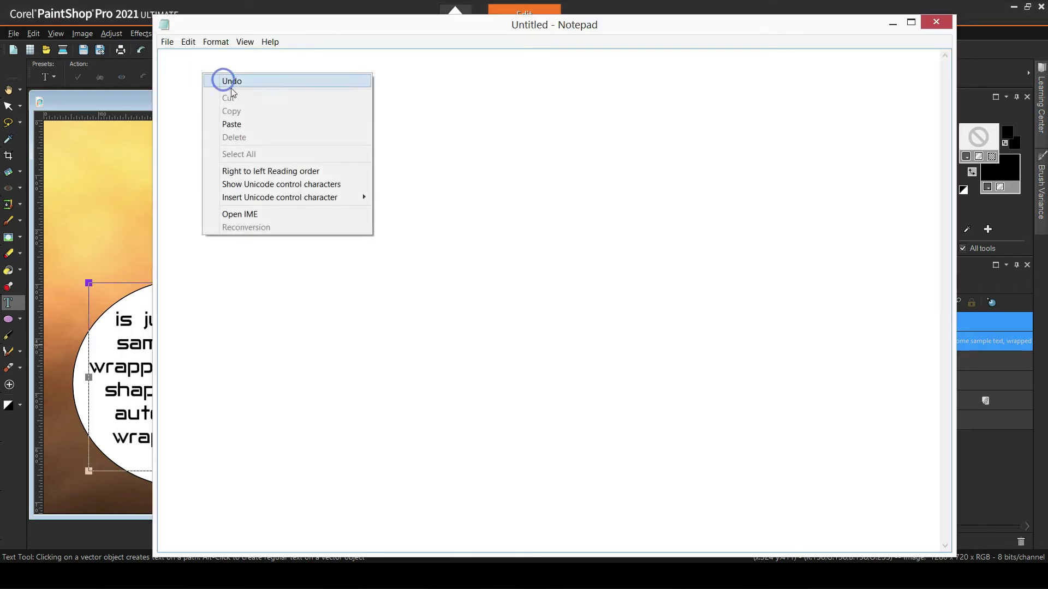
click(242, 126)
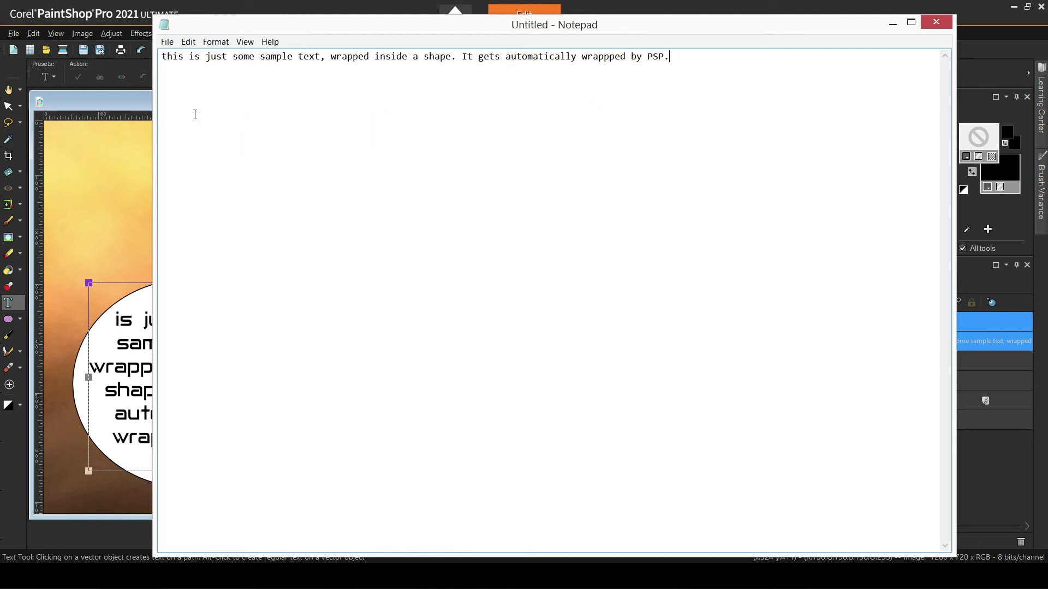
click(119, 110)
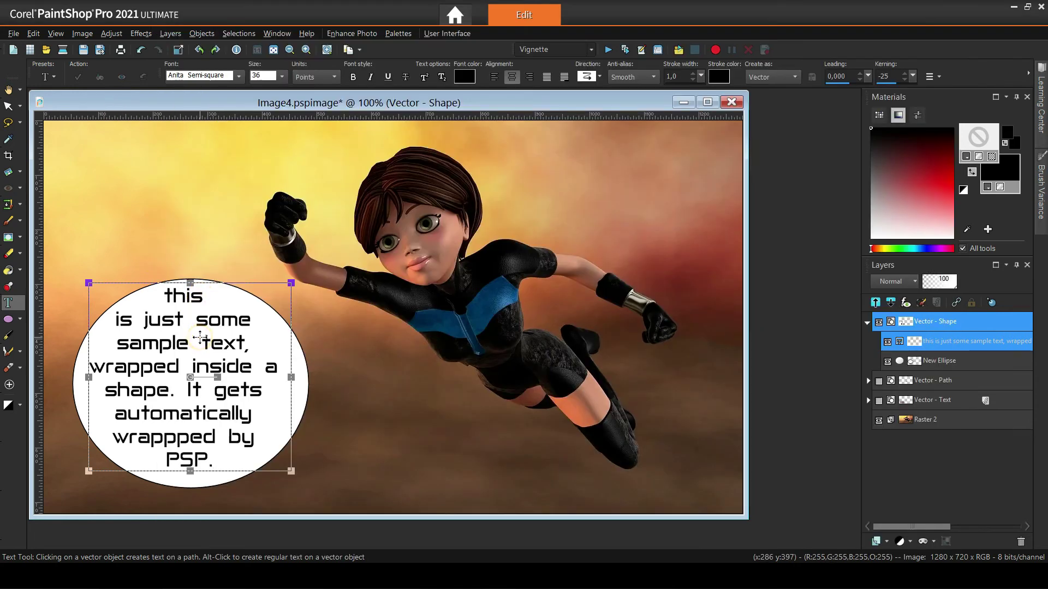
Delete the wrapped text object from the Vector - Shape layer
click(944, 422)
click(1020, 541)
click(501, 319)
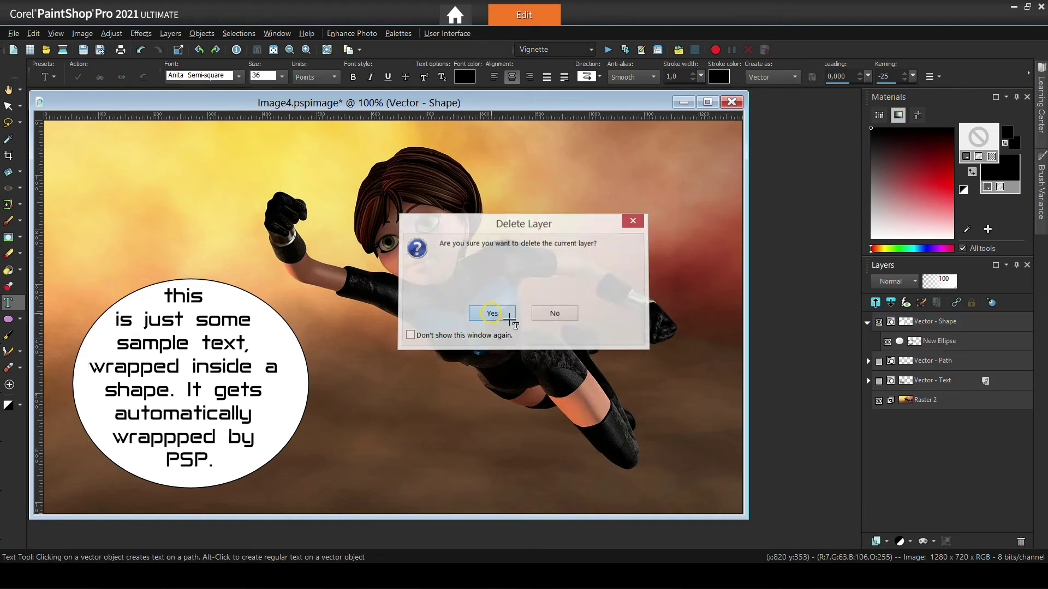
Add a new vector layer named "Vector - Text2" above the Vector - Shape layer
click(916, 324)
click(875, 541)
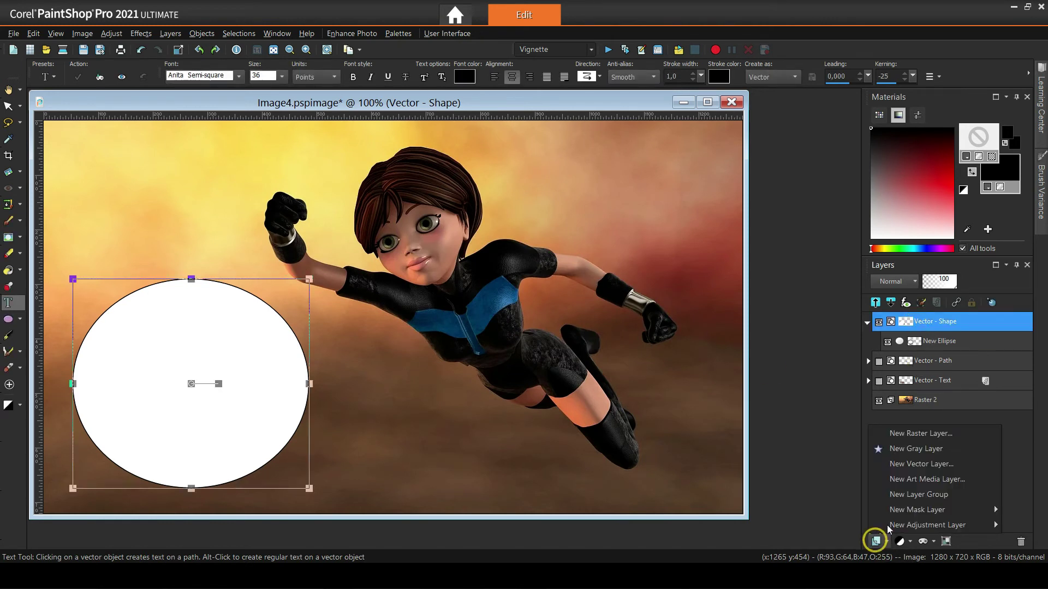
click(921, 464)
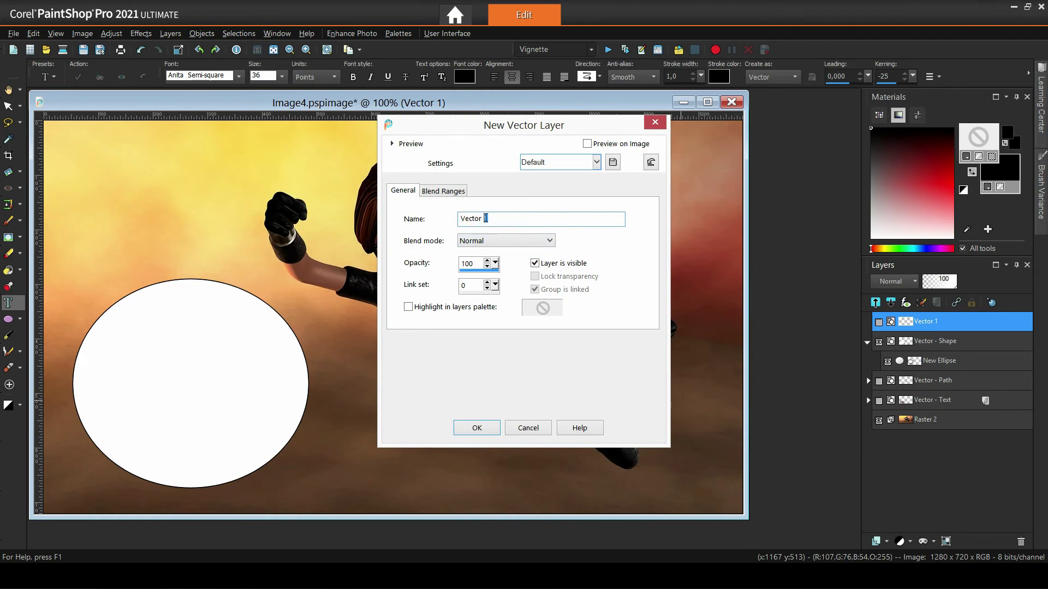
key(Return)
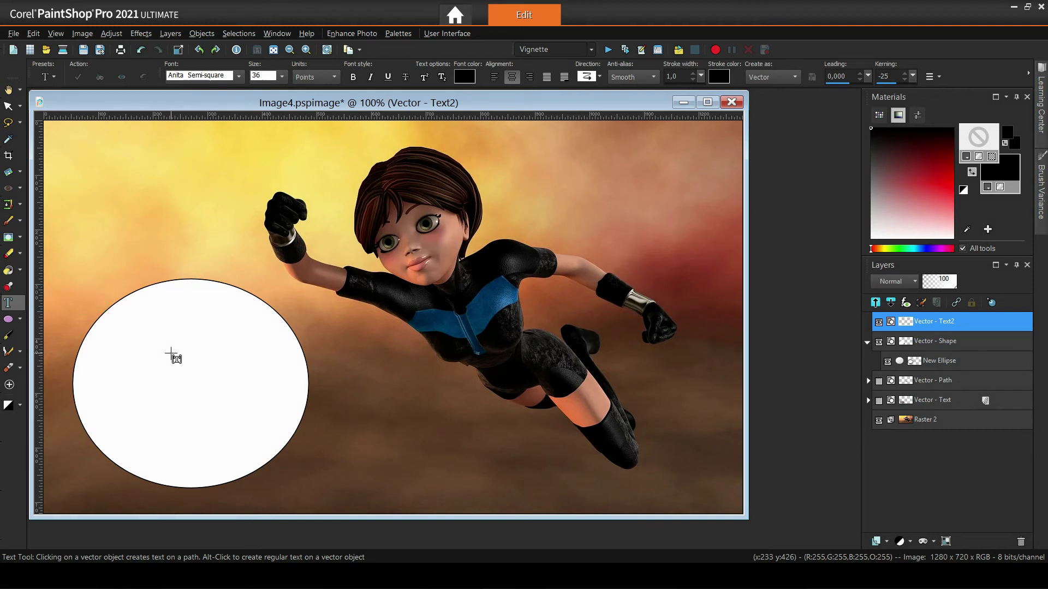
Paste the copied text inside the white ellipse as a text object on the Vector - Text2 layer
click(188, 322)
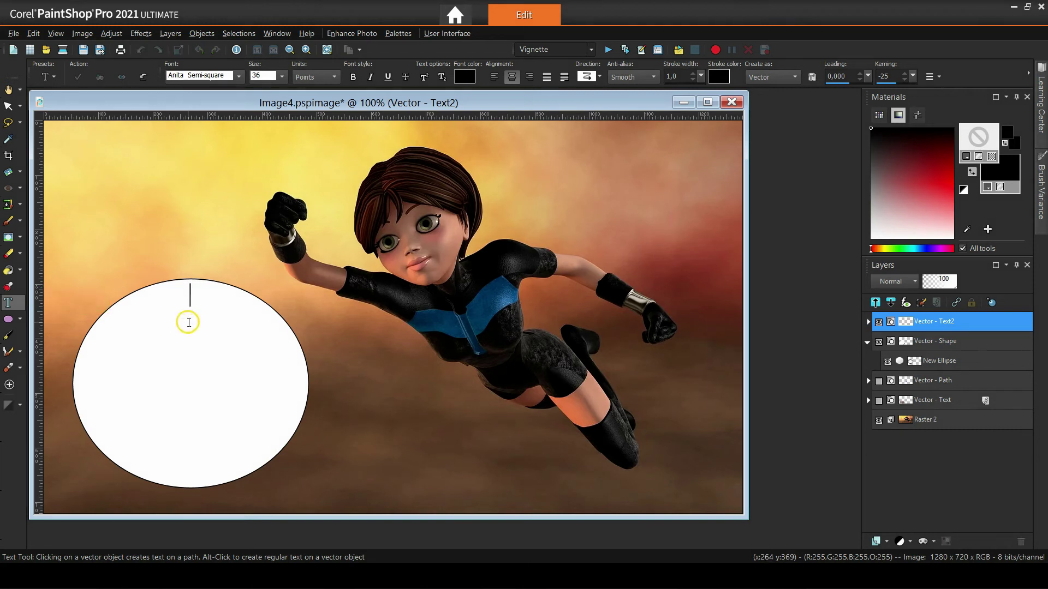
right_click(190, 295)
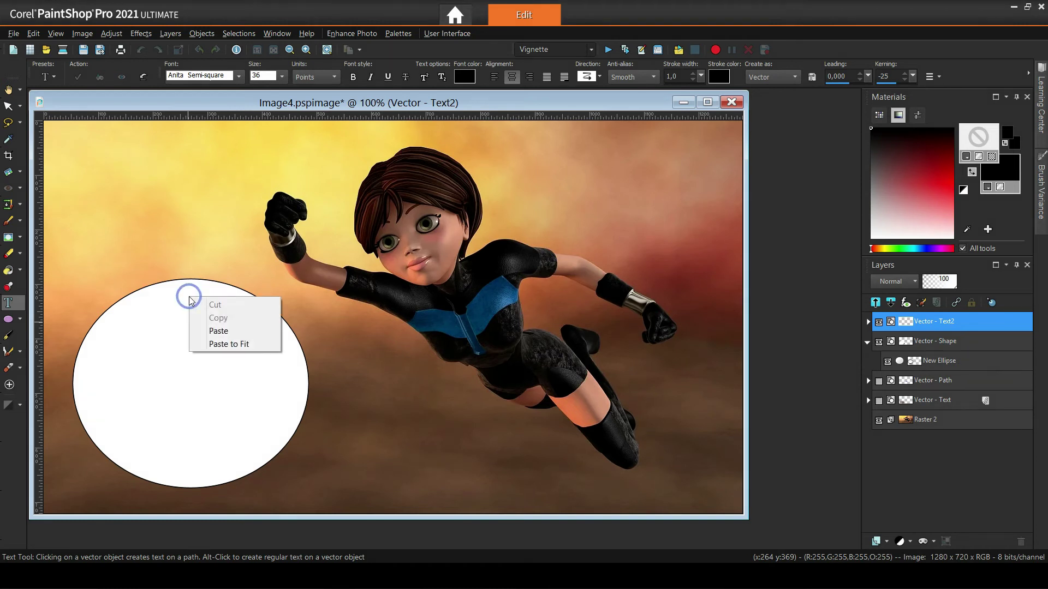
click(218, 332)
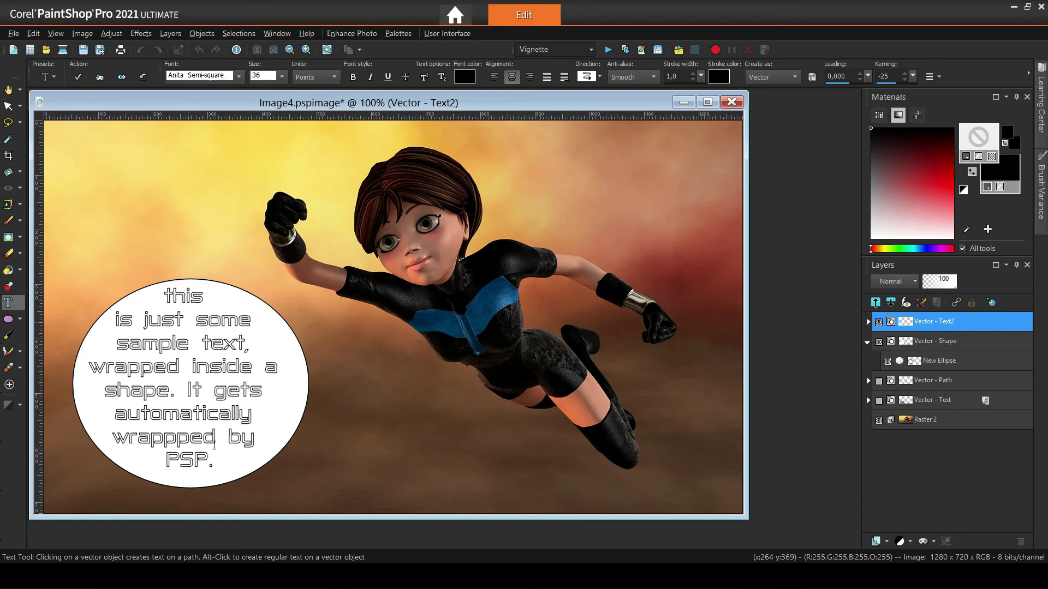
Select all of the pasted text, give it a solid black fill and a stroke width of 0, and apply the text
drag(214, 463, 156, 244)
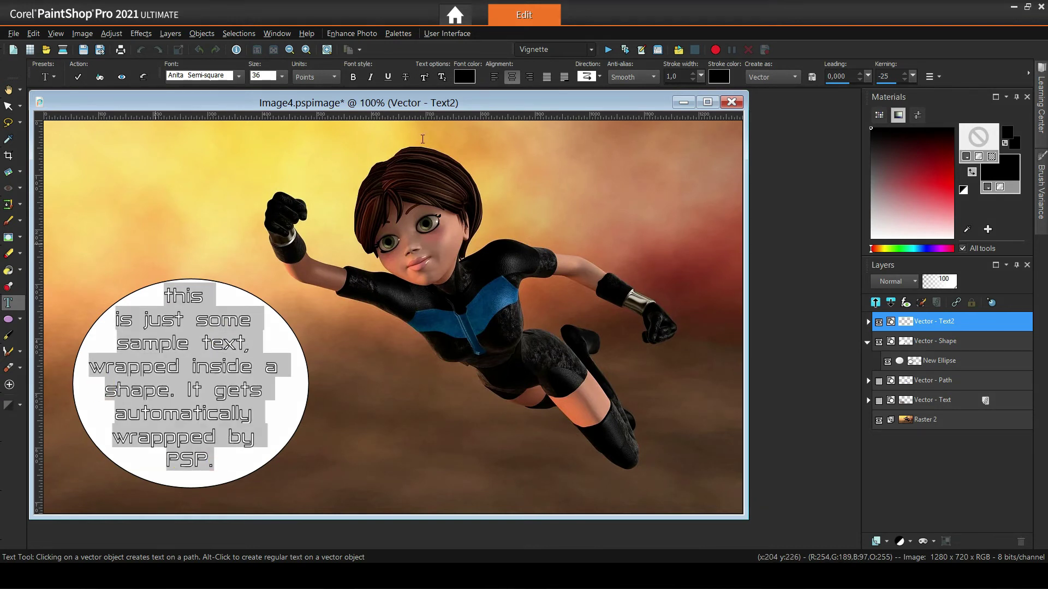
scroll(422, 139, up, 1)
click(978, 136)
click(577, 459)
click(692, 80)
click(78, 76)
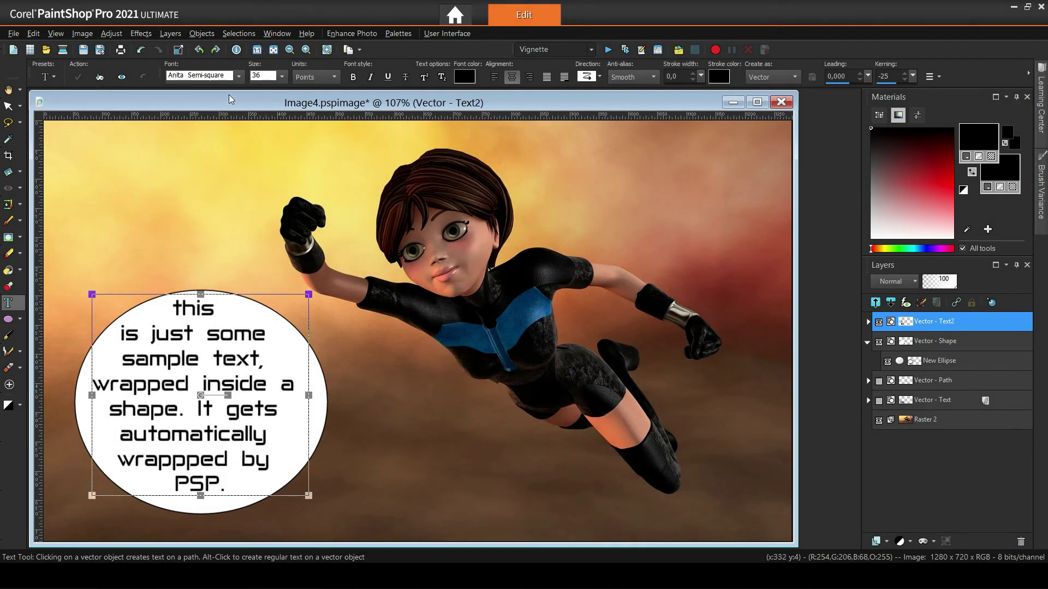
Select the white ellipse with the Pick tool and move it slightly upward
scroll(232, 211, down, 3)
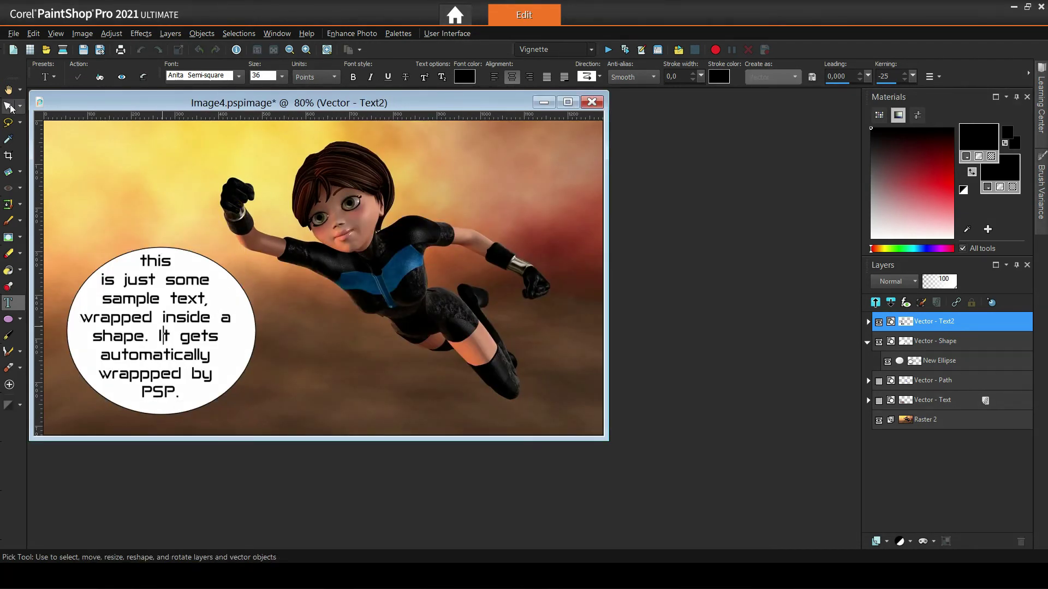
click(9, 108)
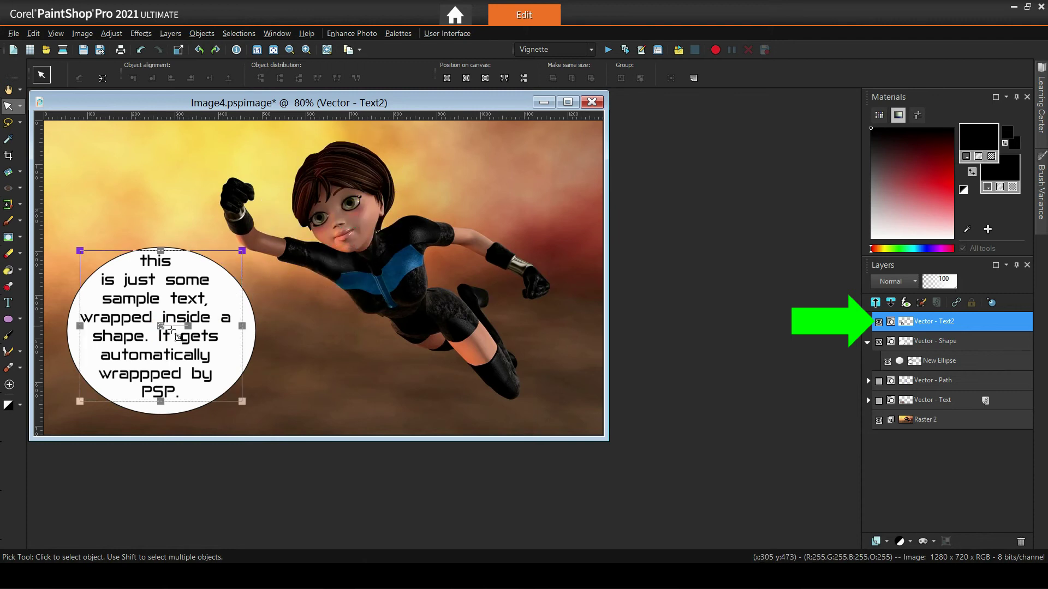
click(161, 331)
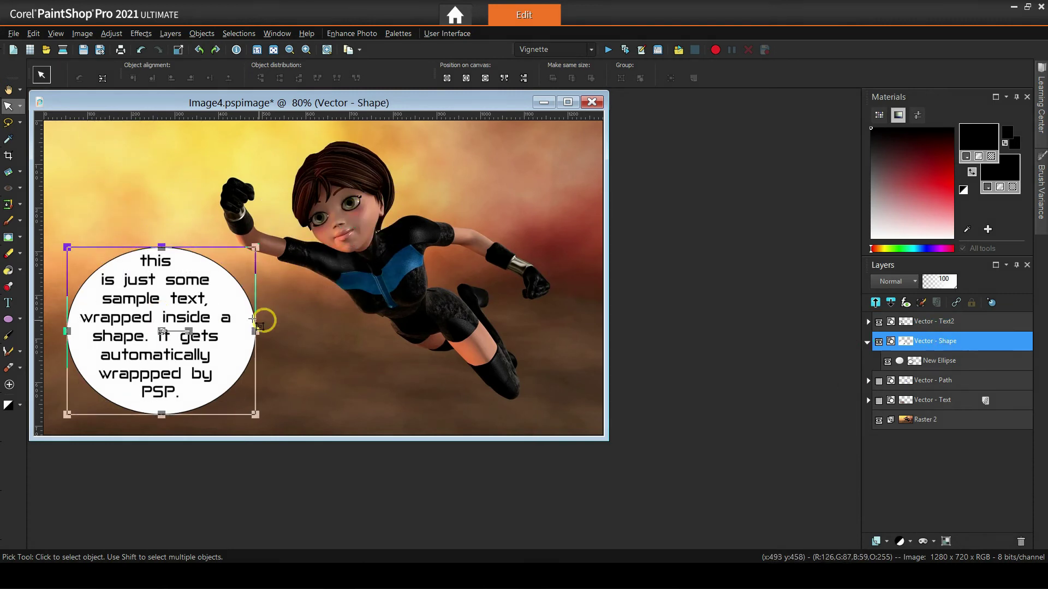
drag(162, 331, 179, 344)
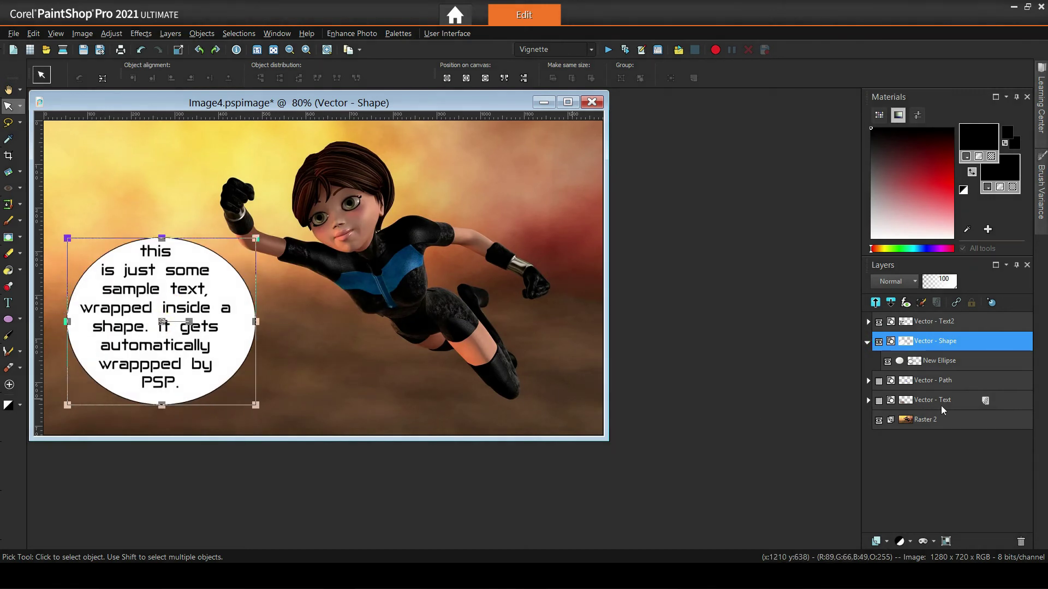
Move the sample text object out of the Vector - Text2 layer into the Vector - Shape layer, above New Ellipse
click(867, 323)
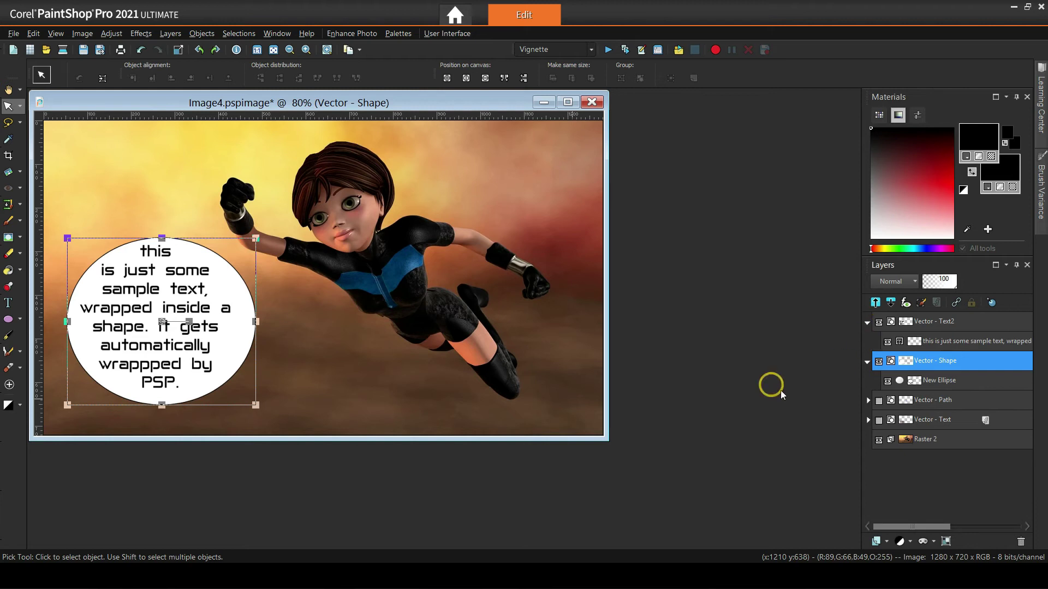
drag(946, 343, 968, 384)
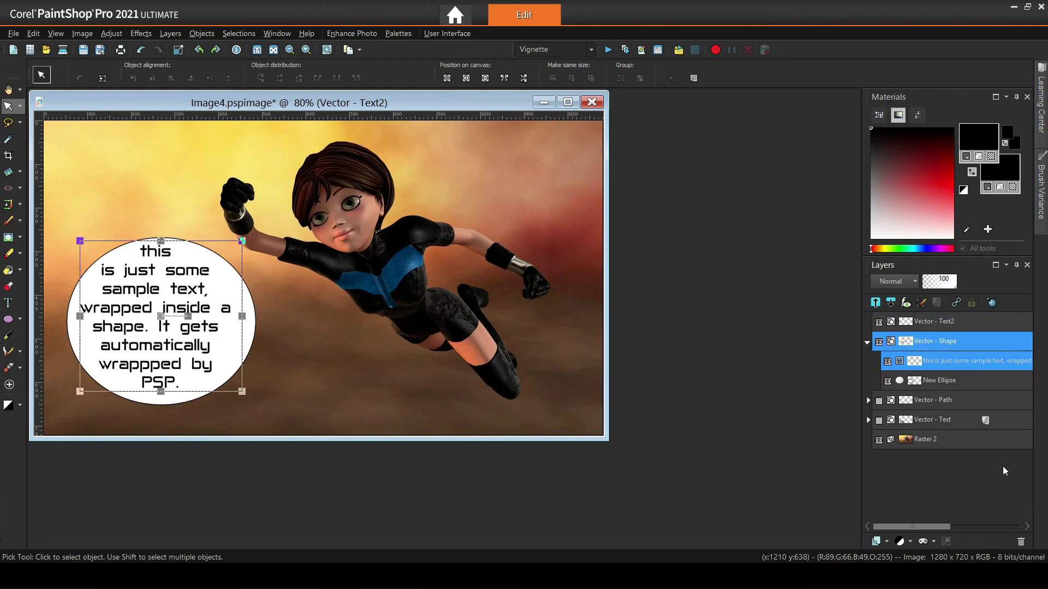
Delete the empty Vector - Text2 layer, and move the Vector - Shape ellipse slightly up and to the right
click(943, 326)
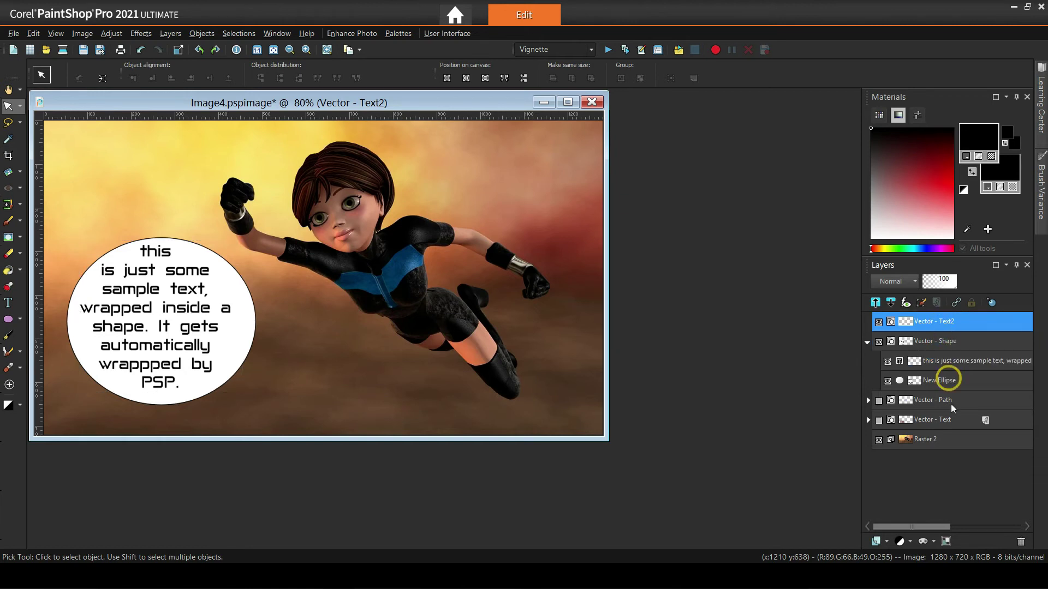
click(1021, 540)
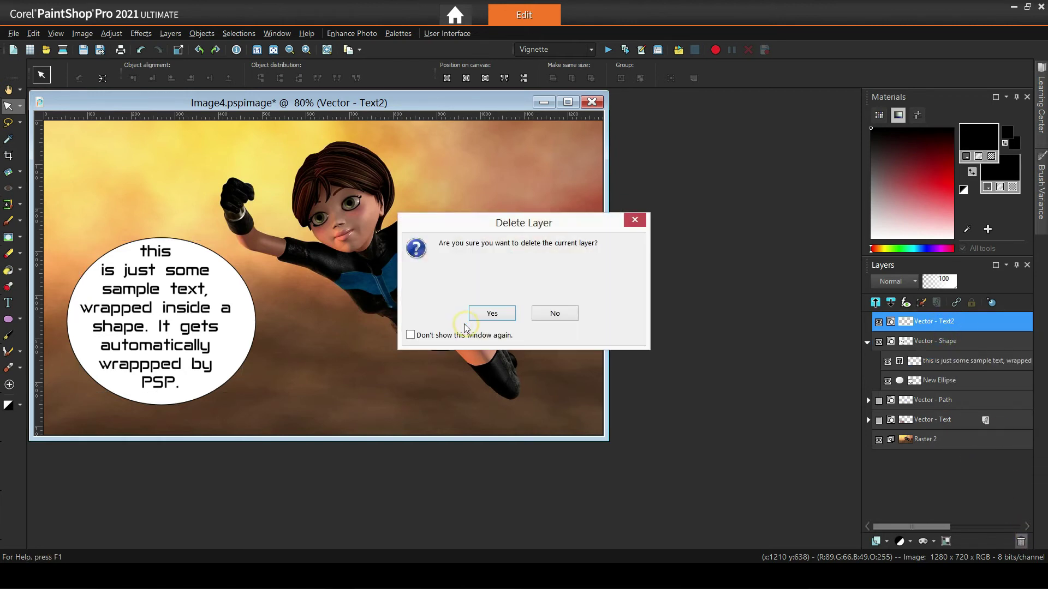
click(491, 314)
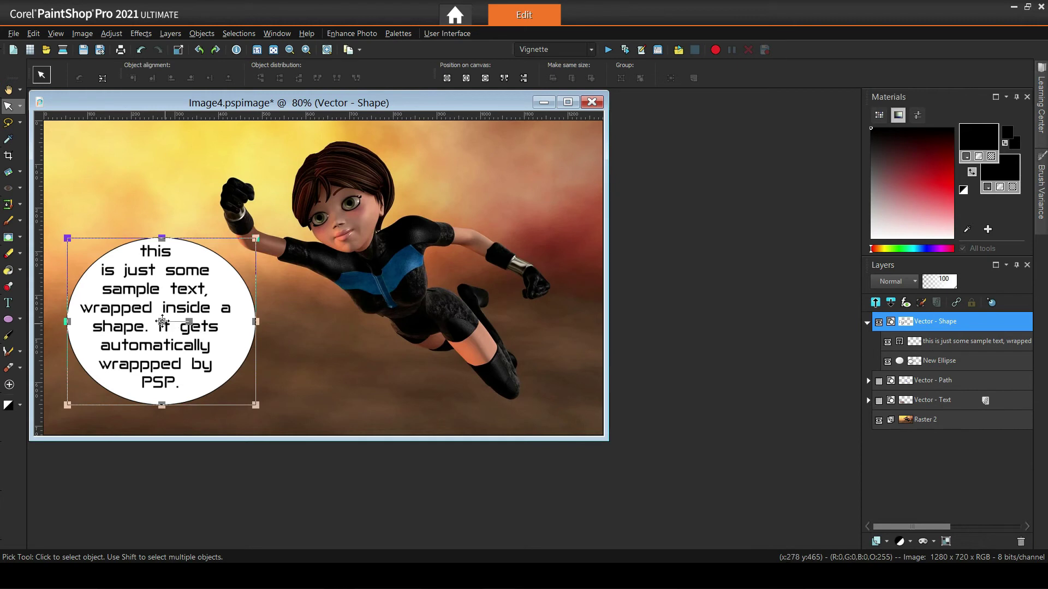
drag(162, 320, 167, 311)
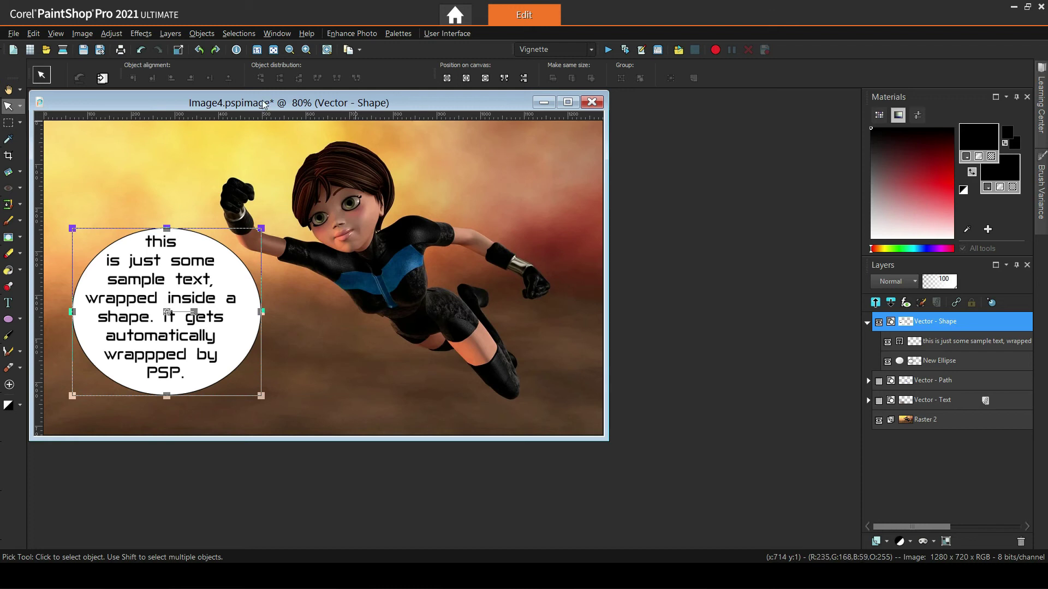
Draw a rectangular selection over the empty background to the right of the character's head
scroll(361, 269, up, 1)
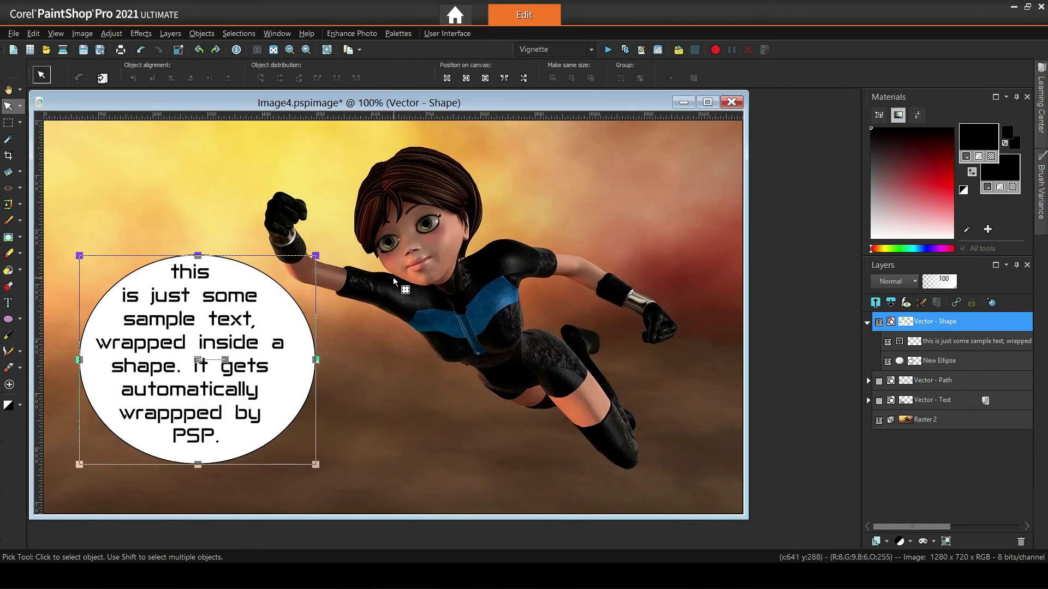
click(8, 122)
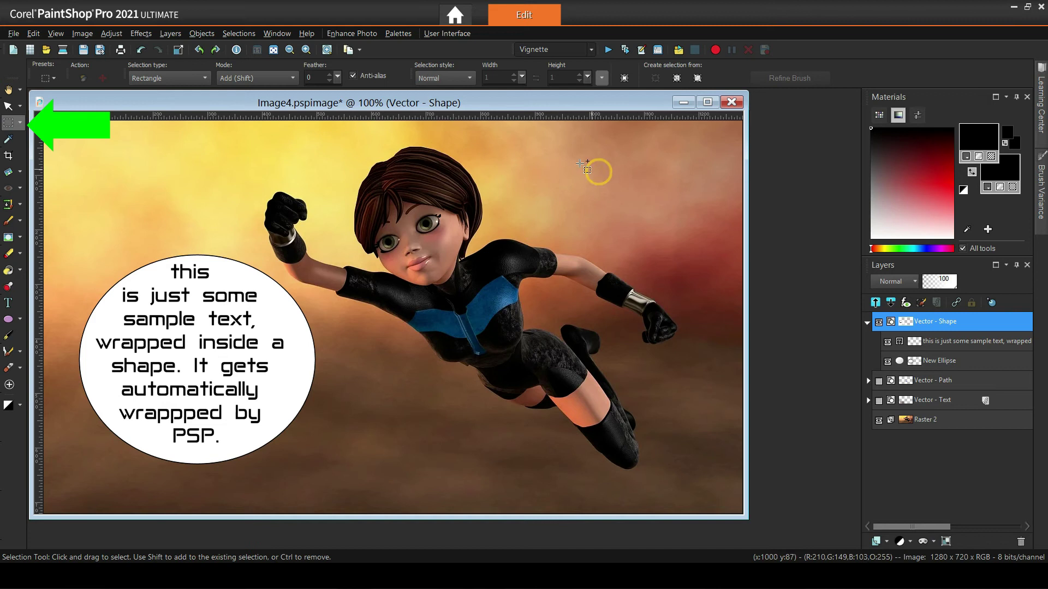
mouse_move(518, 143)
mouse_down()
mouse_move(615, 202)
mouse_move(728, 234)
mouse_move(730, 226)
mouse_up()
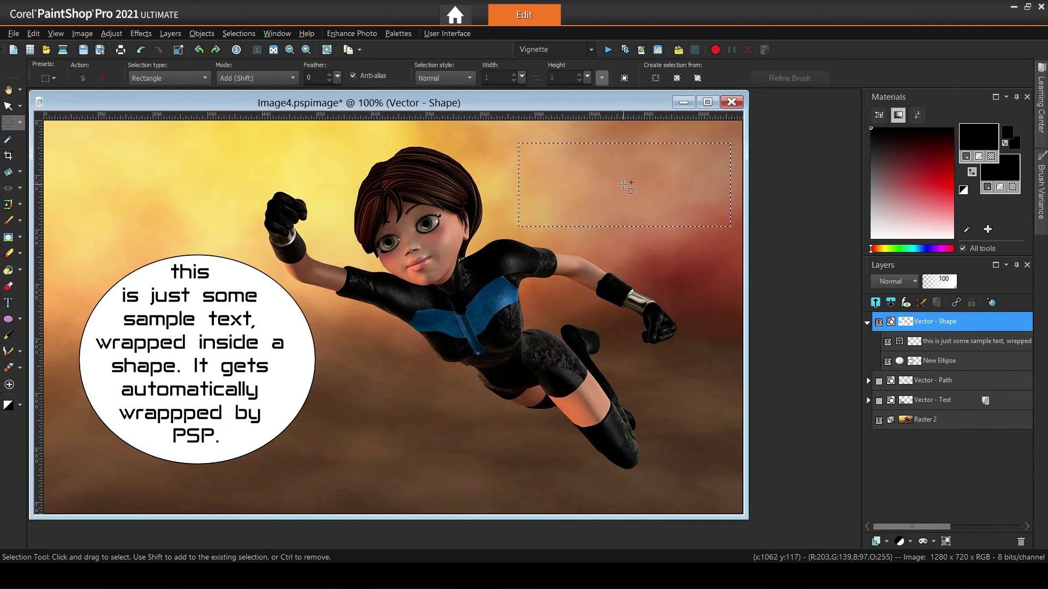
Add a new vector layer with the default name and settings above the Vector - Shape layer
mouse_move(915, 420)
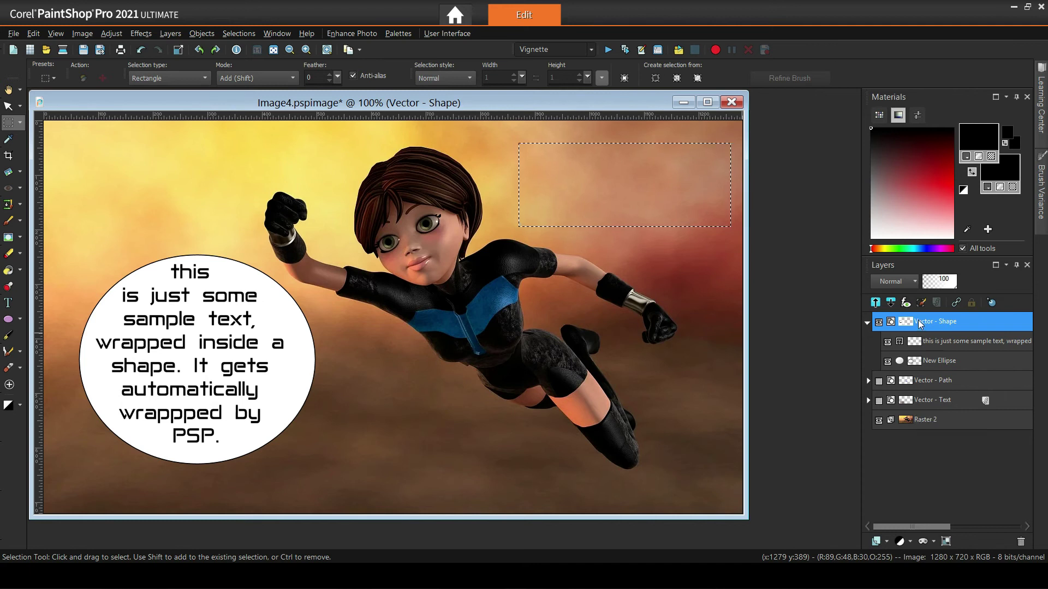
click(885, 542)
click(940, 448)
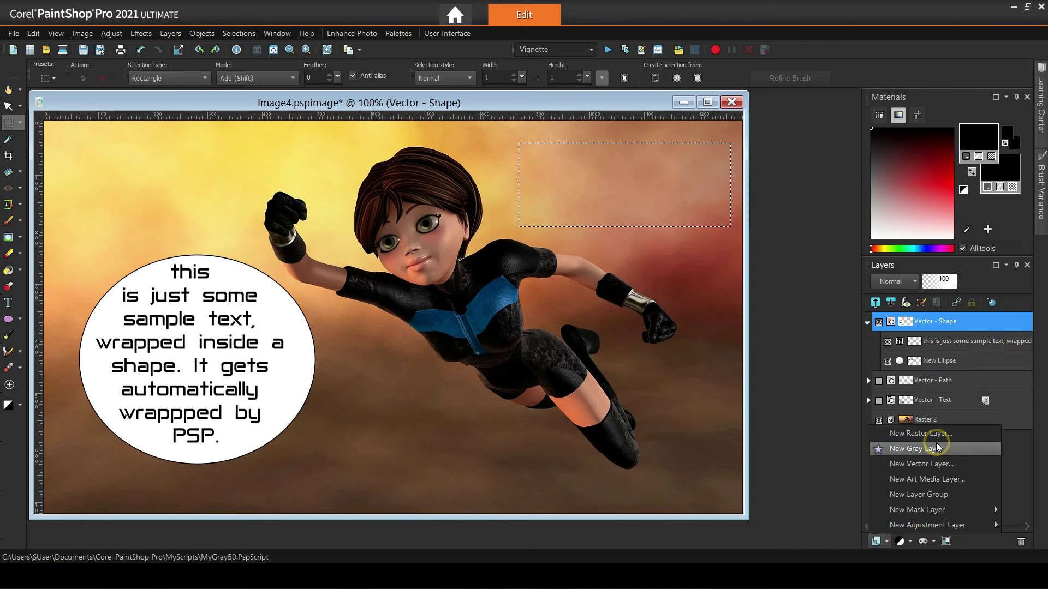
click(934, 462)
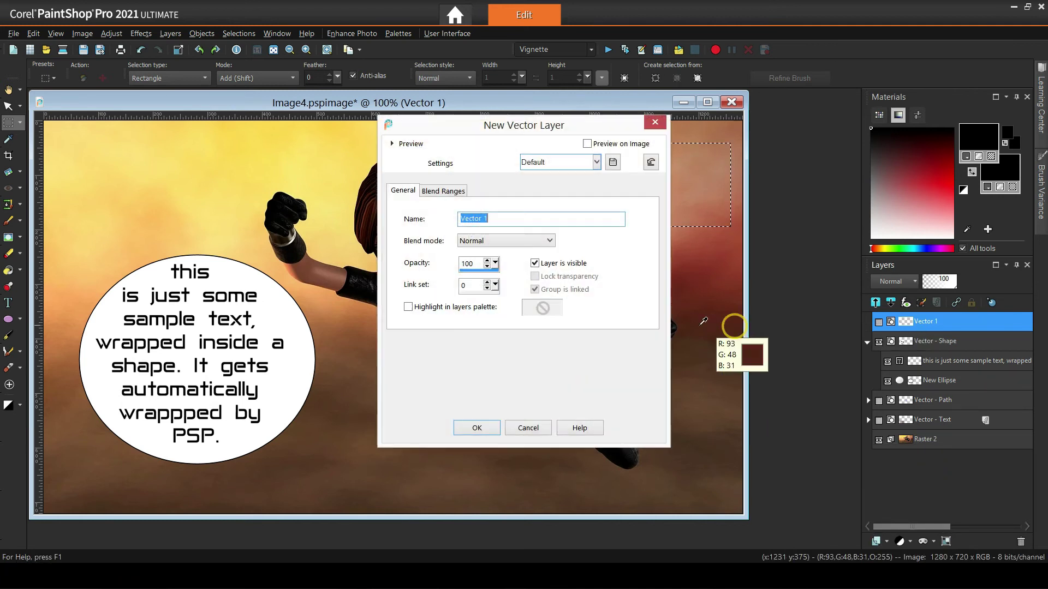
click(478, 428)
Inside the rectangular selection, enter the text "automatically wrapped text, inside a plain selection" at size 26 and apply it with centre alignment
click(8, 302)
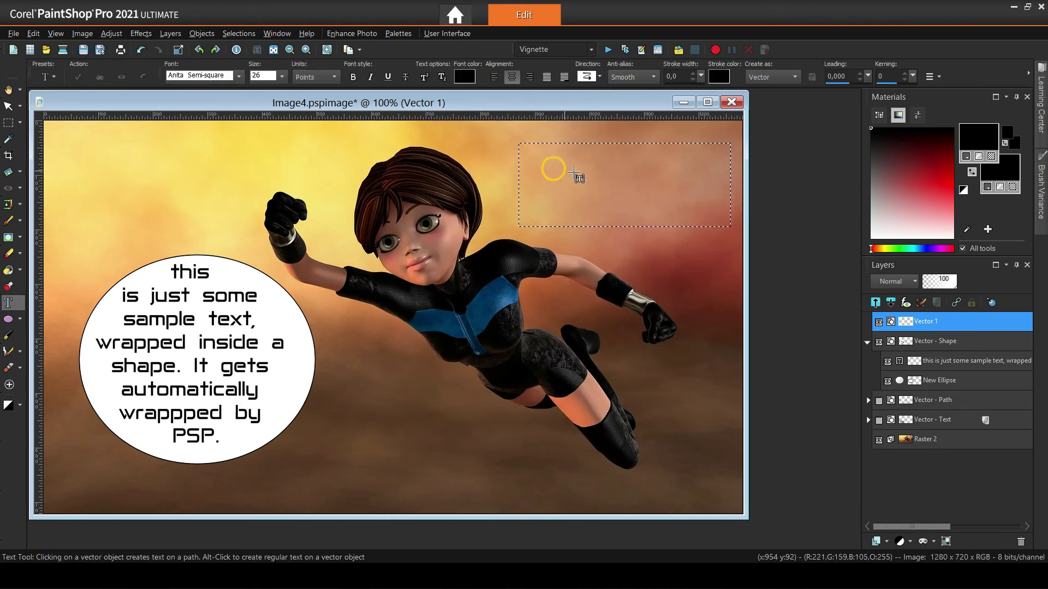
scroll(581, 174, up, 1)
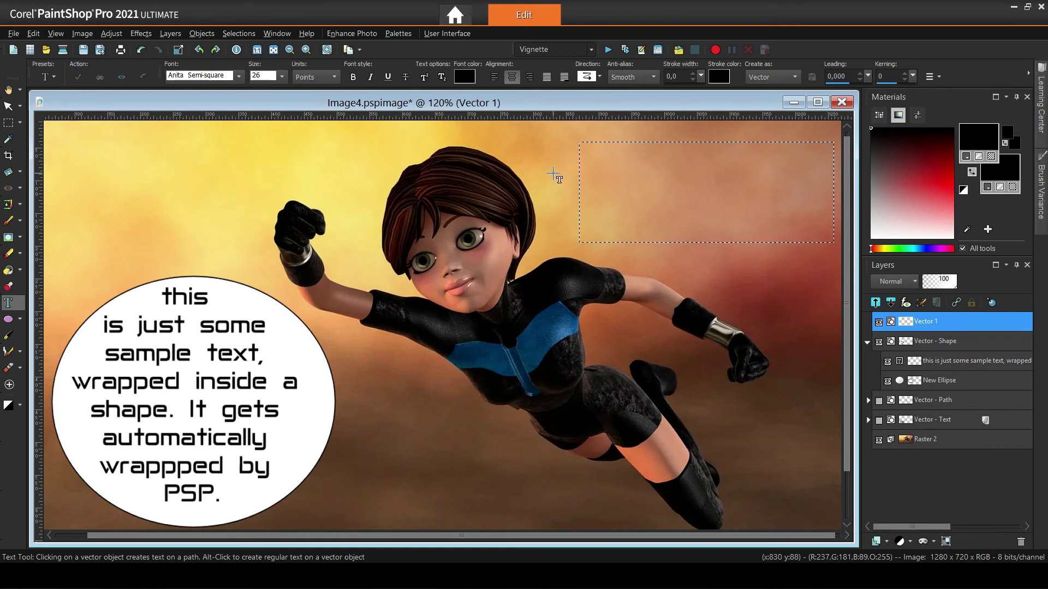
click(513, 154)
key(ctrl+w)
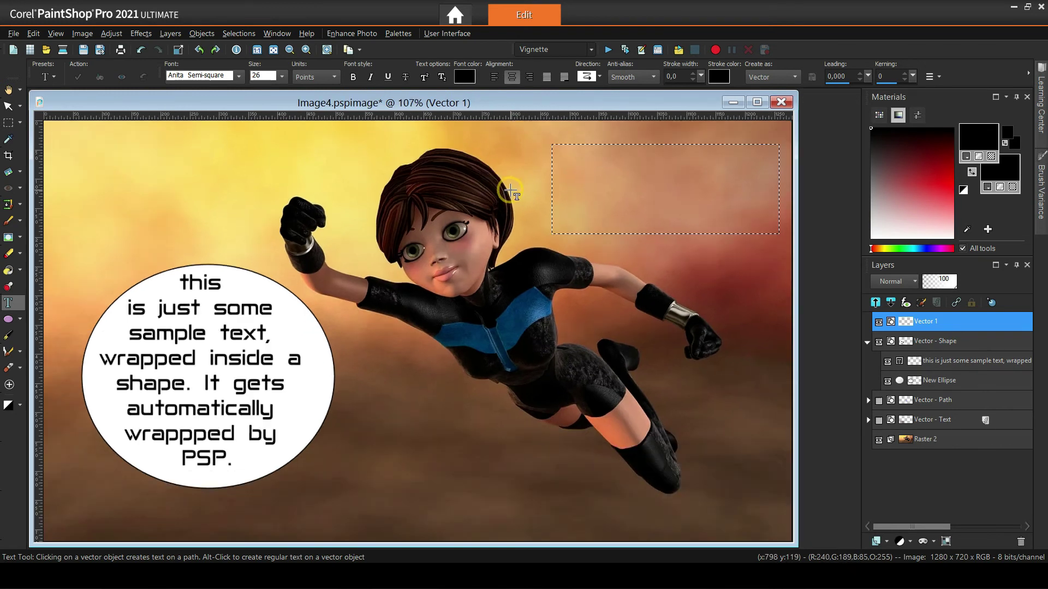
click(559, 160)
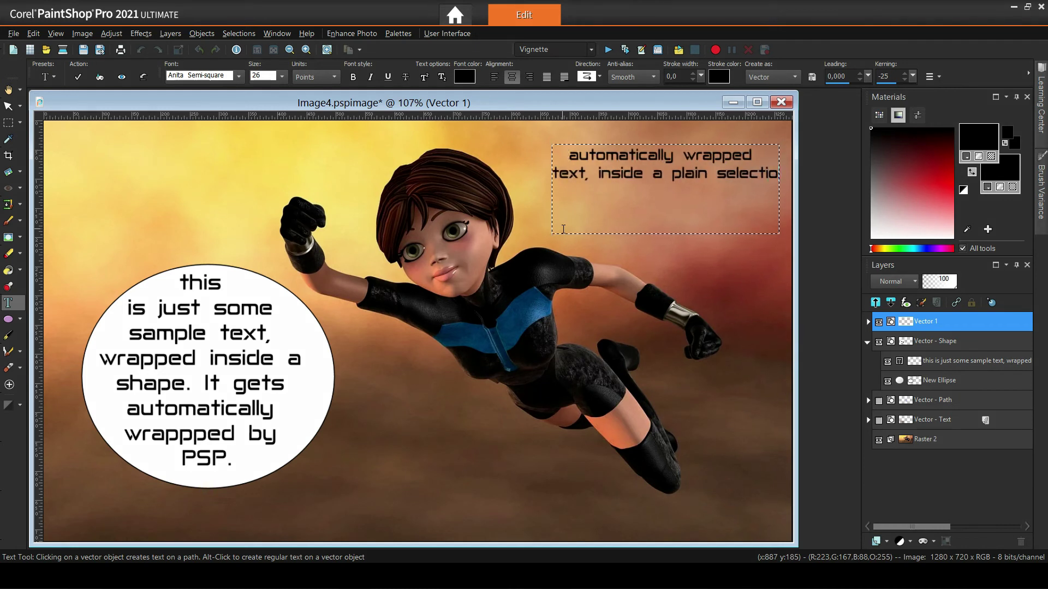
click(529, 77)
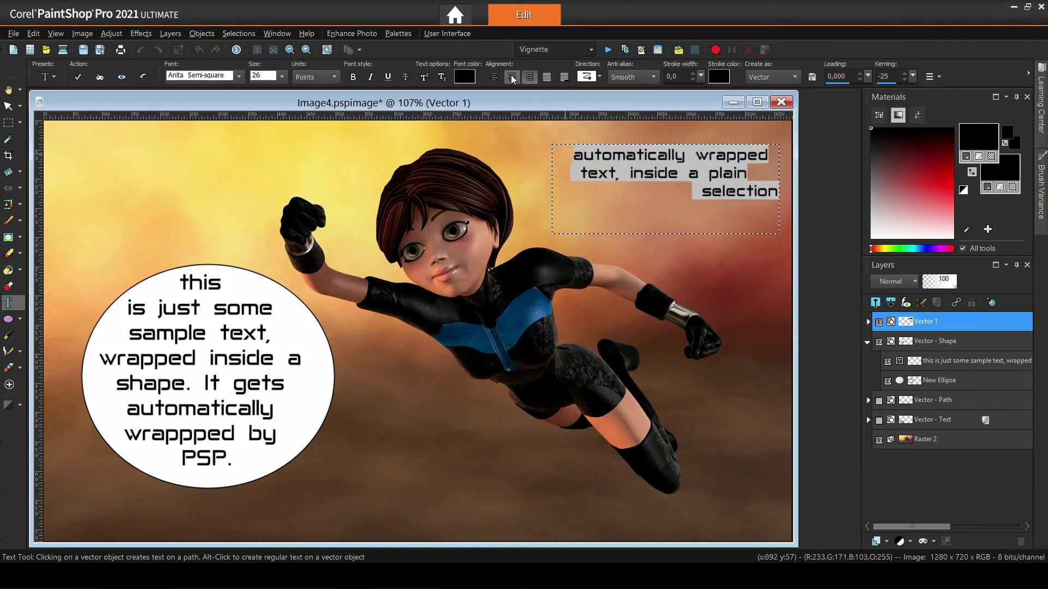
click(78, 79)
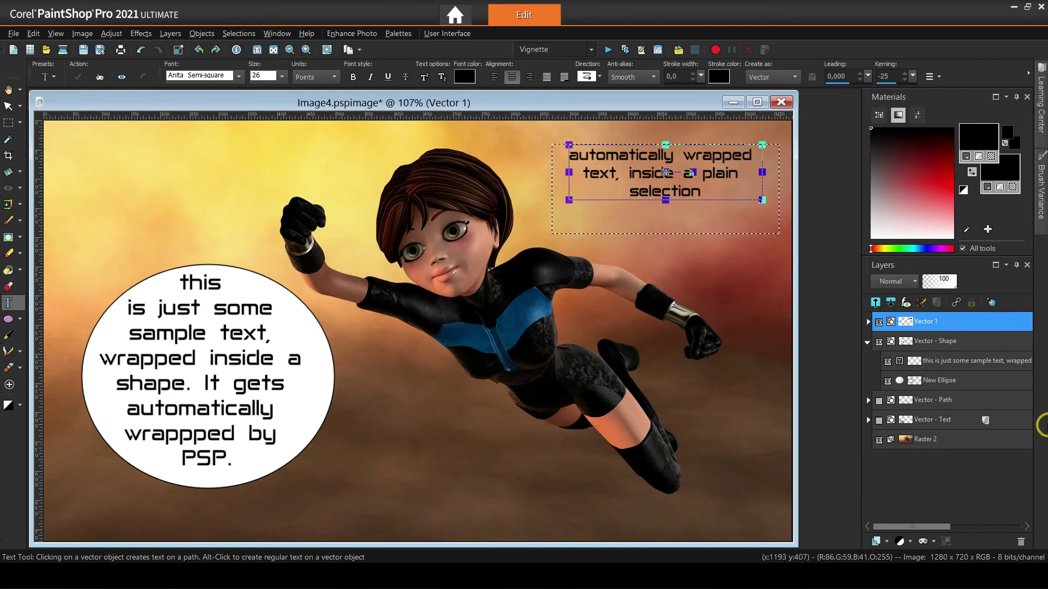
Expand the Vector 1 layer to show its text object and clear the rectangular selection
click(869, 322)
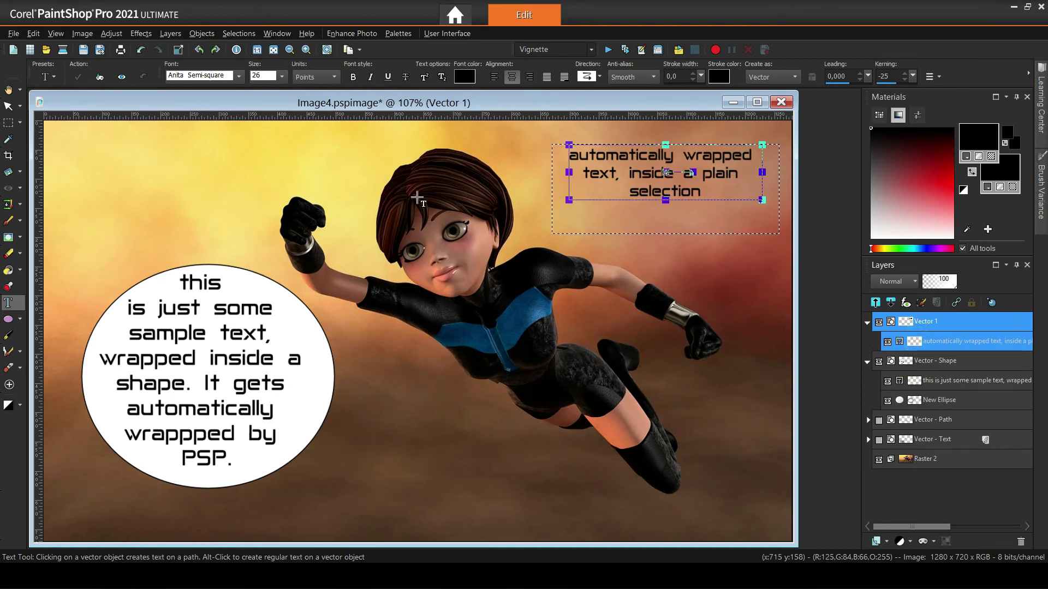
click(238, 35)
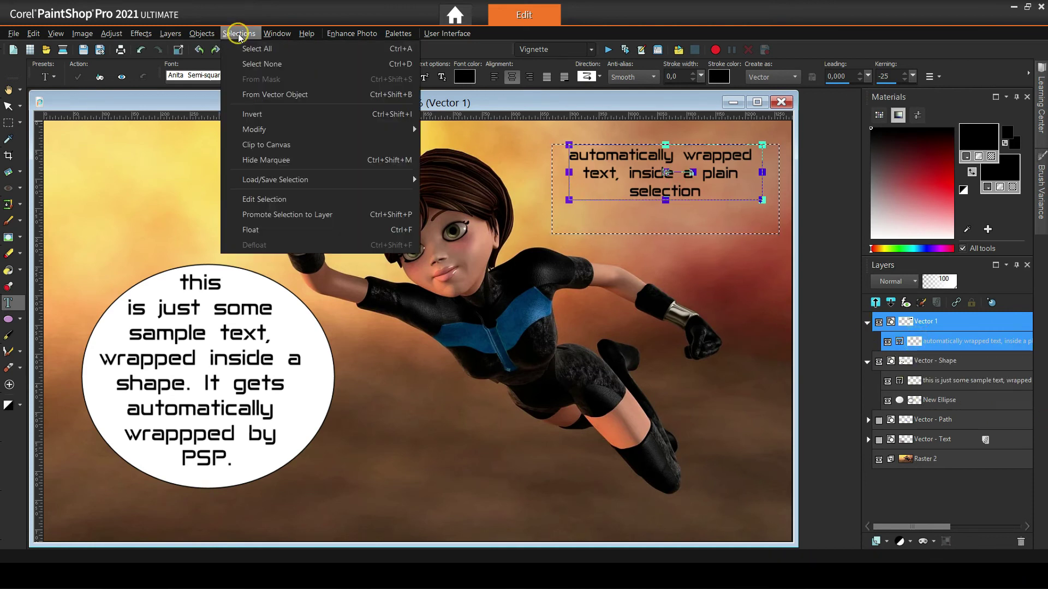
click(257, 63)
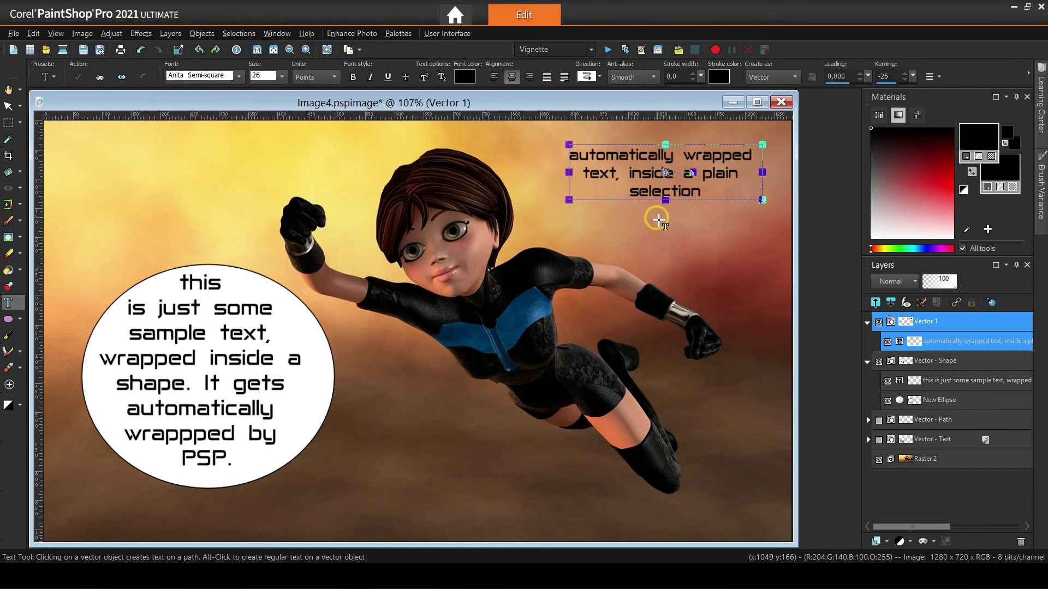
Draw an irregular freehand selection on the background beside the ellipse and below the character
click(8, 90)
click(19, 123)
click(55, 132)
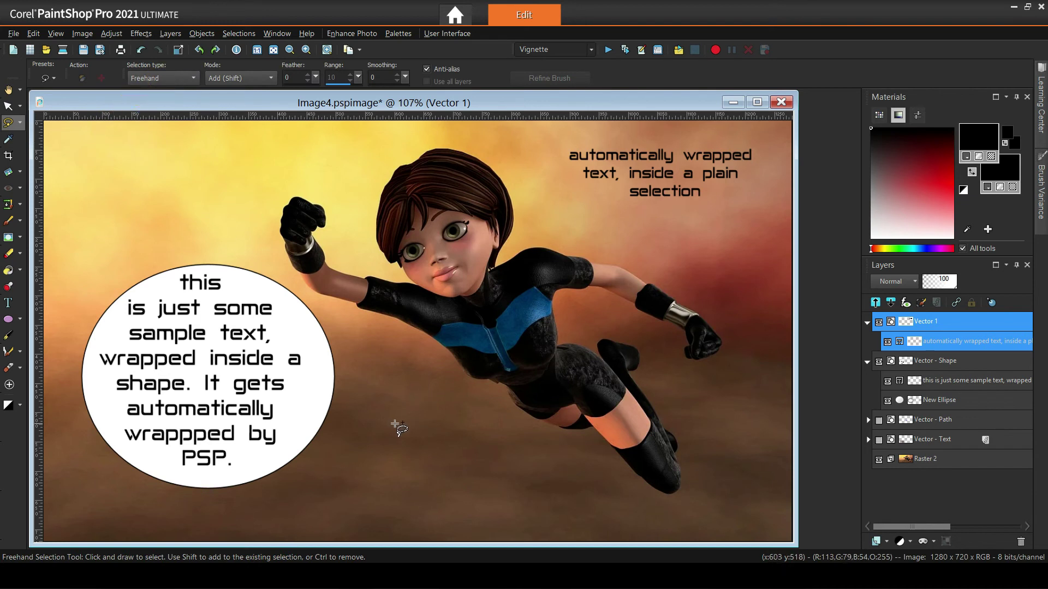
mouse_move(393, 376)
mouse_down()
mouse_move(470, 393)
mouse_move(528, 446)
mouse_move(668, 503)
mouse_move(656, 524)
mouse_move(437, 512)
mouse_move(202, 533)
mouse_move(324, 456)
mouse_move(335, 402)
mouse_move(384, 373)
mouse_up()
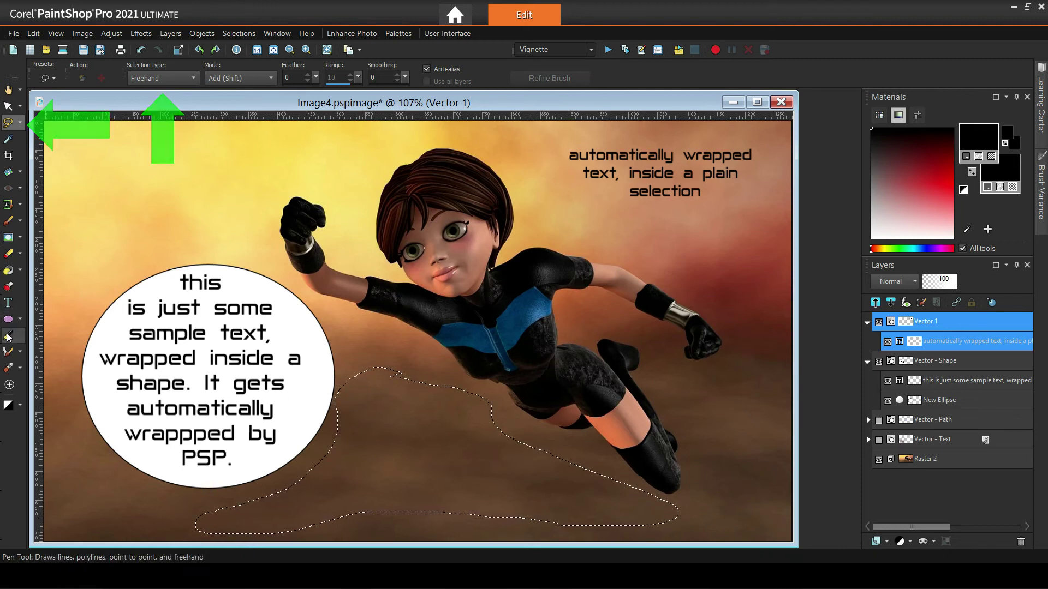
Inside the freehand selection, enter and apply the text "automatically wrapped text, inside an irregular shaped selection. How cool is that?"
click(8, 303)
click(372, 454)
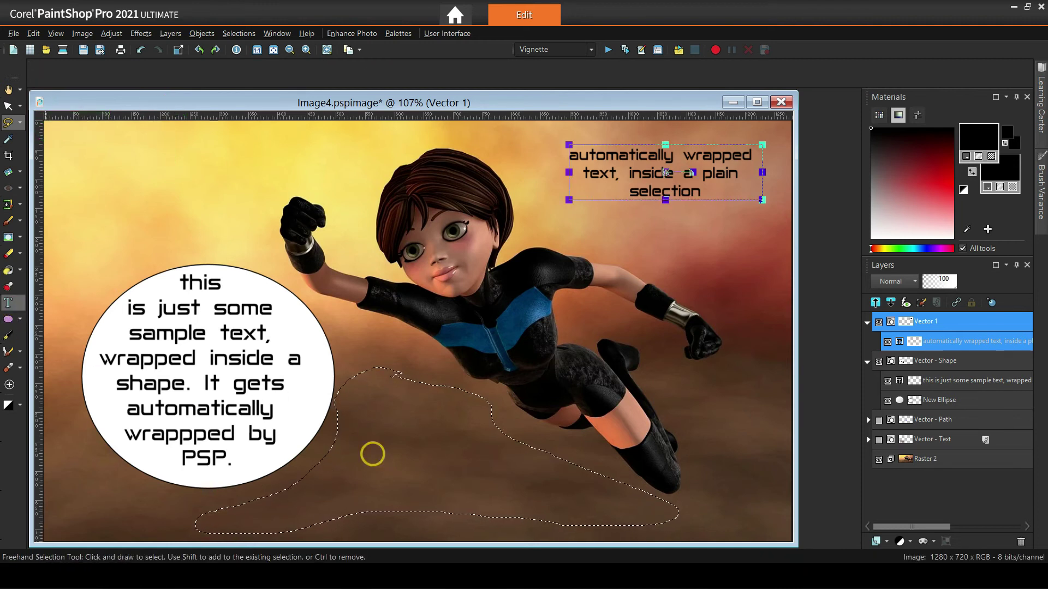
click(352, 417)
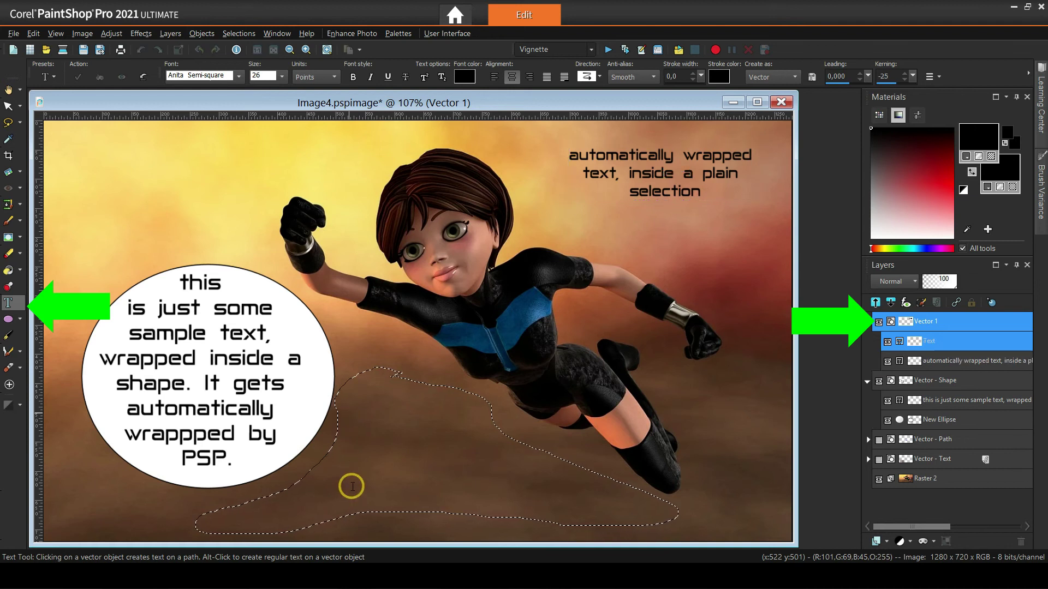
text(automatically wrapped text, )
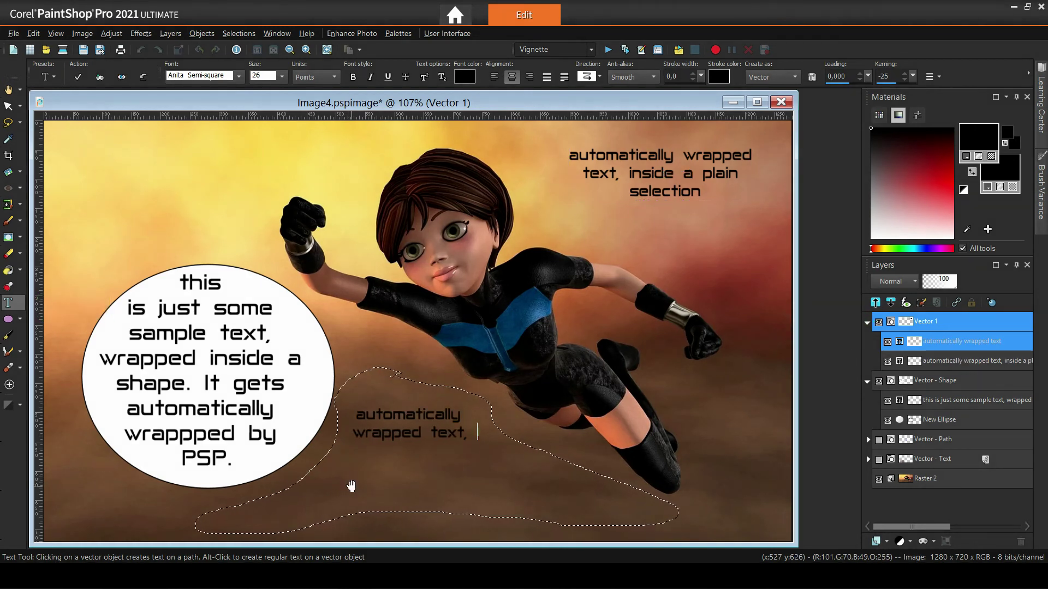
text(inside an irregular shaped selection. How cool is that?)
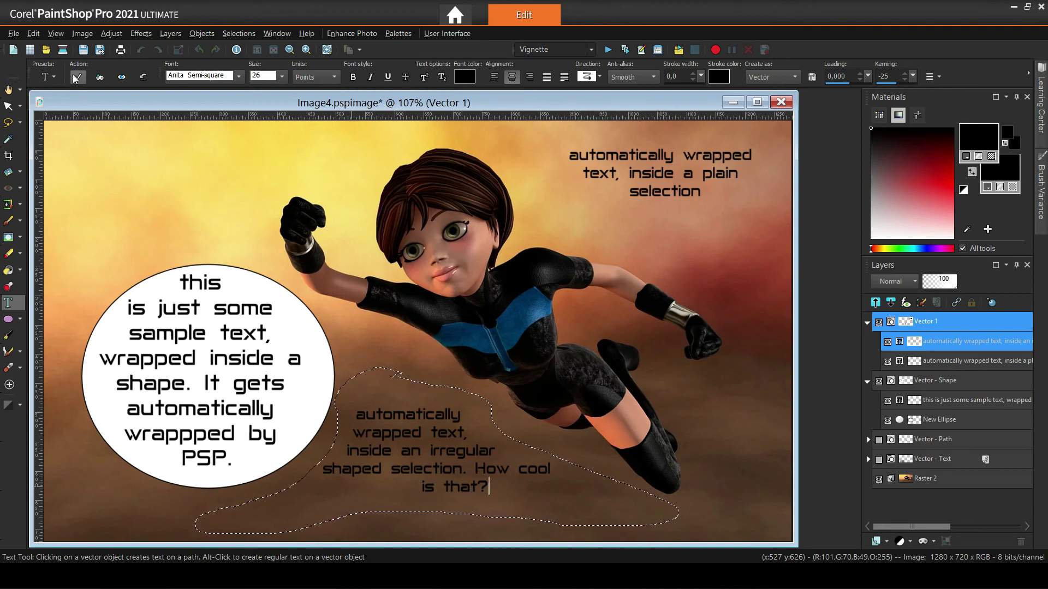
key(ctrl+Return)
Clear the freehand selection and delete the Vector 1 layer together with its two wrapped texts
click(239, 33)
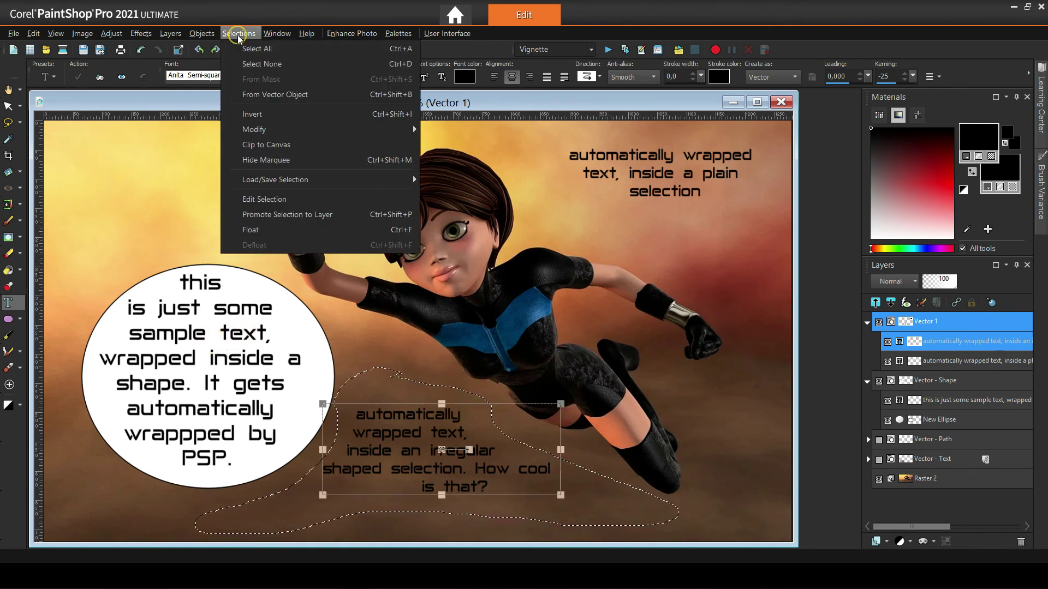
click(264, 65)
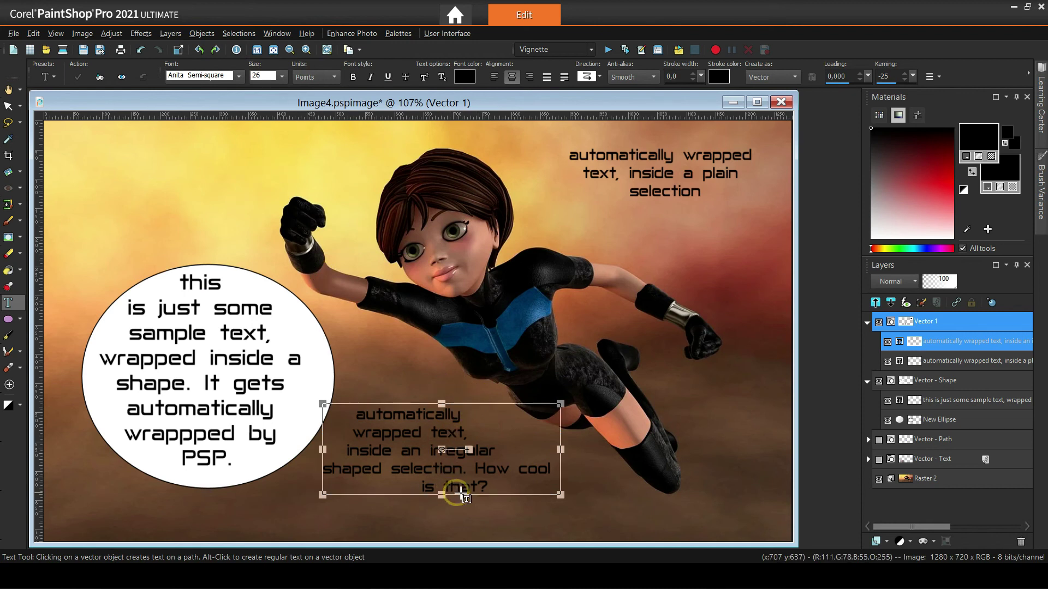
click(8, 89)
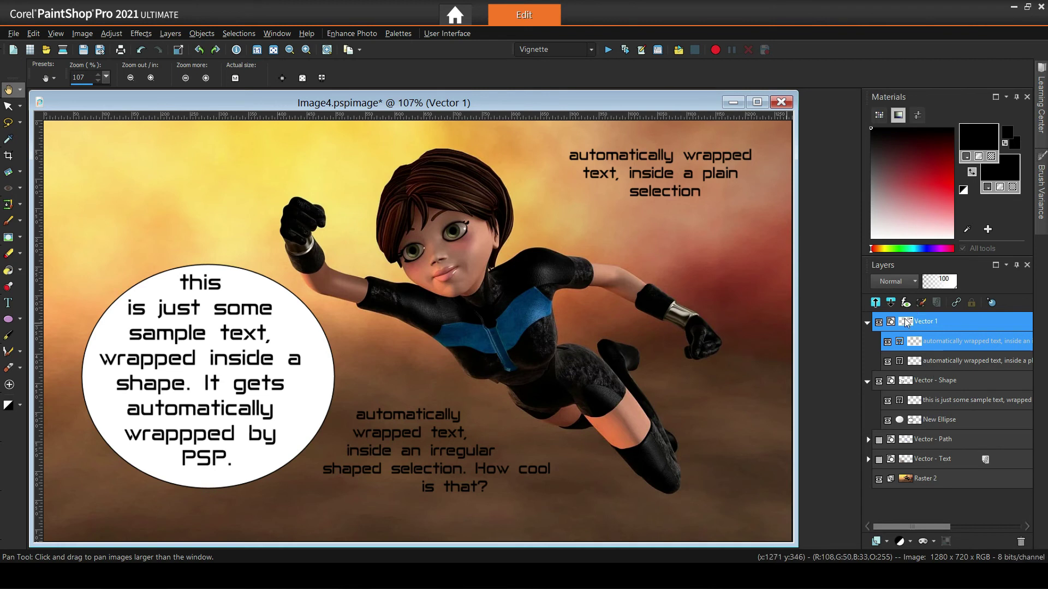
click(1021, 541)
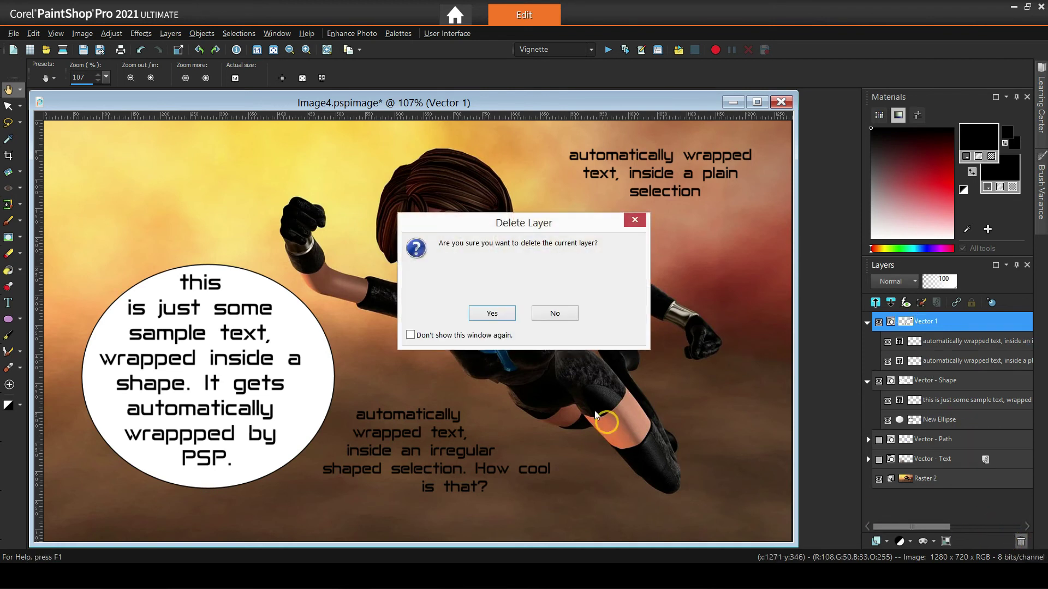
click(496, 312)
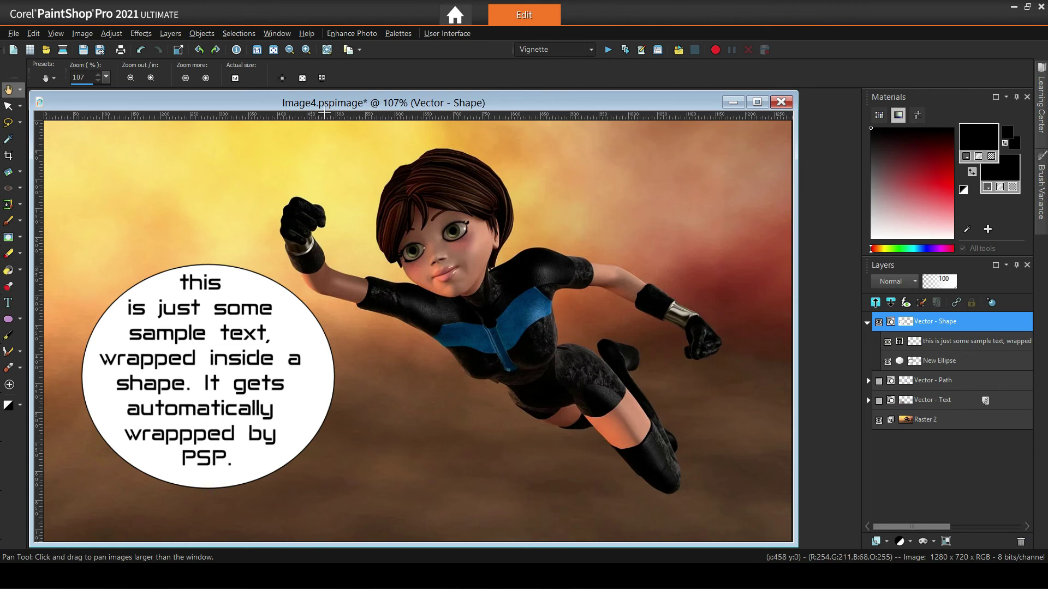
Select the whole flying character on the Raster 2 layer with the Smart Selection Brush, using size 51 and size 30
scroll(492, 238, up, 1)
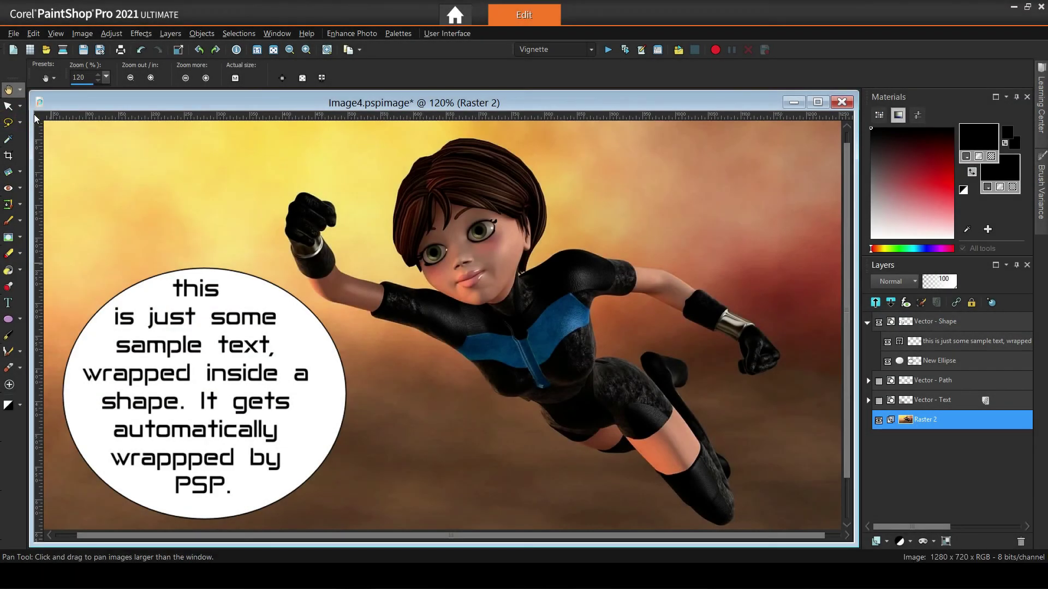
click(20, 122)
click(82, 168)
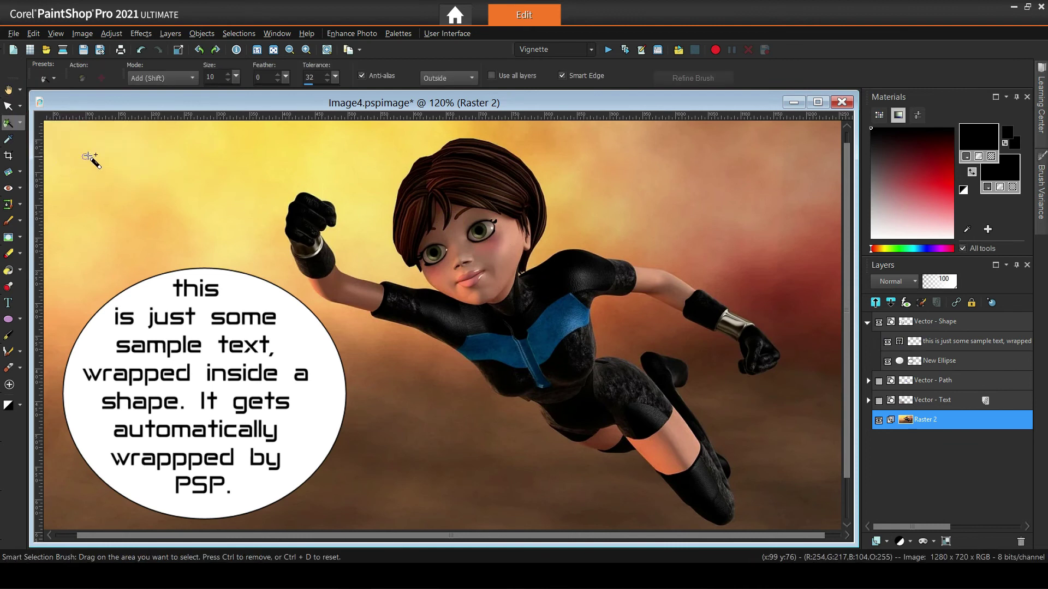
mouse_move(446, 231)
mouse_down()
mouse_move(463, 254)
mouse_move(461, 224)
mouse_move(549, 384)
mouse_move(506, 283)
mouse_move(550, 324)
mouse_move(552, 348)
mouse_move(611, 439)
mouse_up()
drag(577, 359, 562, 344)
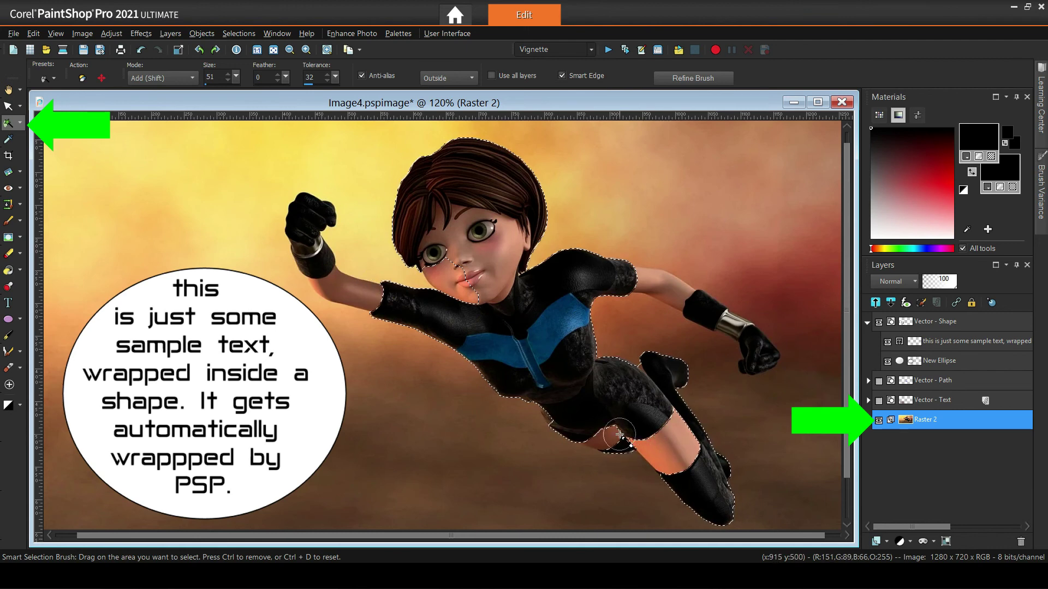
scroll(555, 440, up, 5)
scroll(595, 336, down, 5)
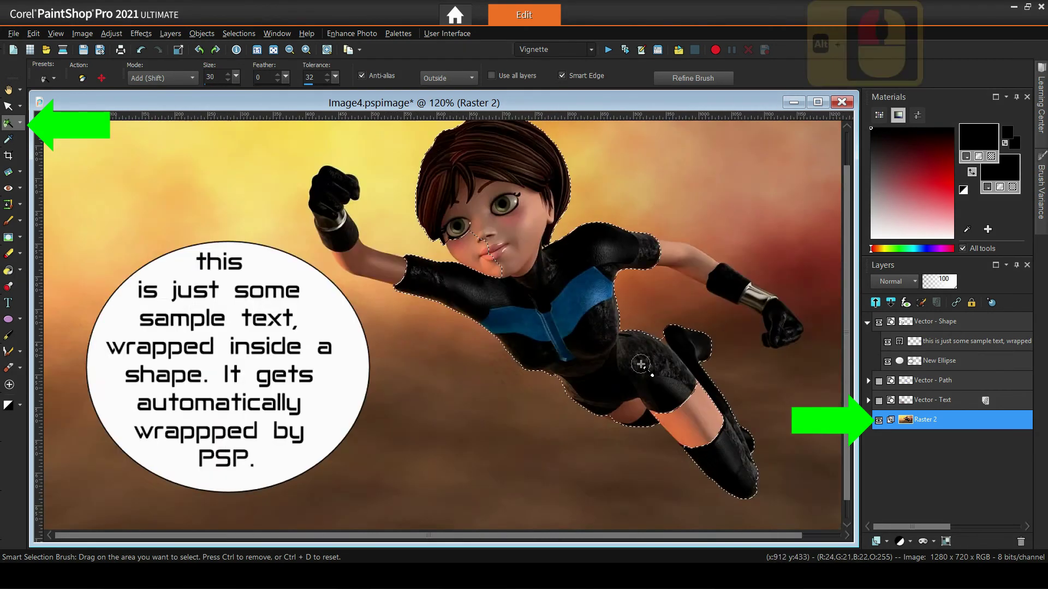
scroll(595, 361, up, 5)
scroll(595, 362, down, 5)
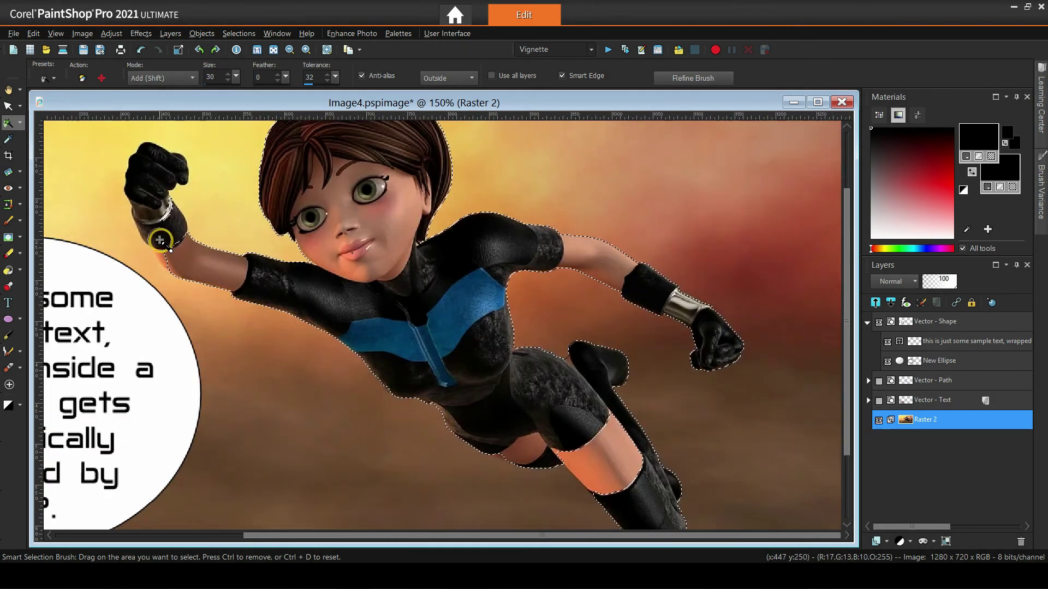
scroll(153, 252, up, 5)
scroll(387, 291, down, 5)
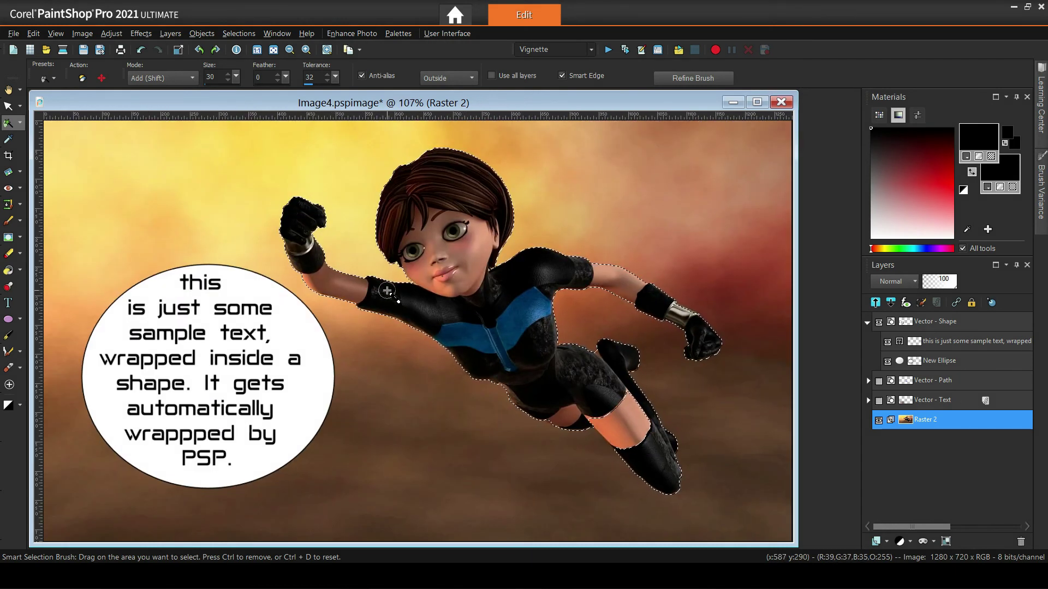
Invert the selection to cover the background and add a new vector layer with default settings above Raster 2
click(238, 34)
click(251, 115)
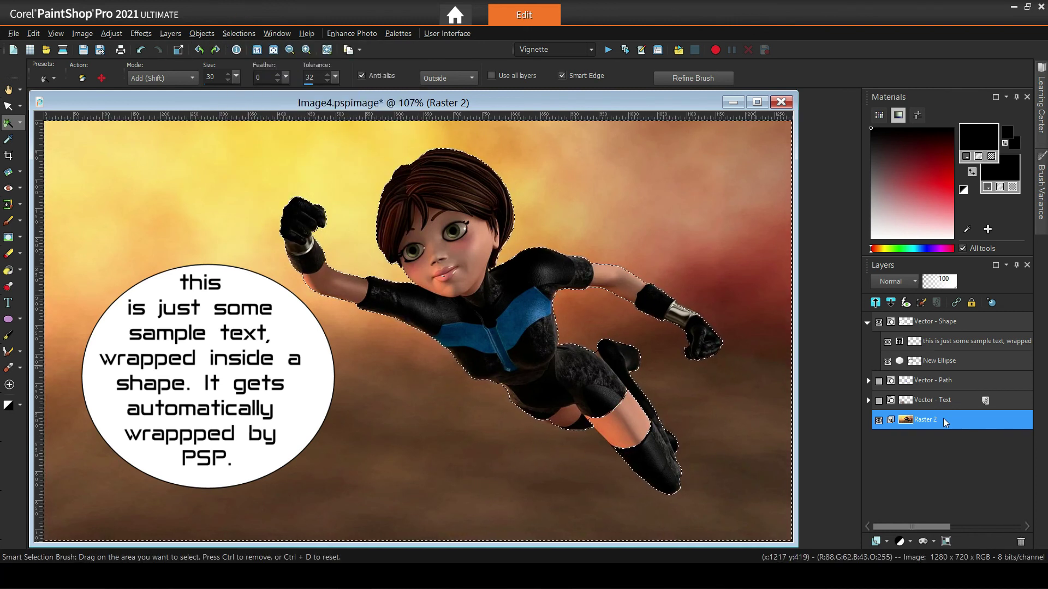
click(875, 541)
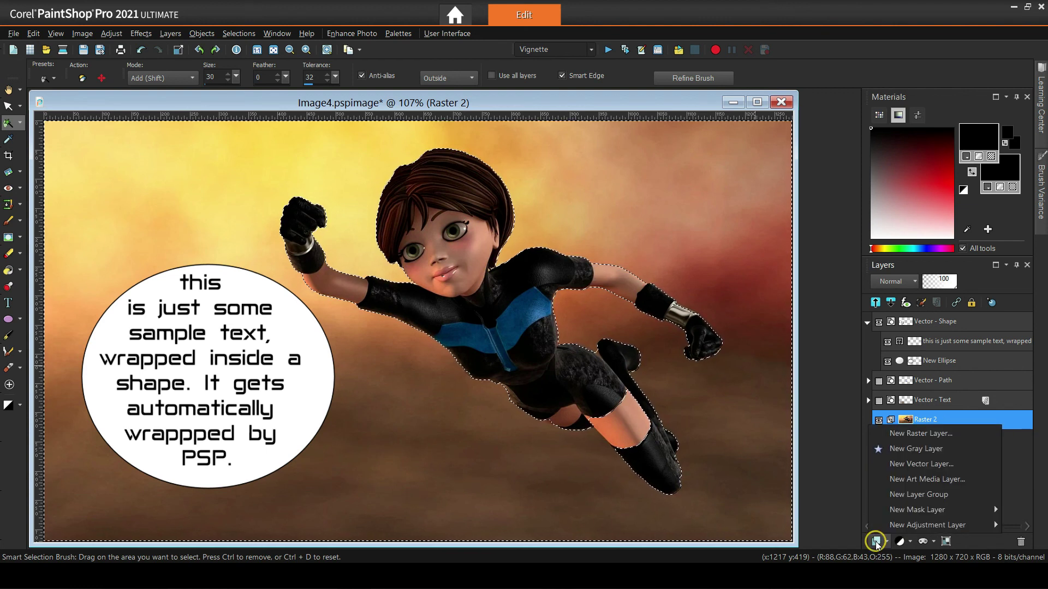
click(920, 464)
click(477, 425)
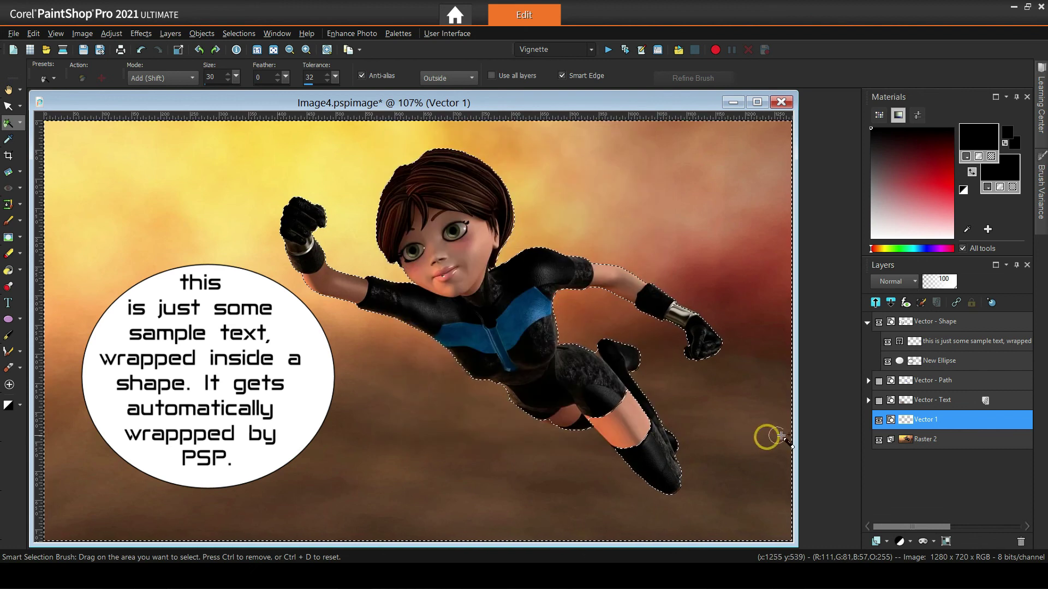
Start a text inside the background selection, set its font colour to white and enter "CRIME FIGHTERS"
click(10, 305)
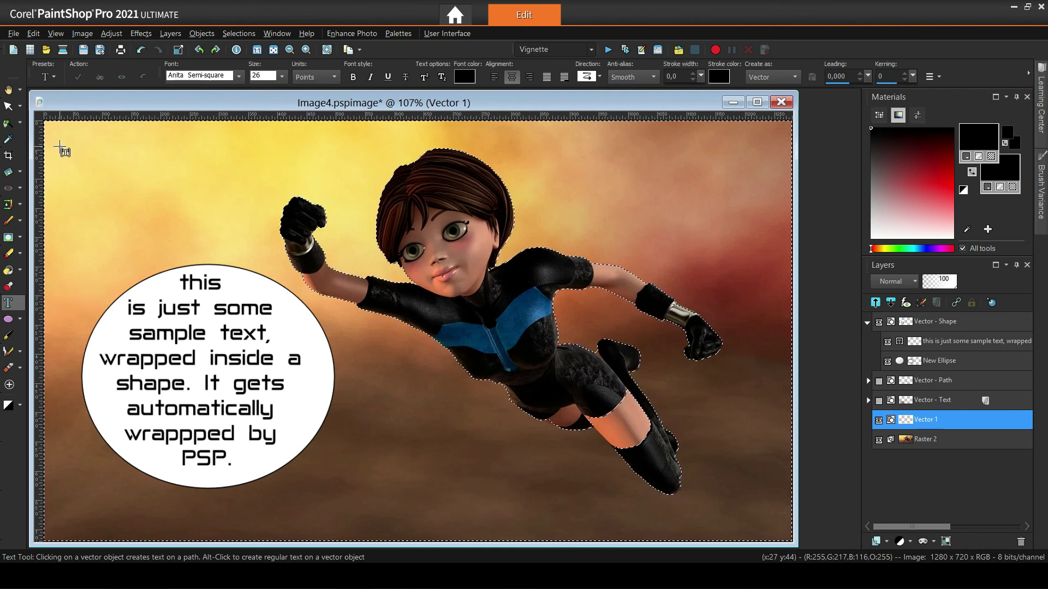
click(61, 203)
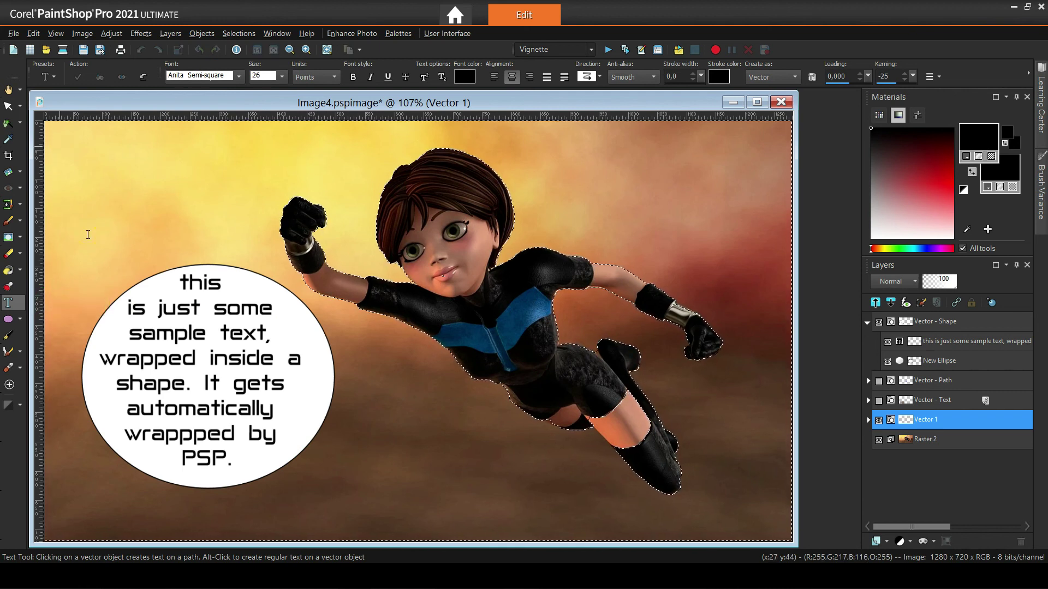
click(468, 79)
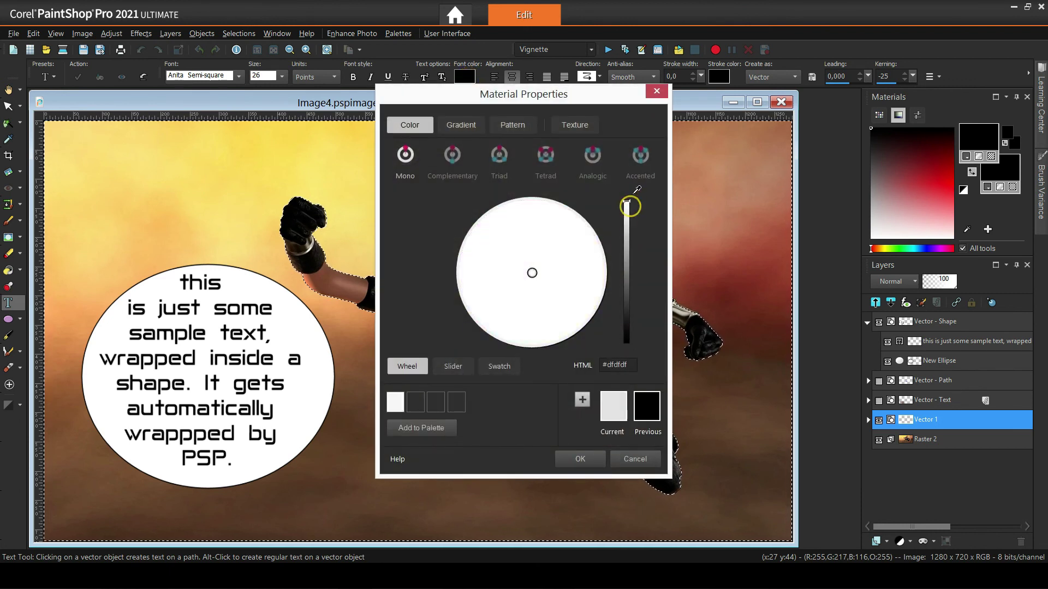
click(590, 451)
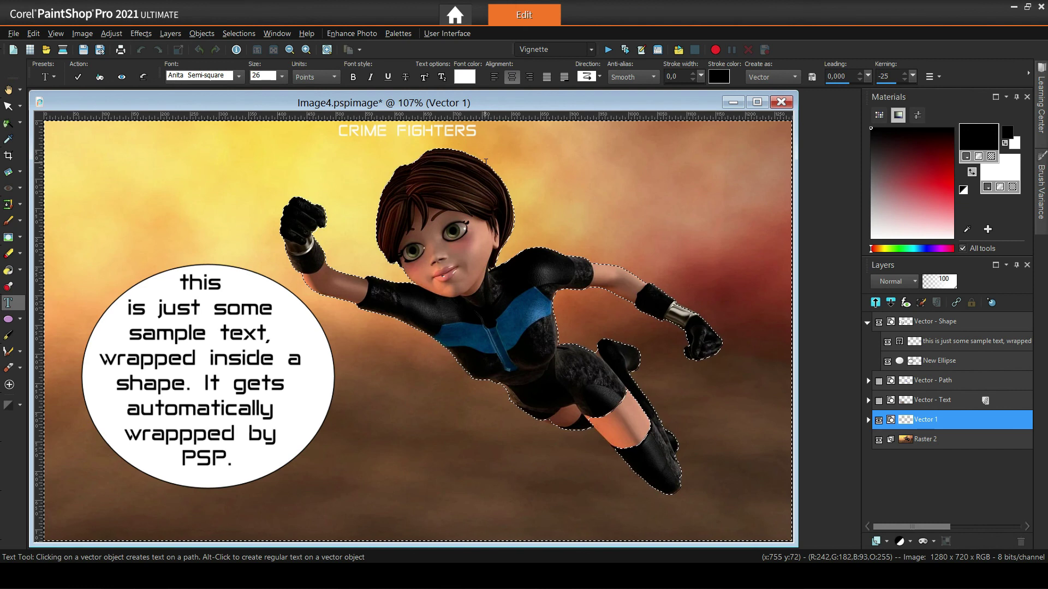
Copy the phrase "CRIME FIGHTERS", paste it repeatedly until it fills the background around the character, and apply the text
key(ctrl+c)
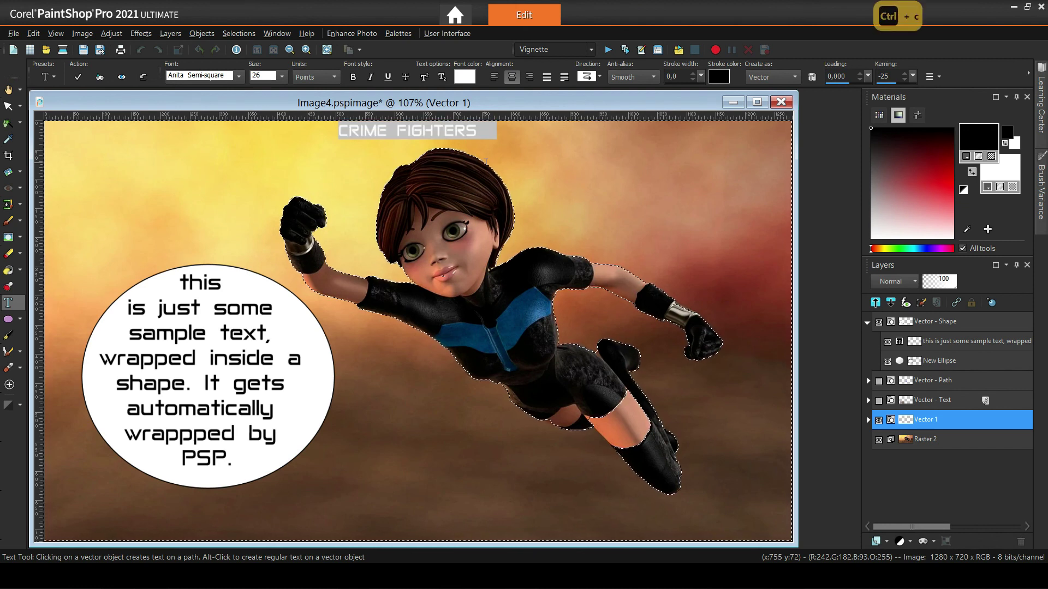
click(490, 131)
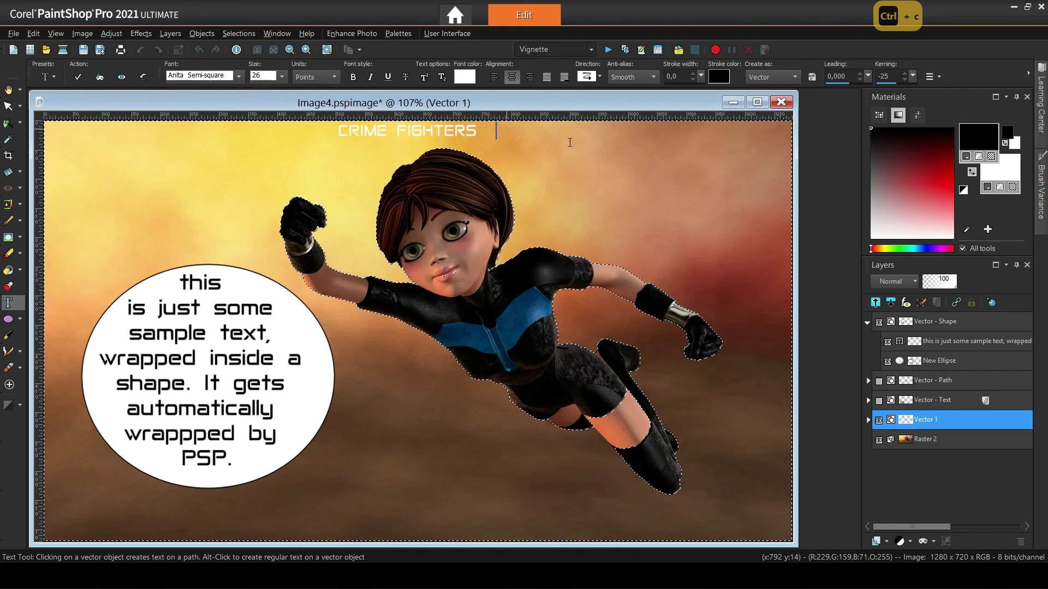
key(ctrl+v)
key(ctrl+v)
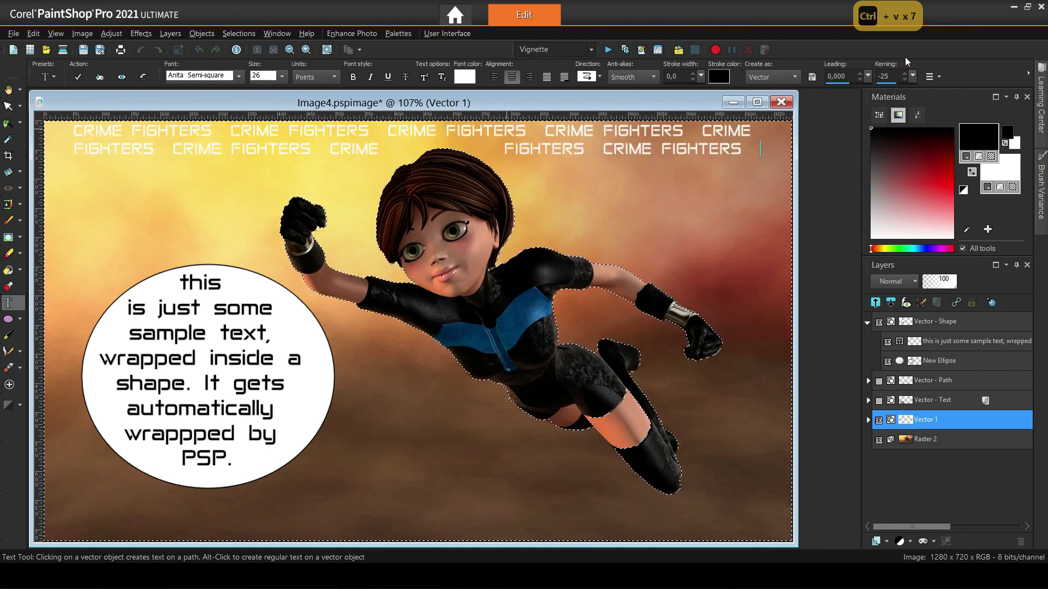
key(ctrl+v)
key(ctrl+v)
key(ctrl+v)
key(ctrl+v)
key(ctrl+v)
key(ctrl+v)
key(ctrl+v)
key(ctrl+v)
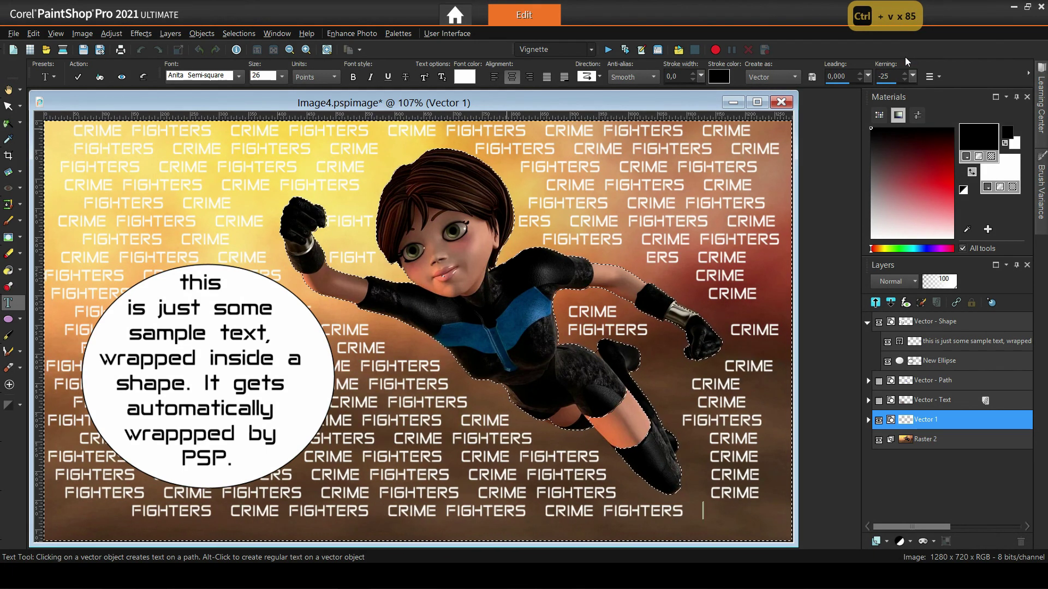
click(78, 76)
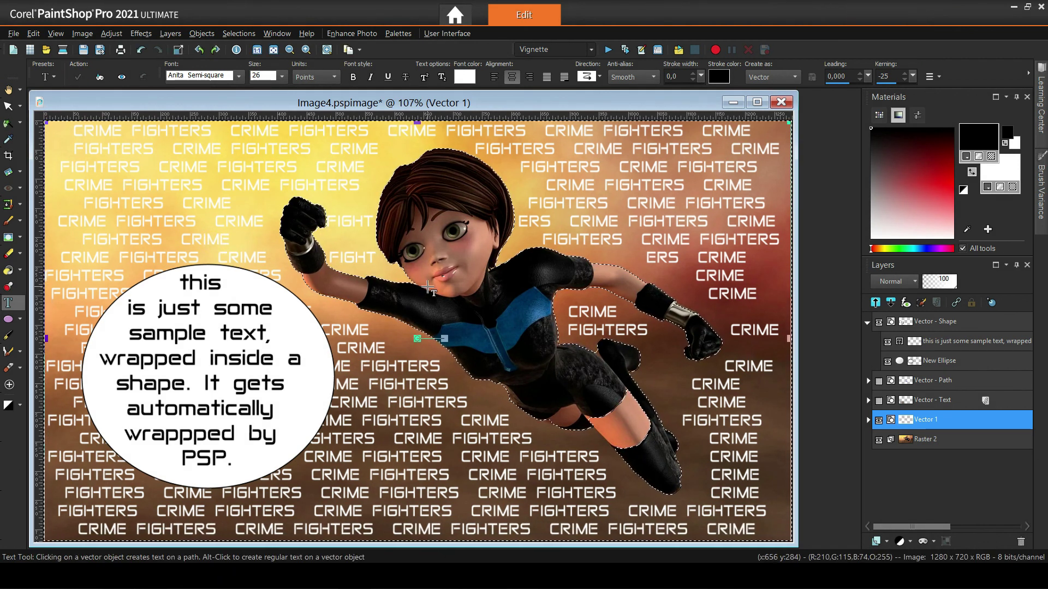
Clear the selection and set the Vector 1 layer's blend mode to Soft Light
click(239, 33)
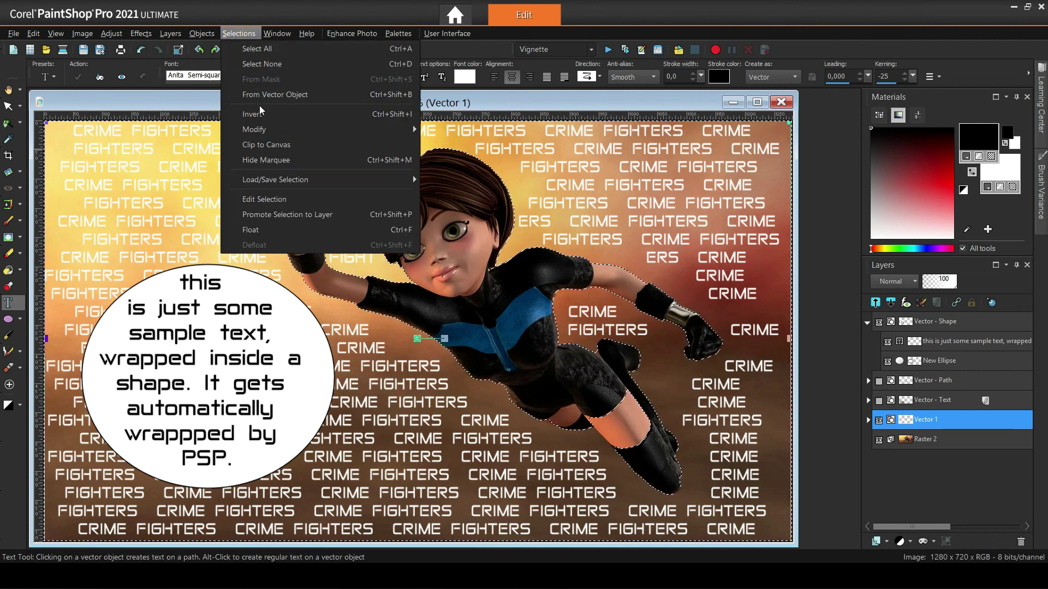
click(262, 90)
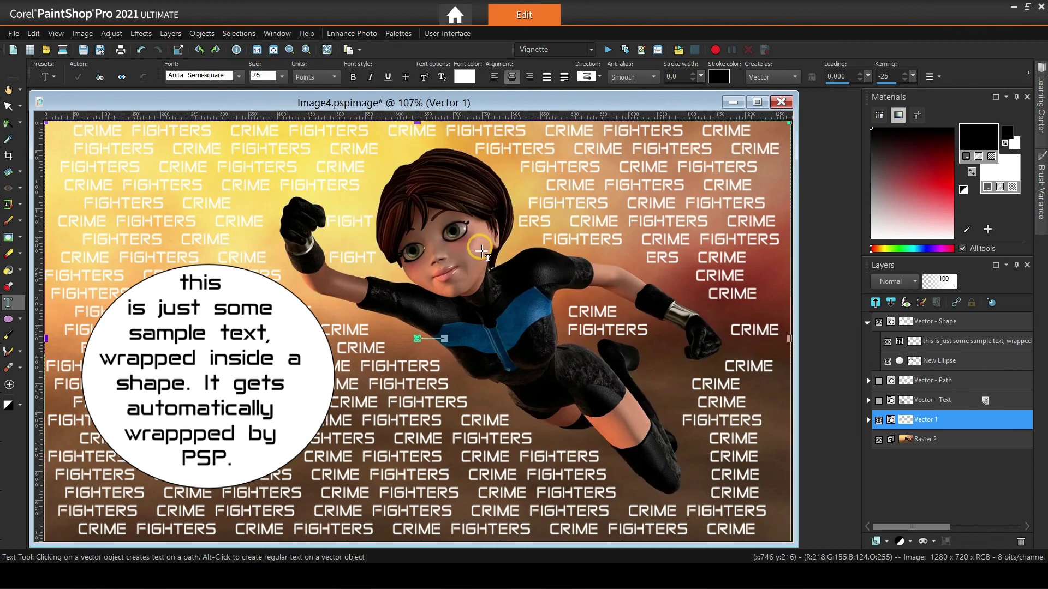
click(898, 281)
click(933, 401)
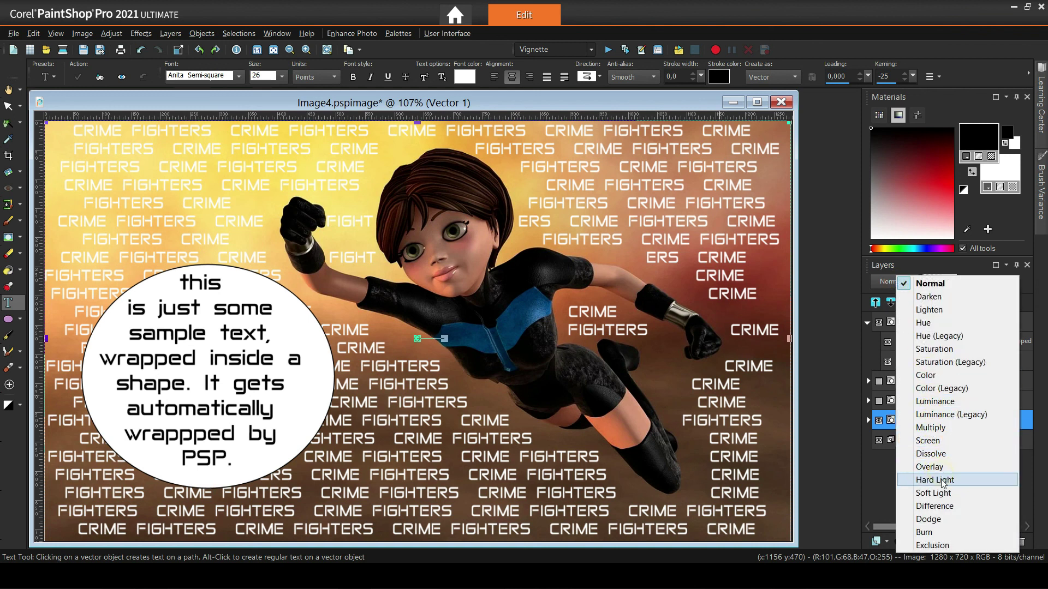
click(933, 493)
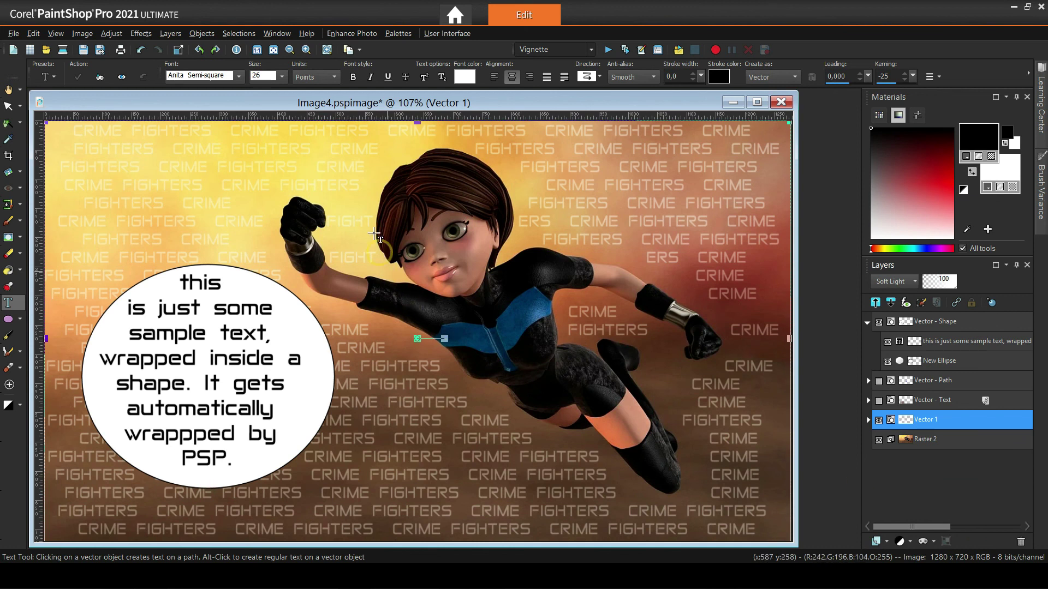
Reopen the background text in the Vector 1 layer for editing and set the font size of all its text to 24 points
key(ctrl+alt+n)
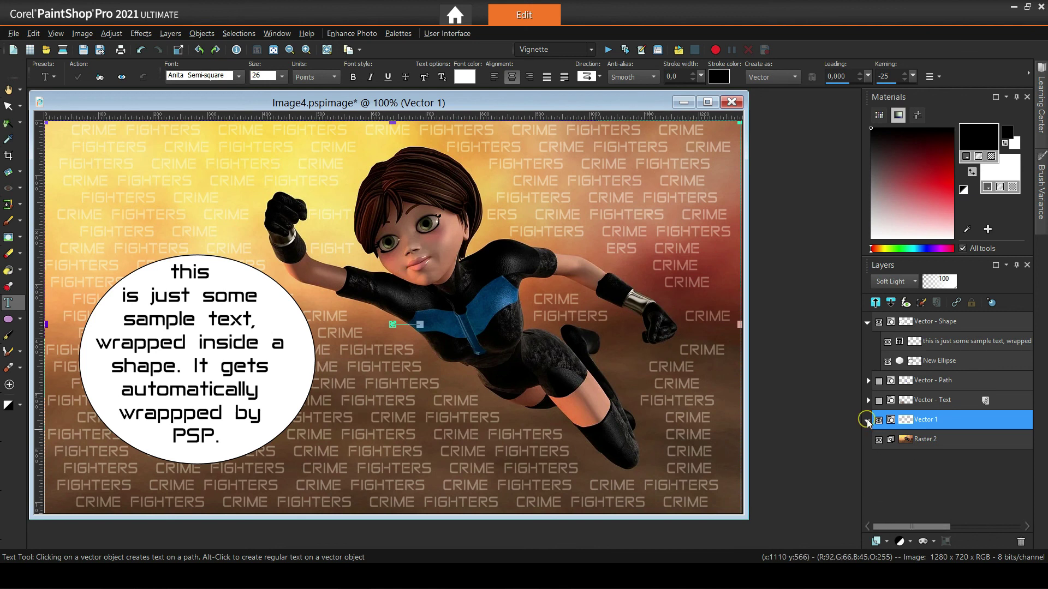
click(868, 419)
right_click(922, 440)
click(922, 277)
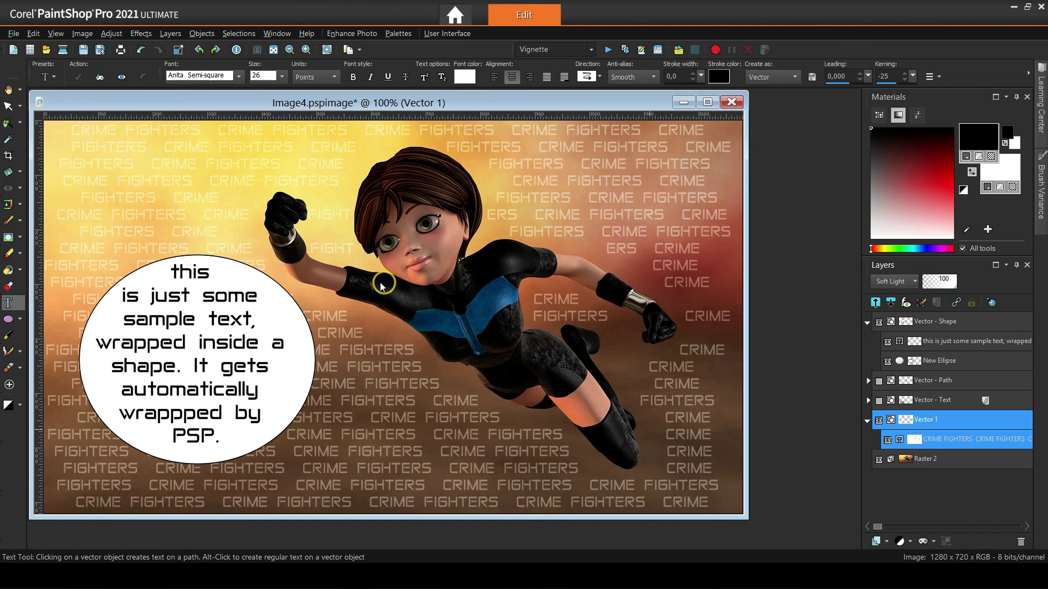
key(ctrl+a)
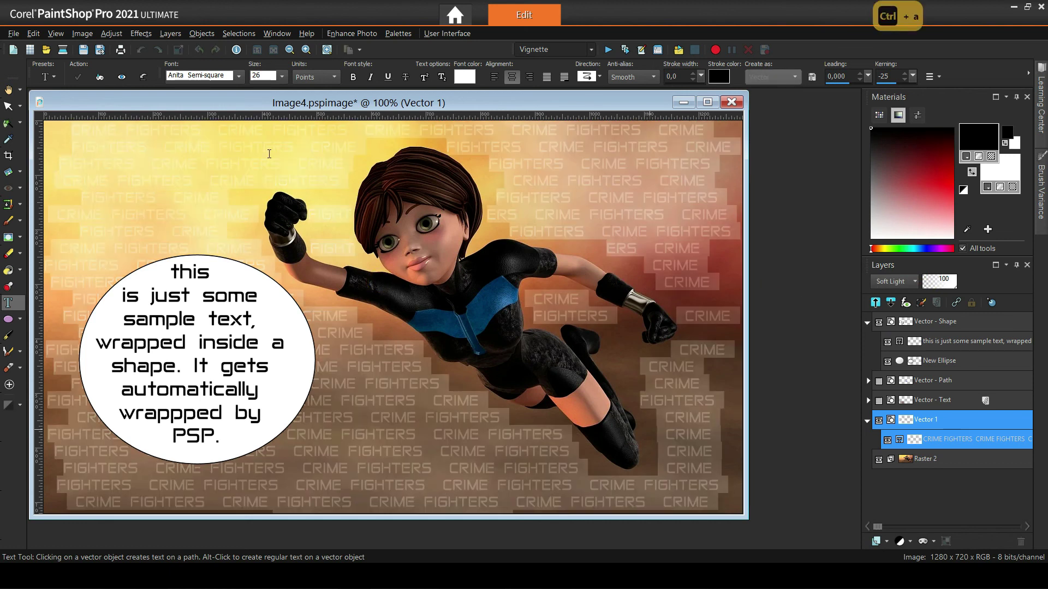
click(282, 76)
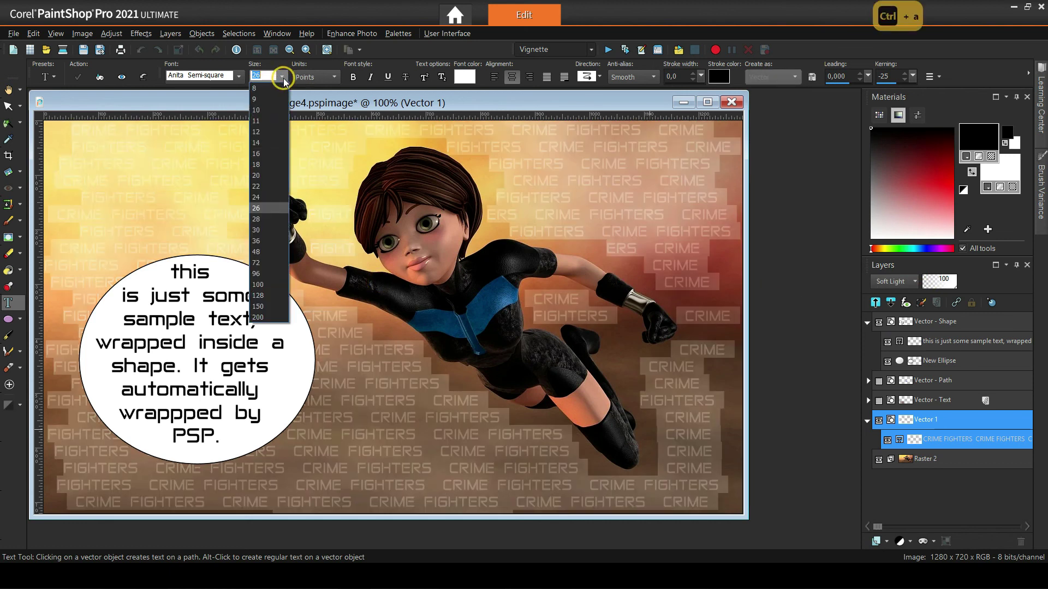
click(267, 197)
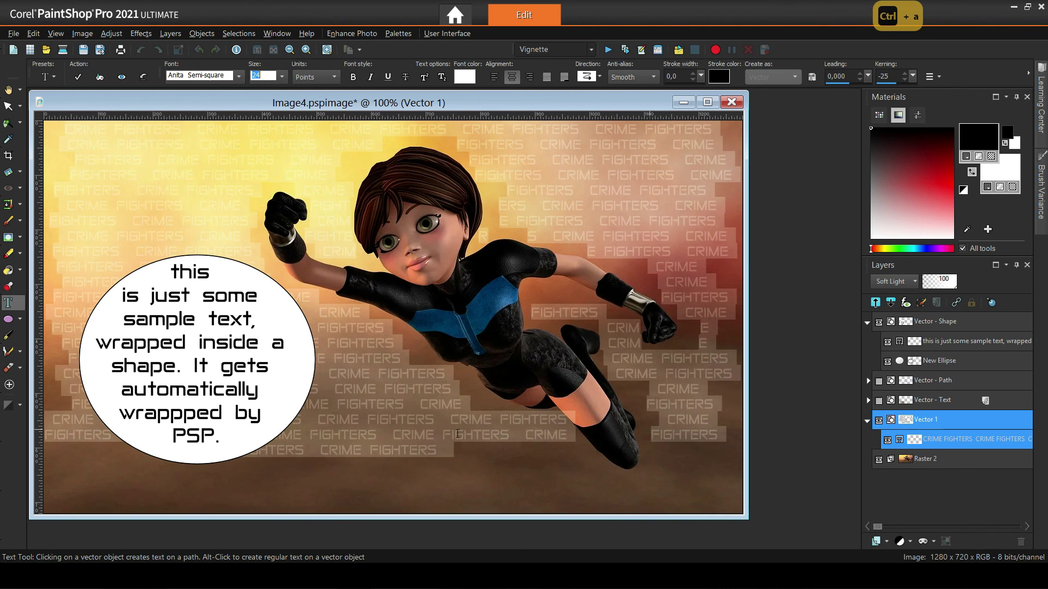
Paste "CRIME FIGHTERS" repeatedly at the end of the background text until it fills the lower area, and apply the text
click(456, 437)
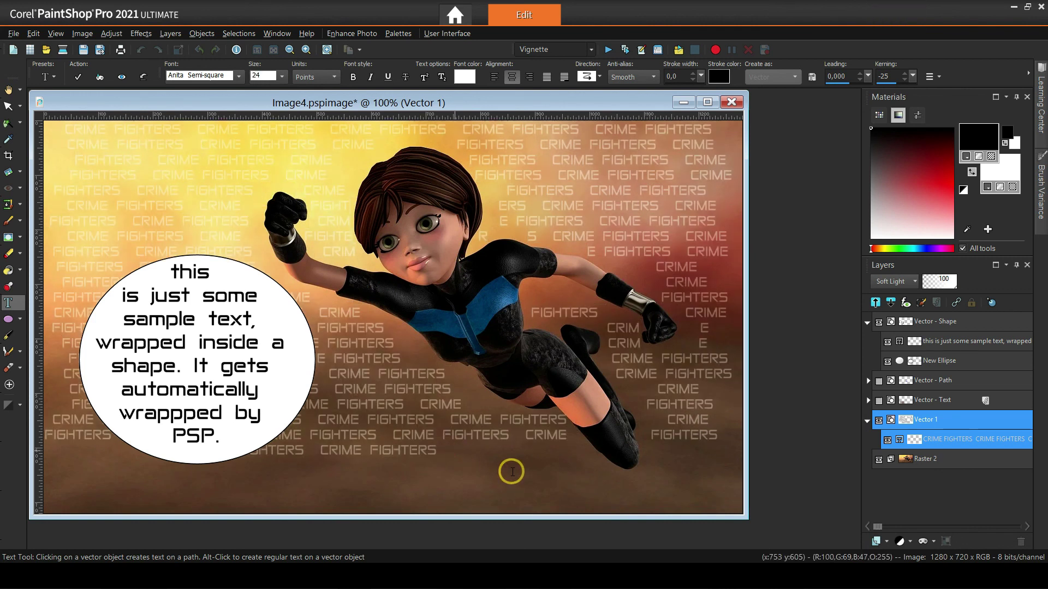
key(ctrl+v)
key(ctrl+v)
key(ctrl+v)
key(ctrl+v)
key(ctrl+v)
key(ctrl+v)
key(ctrl+v)
key(ctrl+v)
key(ctrl+v)
key(ctrl+v)
key(ctrl+v)
key(ctrl+v)
key(ctrl+v)
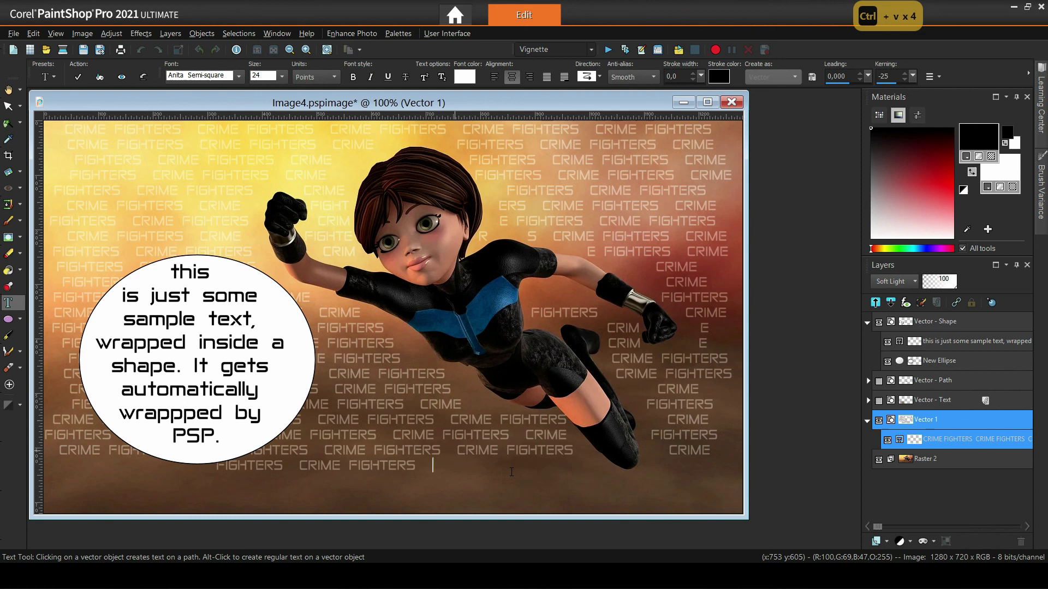
key(ctrl+v)
key(ctrl+v)
key(ctrl+v)
key(ctrl+v)
key(ctrl+v)
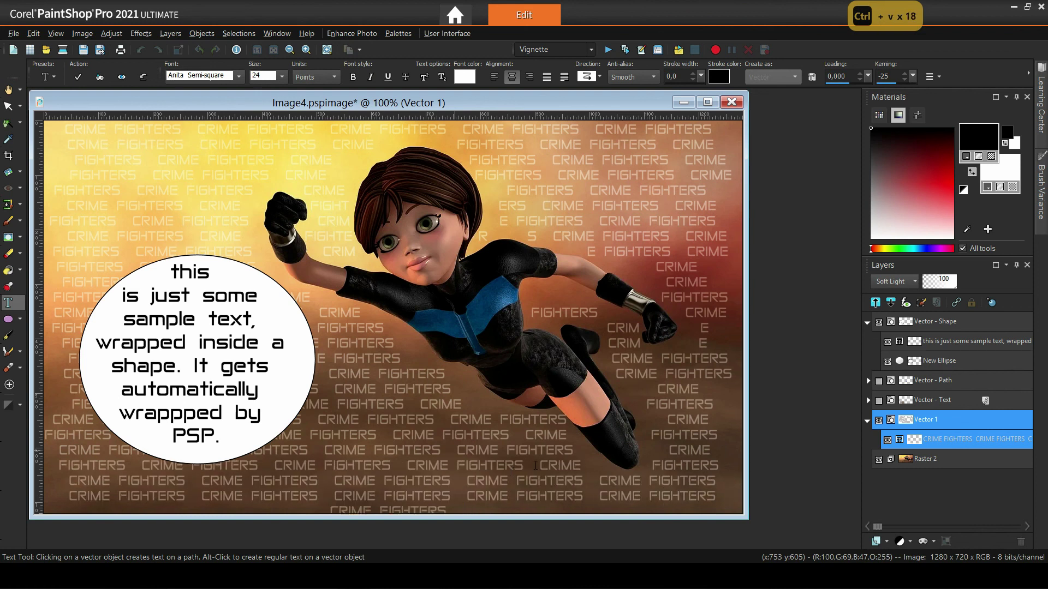
key(ctrl+v)
key(ctrl+v)
key(ctrl+v)
key(ctrl+v)
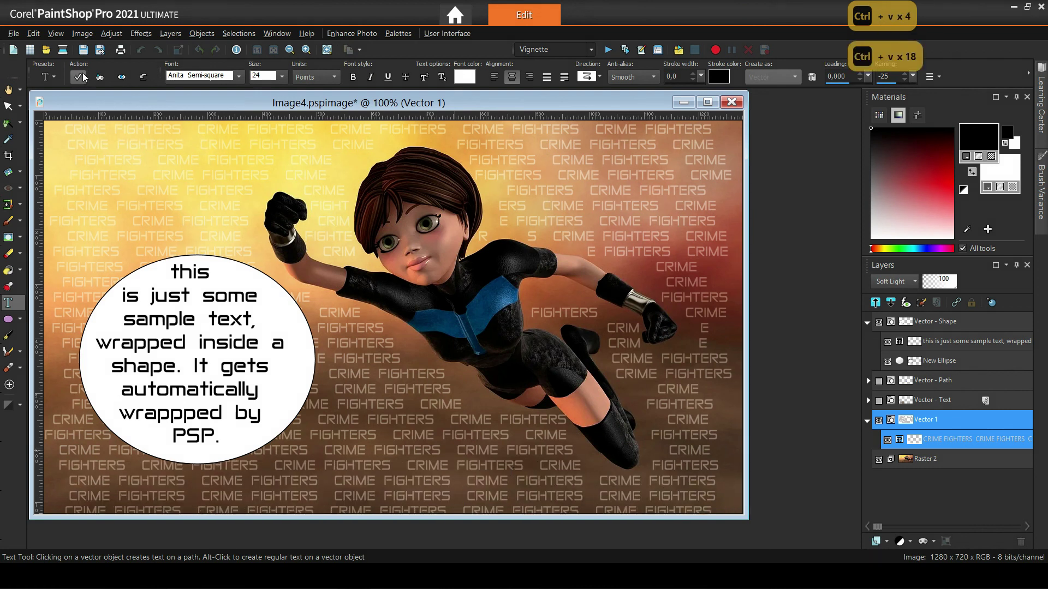
click(412, 304)
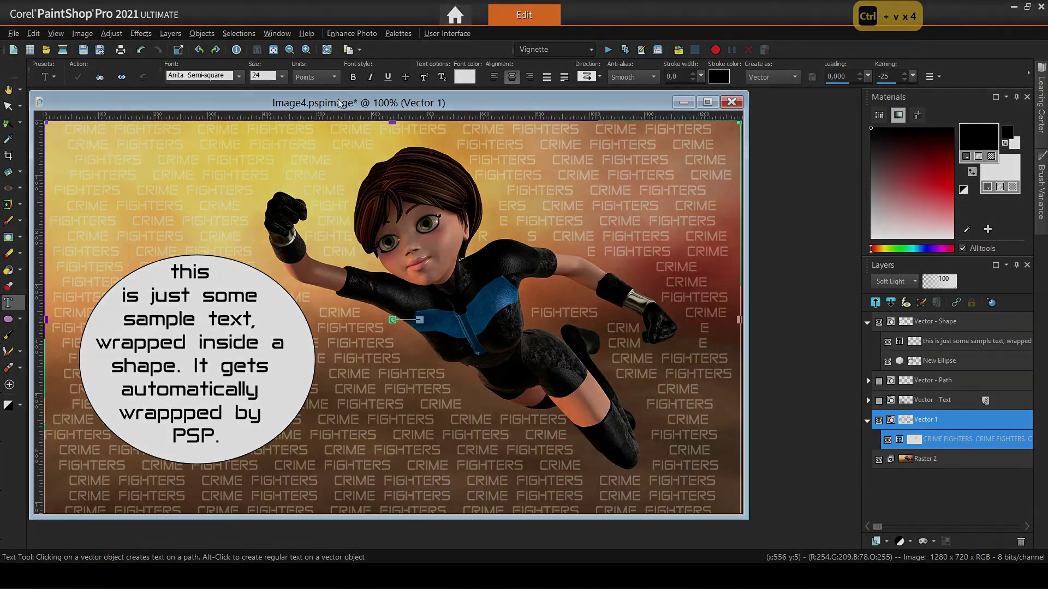